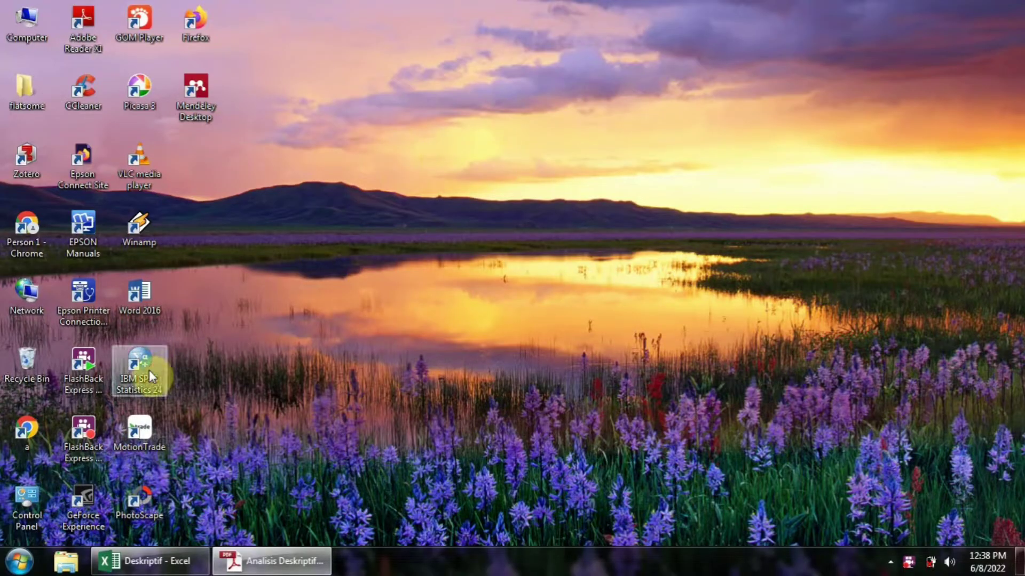
Step: Launch IBM SPSS Statistics 24, dismiss its welcome dialog, and minimize the empty data editor
{"action": "double_click", "coordinate": [144, 385]}
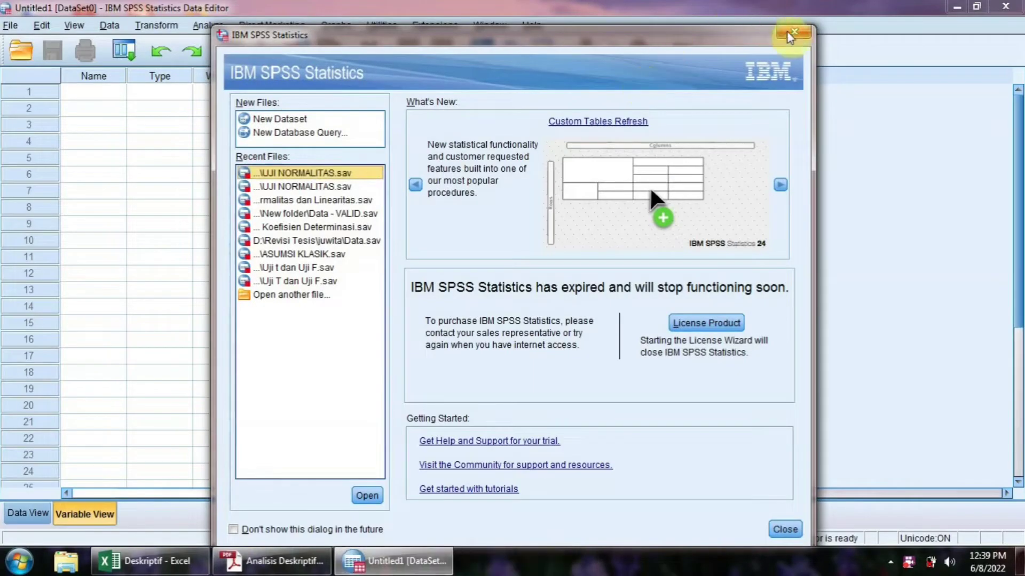
{"action": "left_click", "coordinate": [792, 34]}
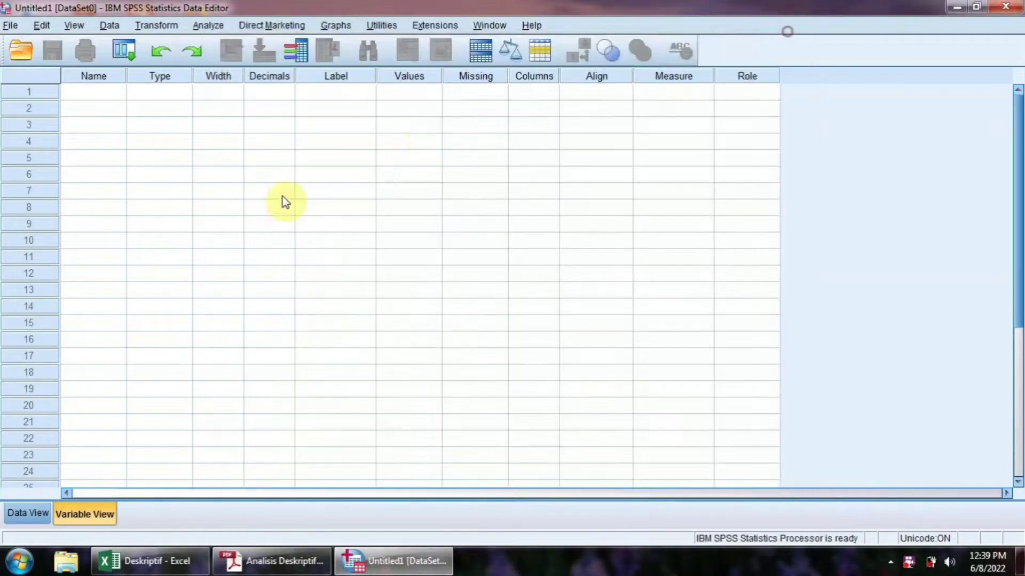
{"action": "left_click", "coordinate": [955, 6]}
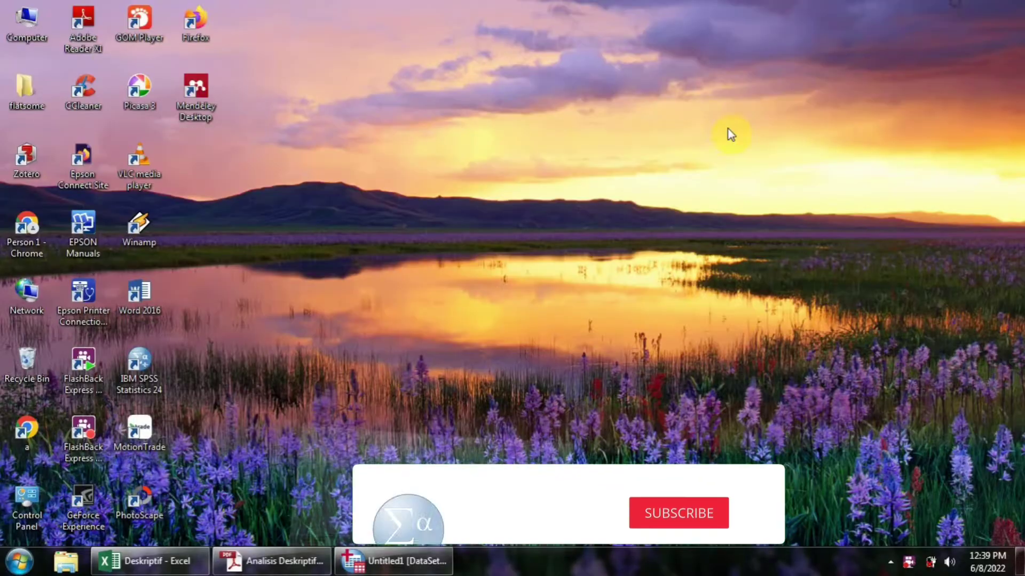
Step: Switch to the Deskriptif workbook in Excel and review the questionnaire data from the first to the last respondent
{"action": "left_click", "coordinate": [149, 569]}
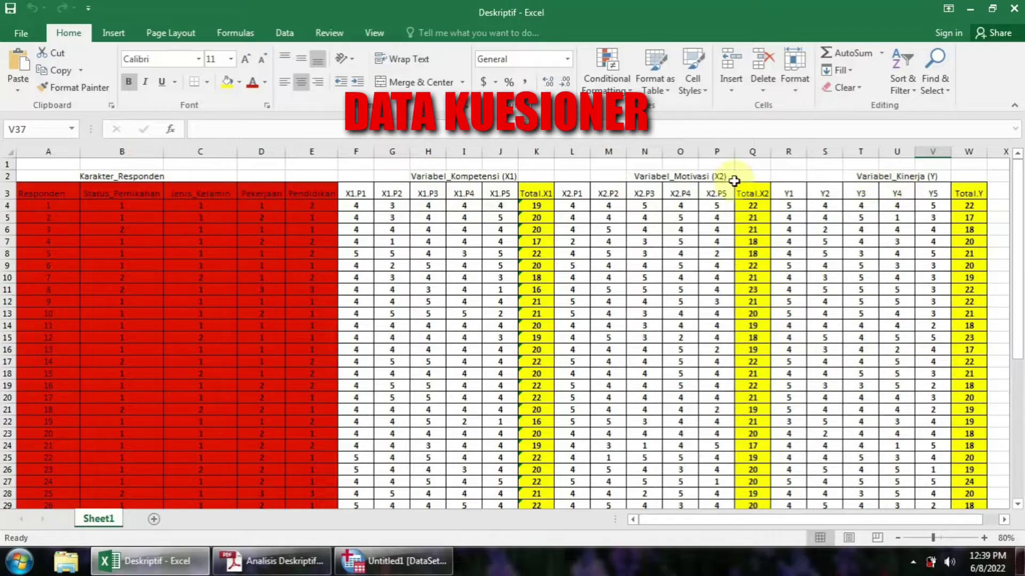
{"action": "scroll", "coordinate": [171, 248], "scroll_direction": "down", "scroll_amount": 8}
{"action": "scroll", "coordinate": [172, 248], "scroll_direction": "down", "scroll_amount": 1}
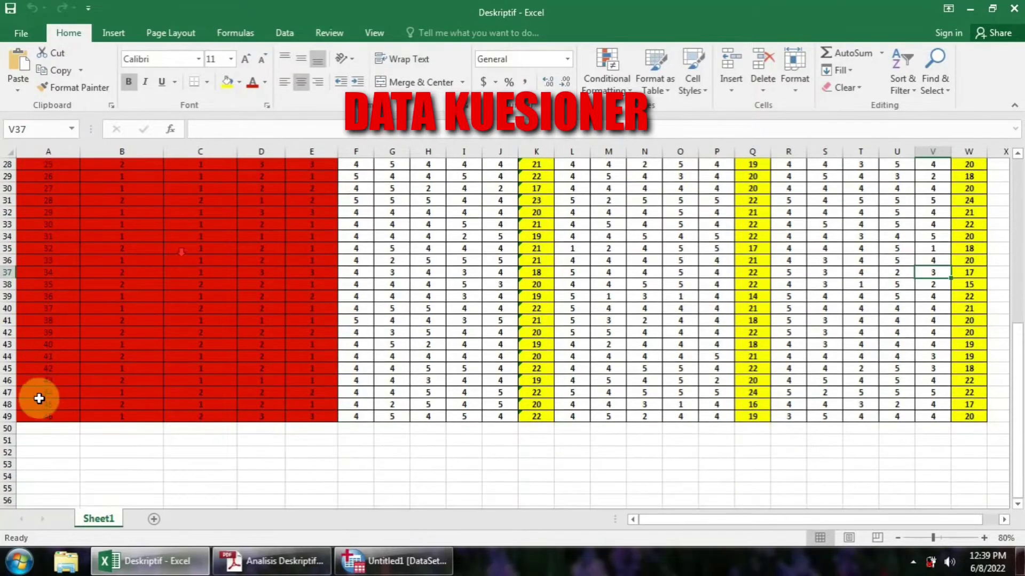
{"action": "scroll", "coordinate": [49, 427], "scroll_direction": "up", "scroll_amount": 9}
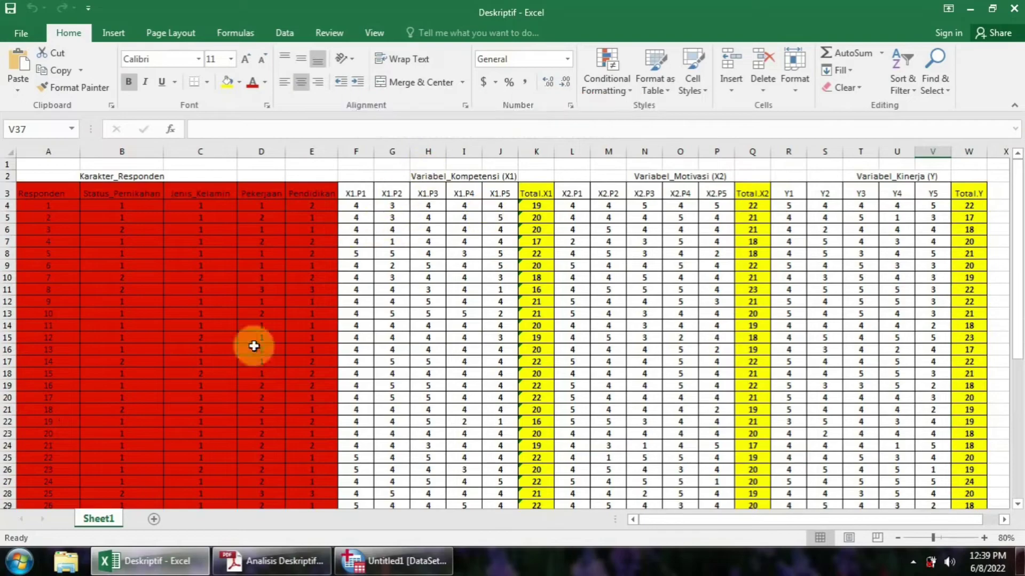
{"action": "left_click", "coordinate": [972, 8]}
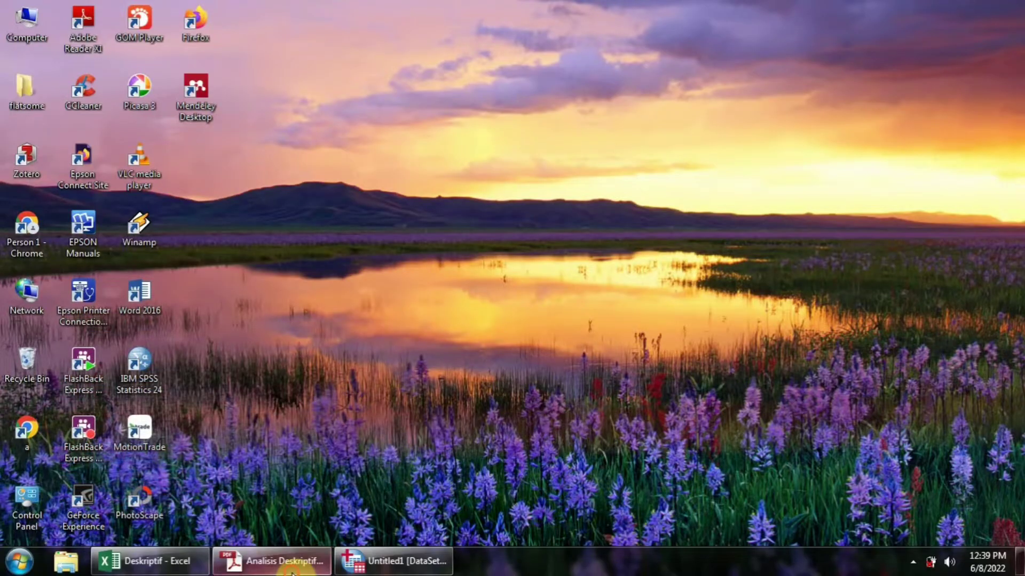
Step: Switch to the Analisis Deskriptif PDF and read the explanation of descriptive analysis and its benefits
{"action": "left_click", "coordinate": [274, 561]}
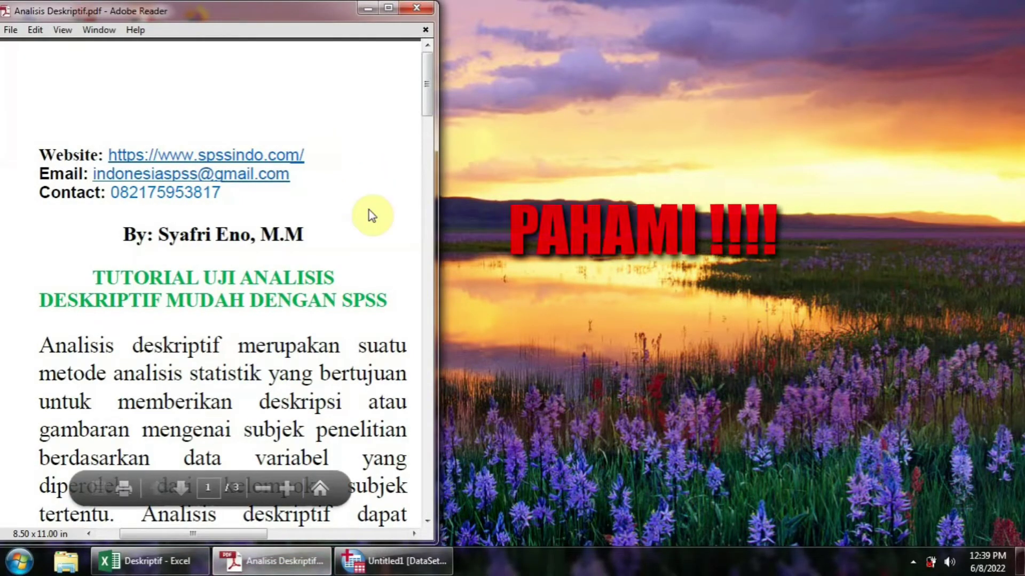
{"action": "scroll", "coordinate": [366, 226], "scroll_direction": "down", "scroll_amount": 2}
{"action": "scroll", "coordinate": [367, 226], "scroll_direction": "down", "scroll_amount": 2}
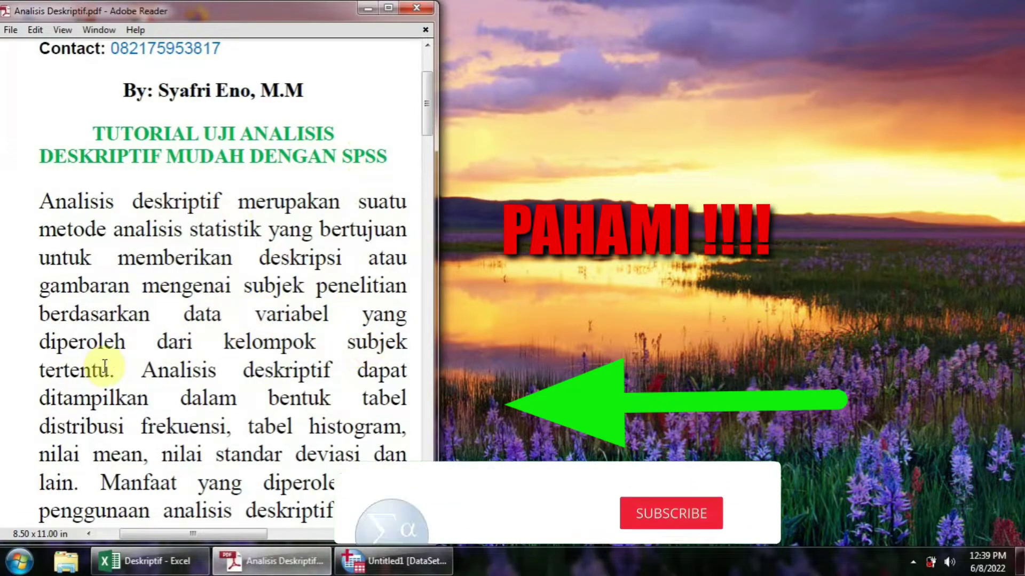
{"action": "scroll", "coordinate": [107, 363], "scroll_direction": "down", "scroll_amount": 1}
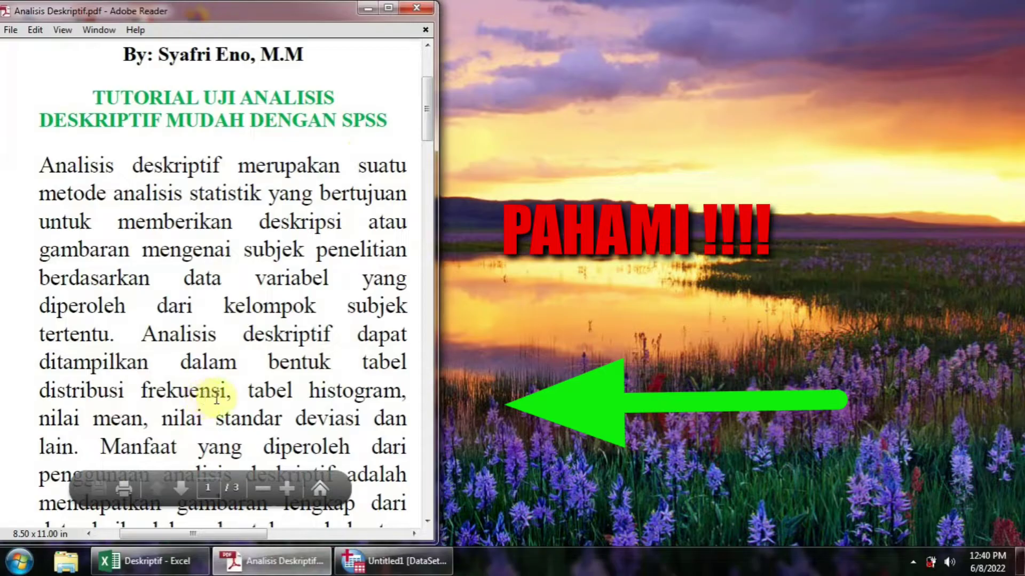
{"action": "scroll", "coordinate": [167, 423], "scroll_direction": "down", "scroll_amount": 1}
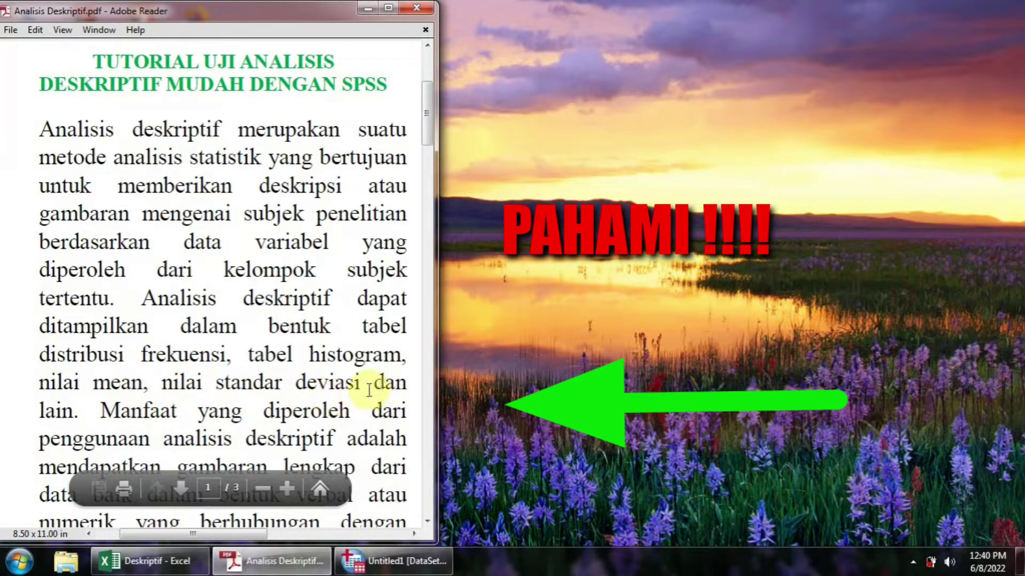
{"action": "scroll", "coordinate": [75, 297], "scroll_direction": "down", "scroll_amount": 1}
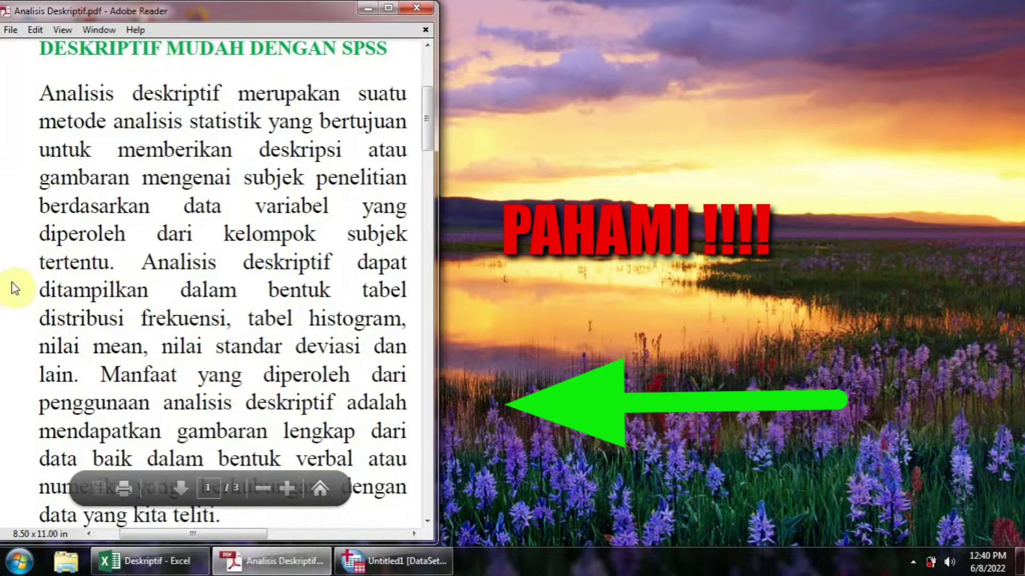
{"action": "scroll", "coordinate": [137, 320], "scroll_direction": "down", "scroll_amount": 2}
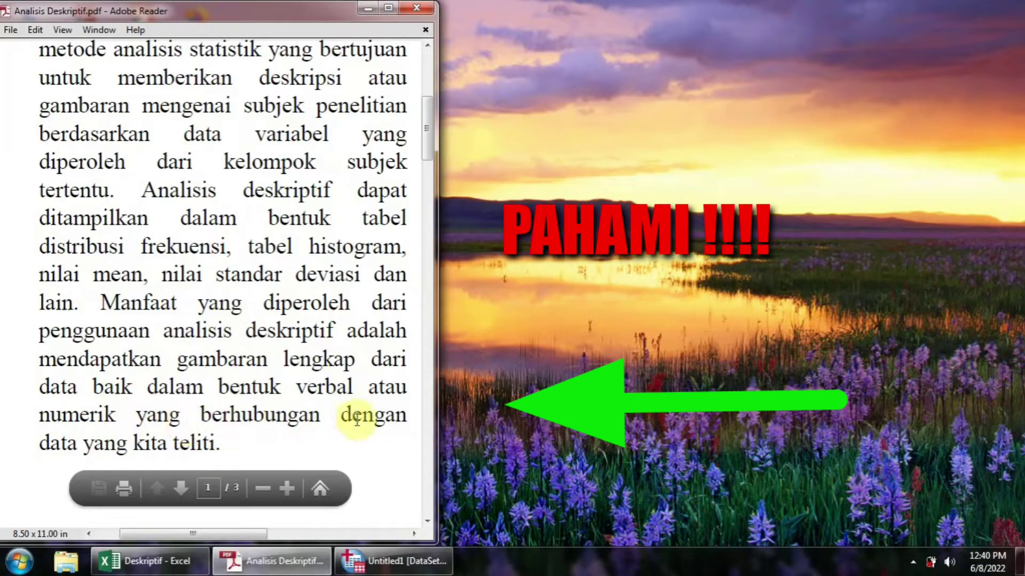
Step: Examine the example category codes for Status Pernikahan, Jenis Kelamin and Pekerjaan in the PDF
{"action": "scroll", "coordinate": [206, 415], "scroll_direction": "down", "scroll_amount": 10}
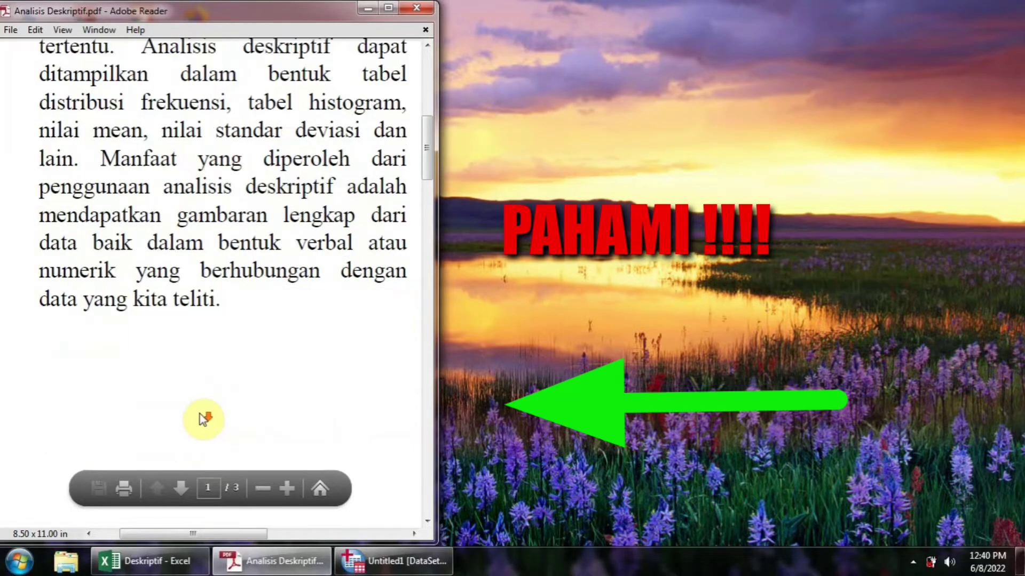
{"action": "scroll", "coordinate": [206, 397], "scroll_direction": "down", "scroll_amount": 3}
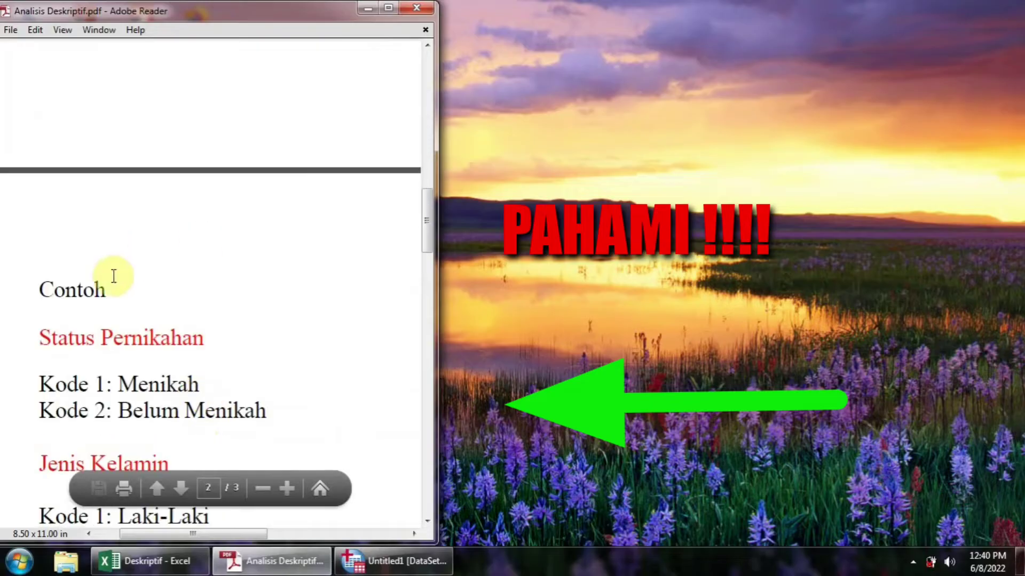
{"action": "scroll", "coordinate": [112, 277], "scroll_direction": "down", "scroll_amount": 4}
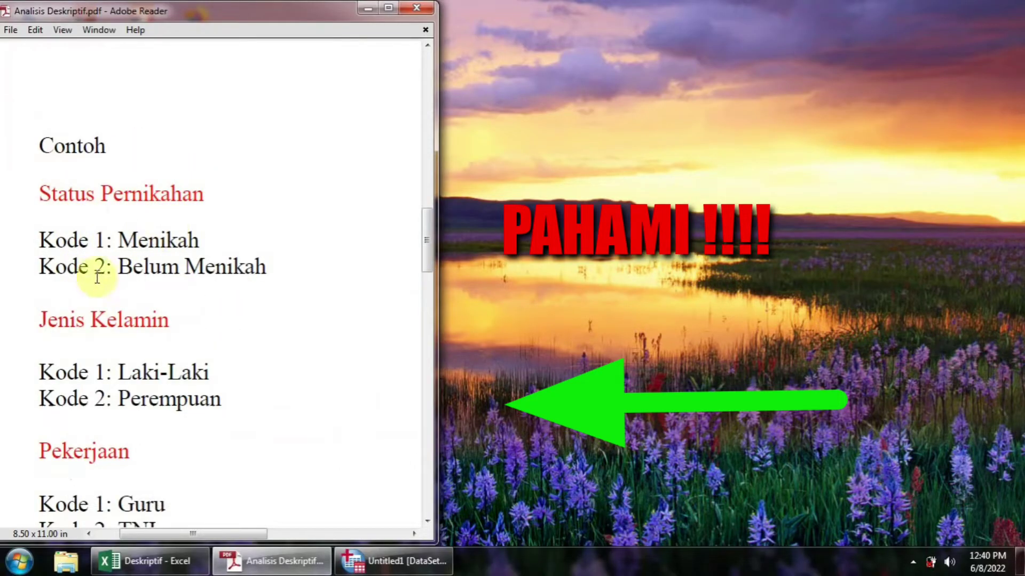
{"action": "scroll", "coordinate": [85, 331], "scroll_direction": "down", "scroll_amount": 2}
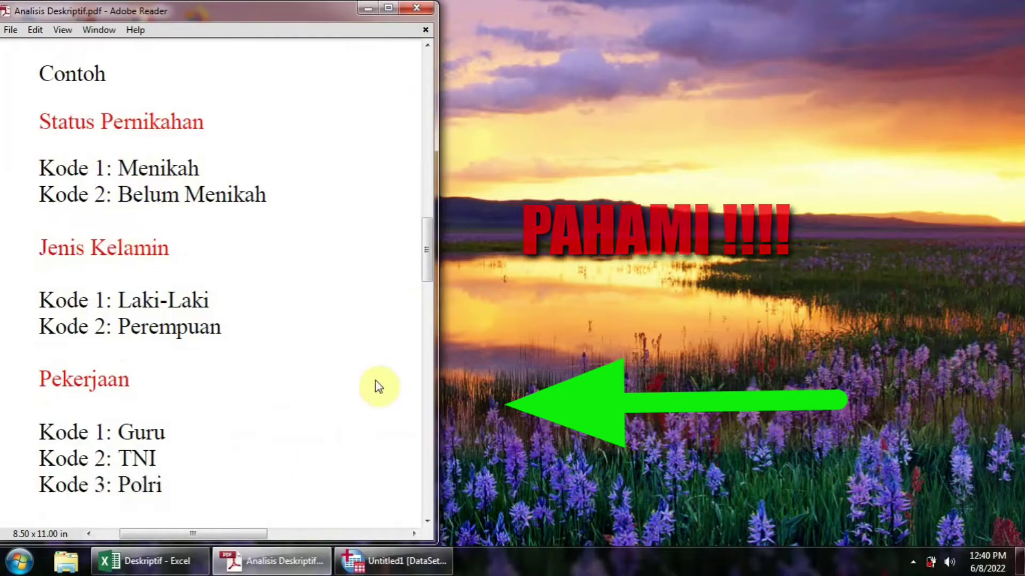
Step: Switch to the Deskriptif workbook in Excel and copy the variable headings from Status_Pernikahan to Total.Y in row 3
{"action": "left_click", "coordinate": [384, 561]}
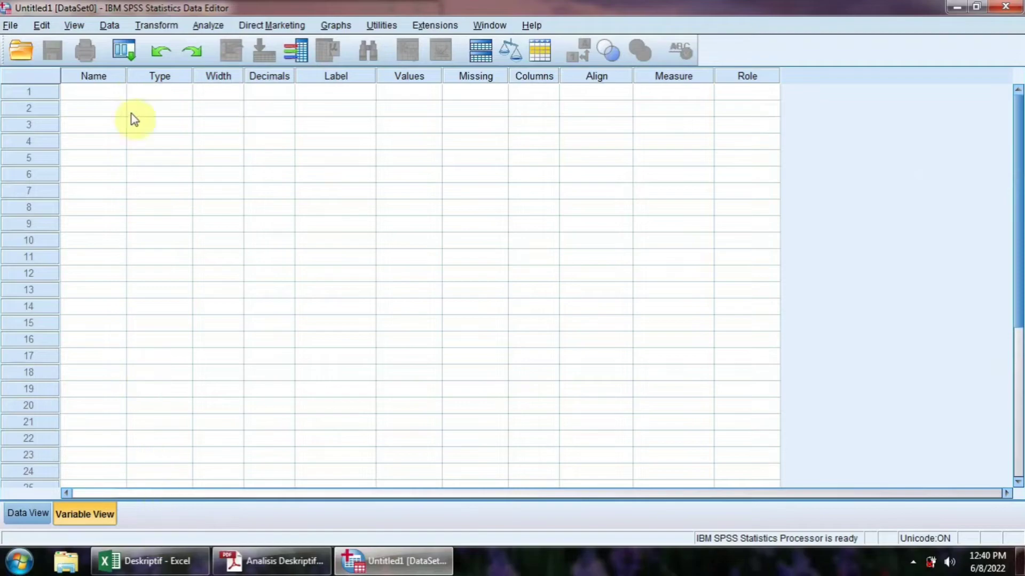
{"action": "left_click", "coordinate": [149, 560]}
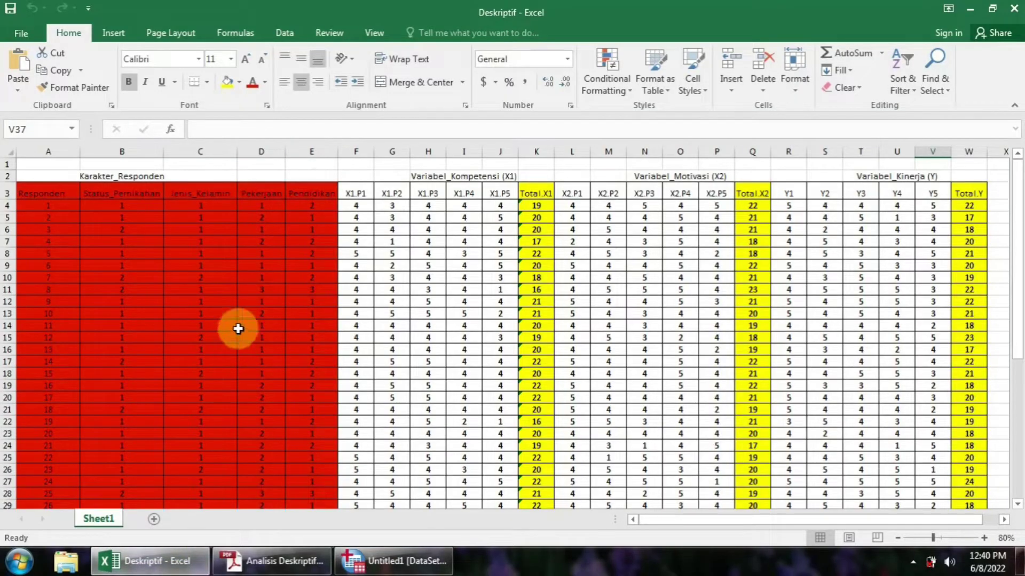
{"action": "left_click", "coordinate": [96, 192]}
{"action": "left_click_drag", "start_coordinate": [97, 192], "coordinate": [948, 188]}
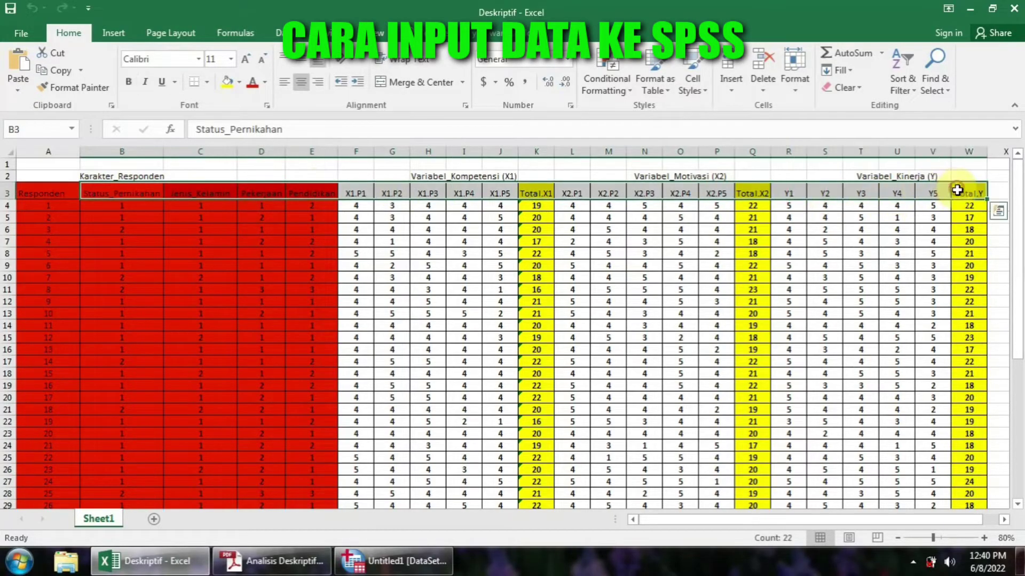
{"action": "right_click", "coordinate": [898, 193]}
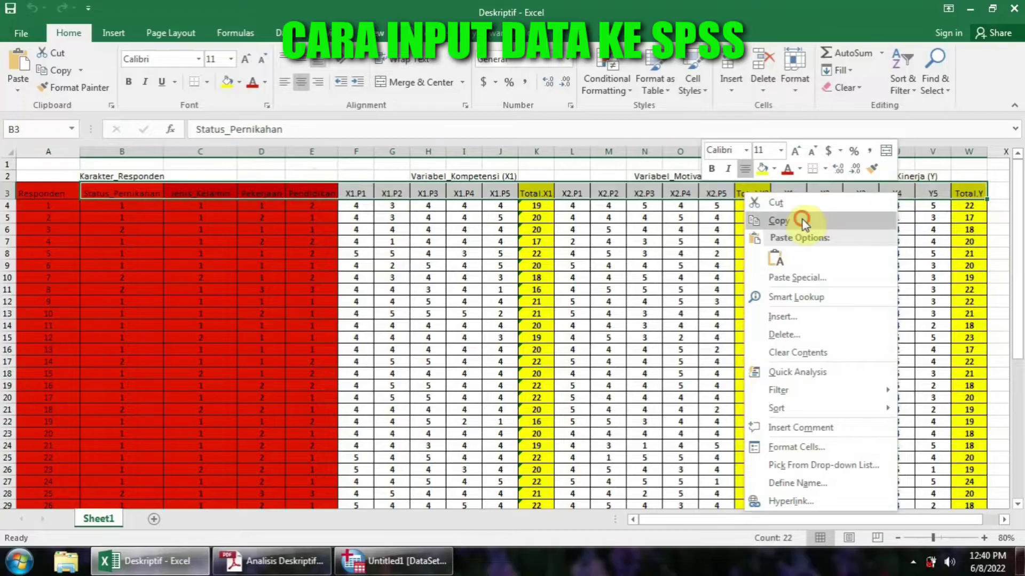
{"action": "left_click", "coordinate": [787, 159]}
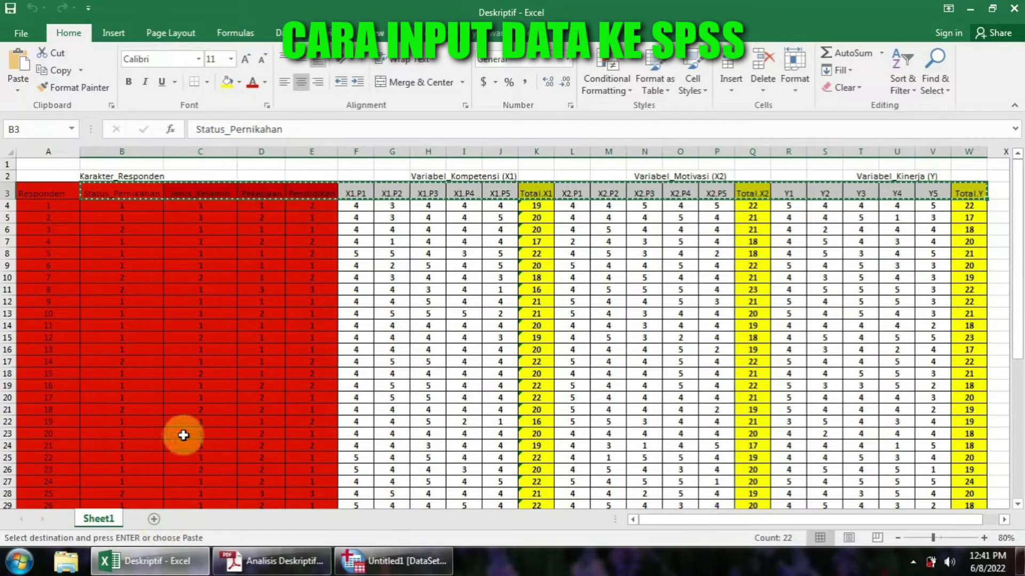
Step: Add a new sheet, paste the copied headings transposed starting at B2, and widen column B to fit the names
{"action": "left_click", "coordinate": [153, 521]}
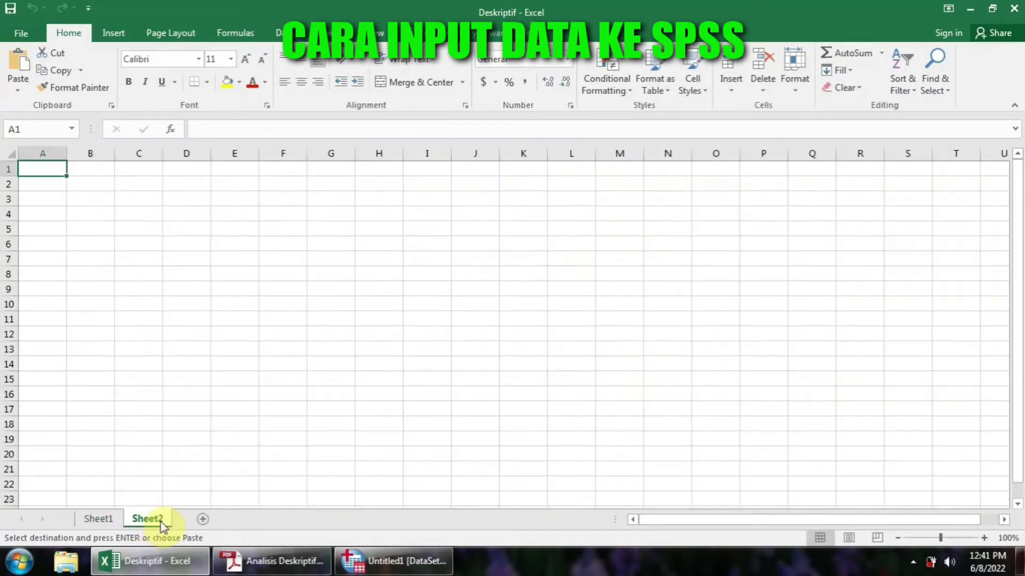
{"action": "right_click", "coordinate": [87, 187]}
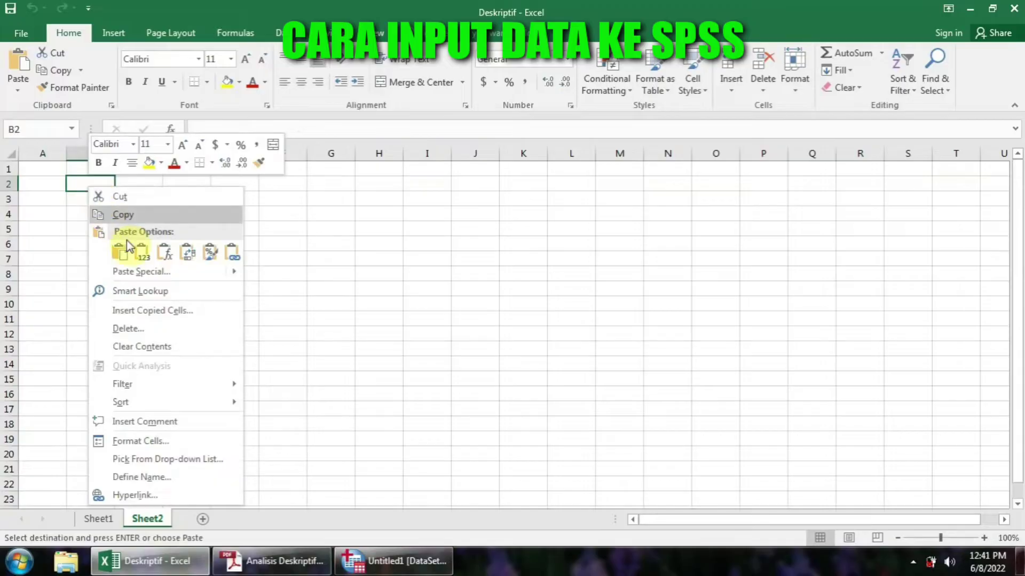
{"action": "left_click", "coordinate": [186, 254]}
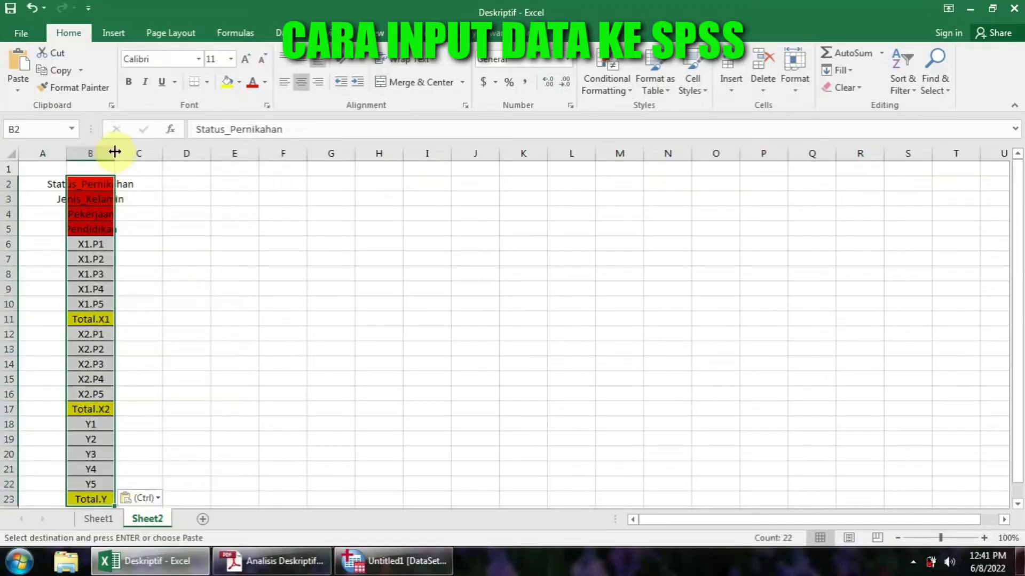
{"action": "left_click_drag", "start_coordinate": [114, 153], "coordinate": [154, 153]}
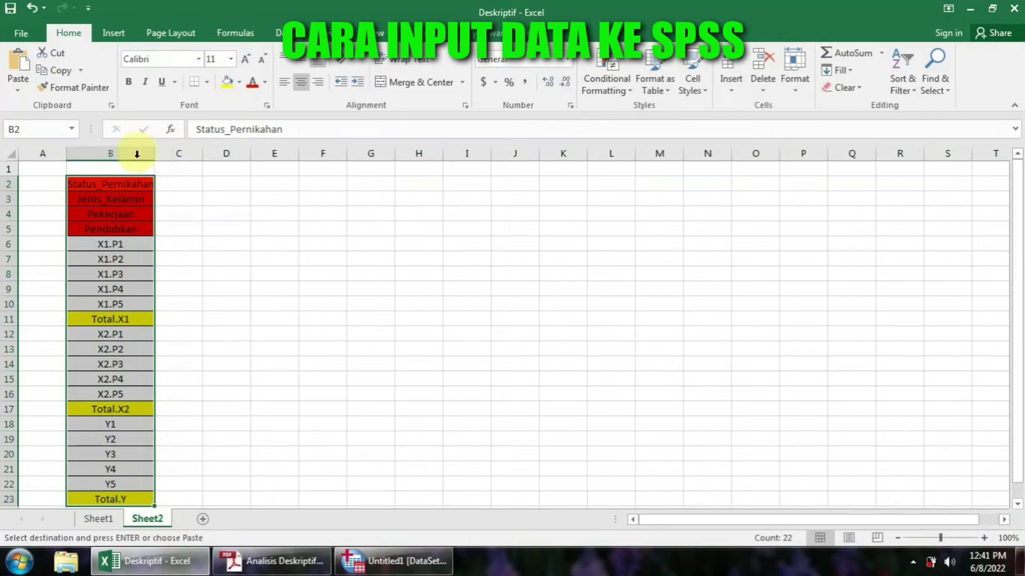
Step: Copy the transposed headings into the Name column of the SPSS Variable View and widen that column to show the full names
{"action": "right_click", "coordinate": [100, 204]}
{"action": "left_click", "coordinate": [133, 233]}
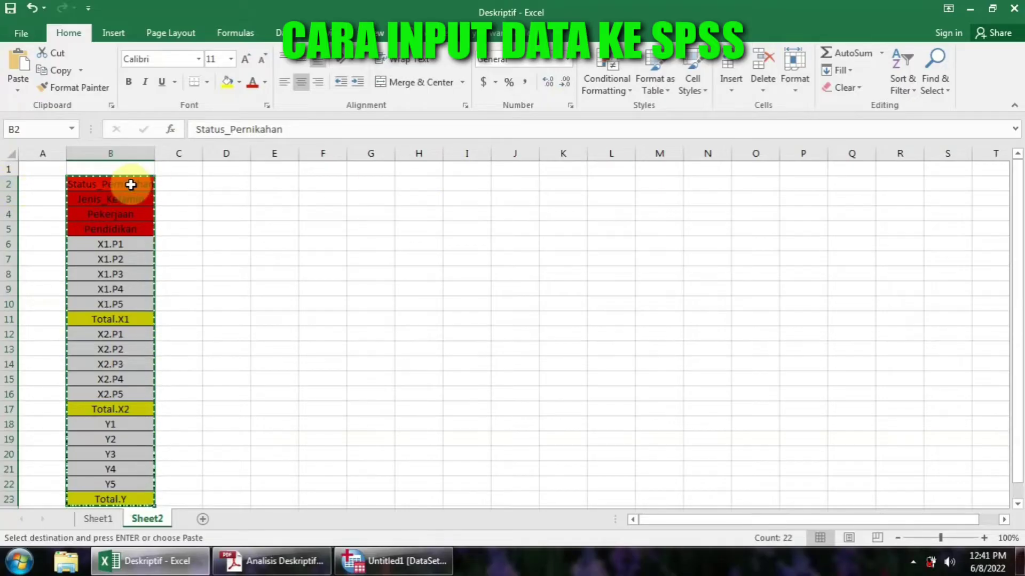
{"action": "left_click", "coordinate": [405, 561]}
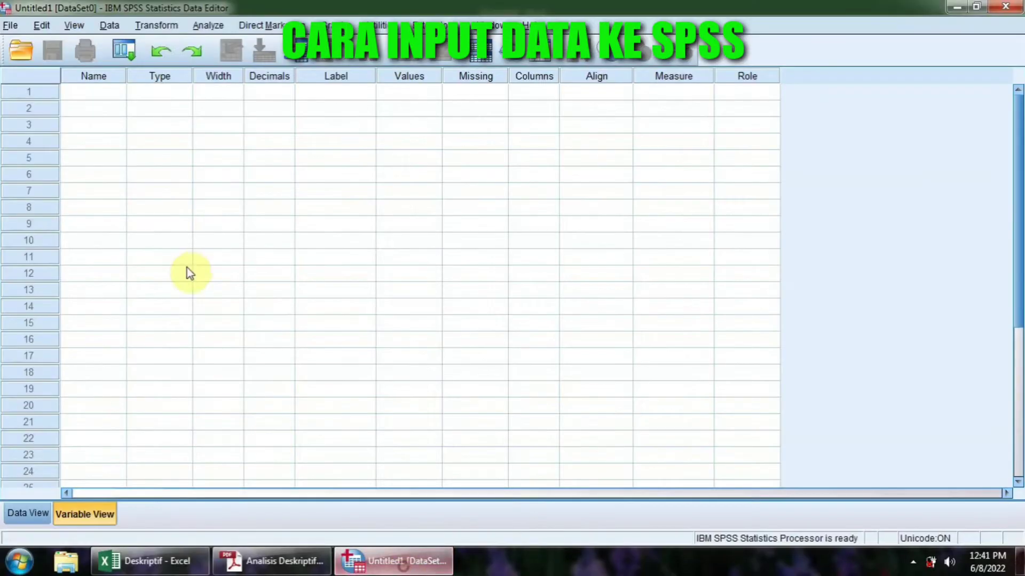
{"action": "right_click", "coordinate": [85, 101]}
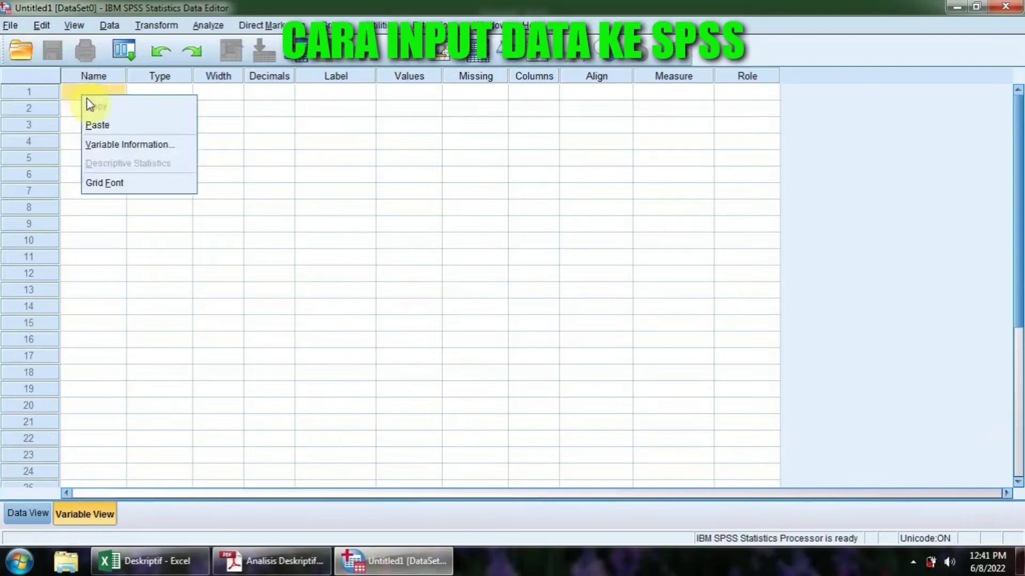
{"action": "left_click", "coordinate": [114, 125]}
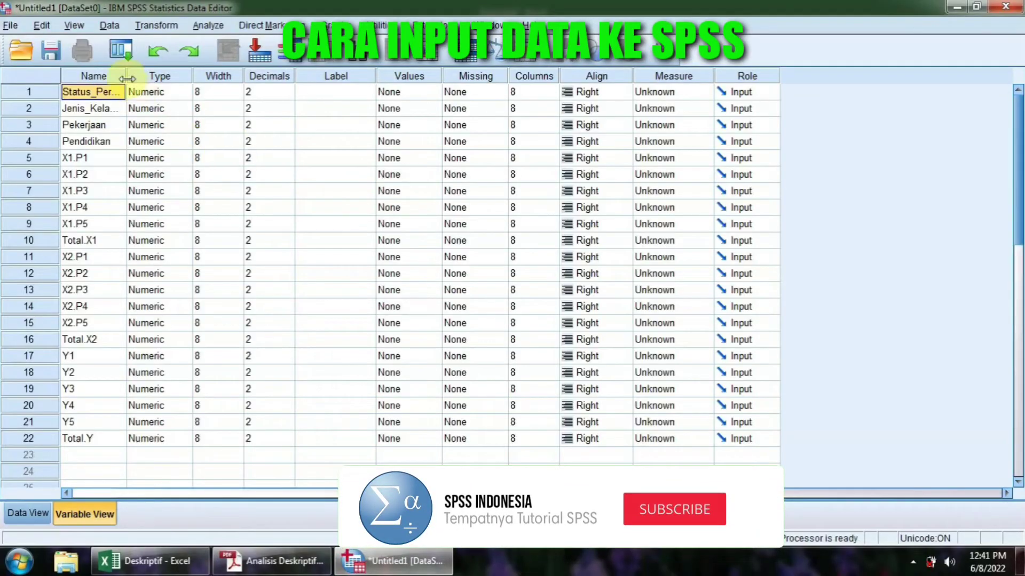
{"action": "left_click_drag", "start_coordinate": [162, 76], "coordinate": [177, 76]}
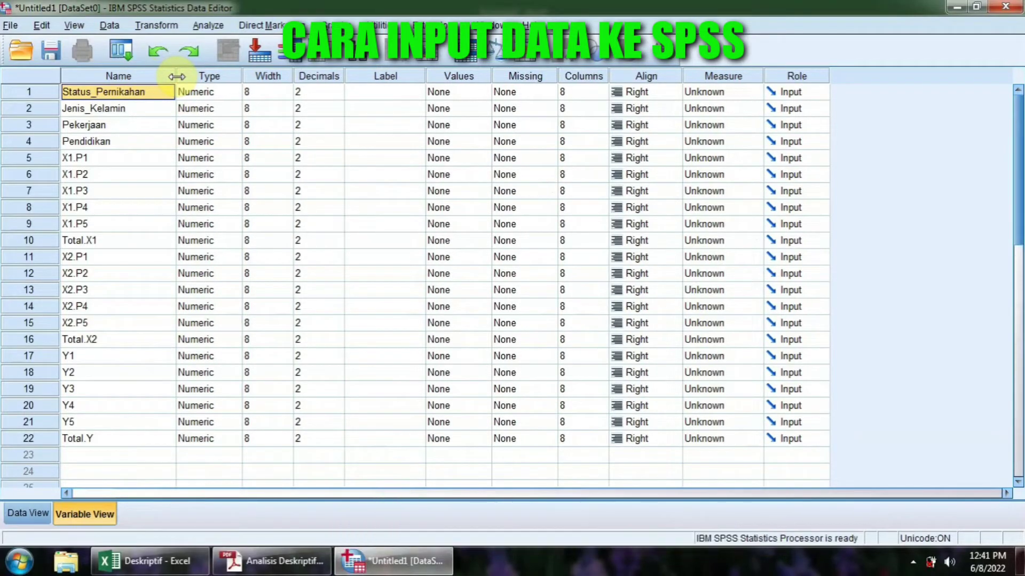
Step: Set the decimals to 0 for the variables Status_Pernikahan through X2.P4 and Total.X2 through Total.Y
{"action": "left_click", "coordinate": [318, 90]}
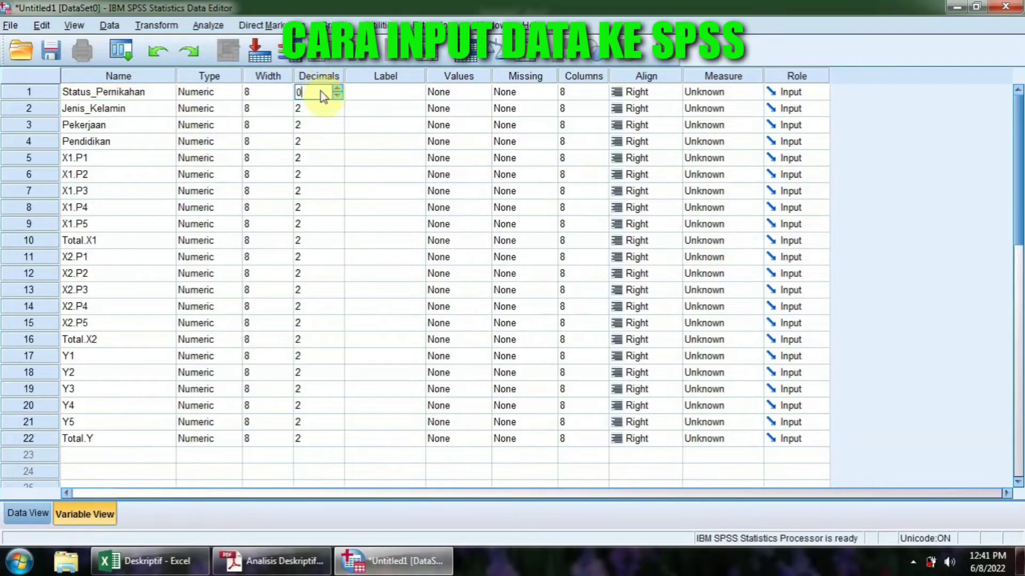
{"action": "type", "text": "0"}
{"action": "key", "text": "Down"}
{"action": "key", "text": "0"}
{"action": "key", "text": "Down"}
{"action": "key", "text": "0"}
{"action": "key", "text": "Down"}
{"action": "key", "text": "0"}
{"action": "key", "text": "Down"}
{"action": "key", "text": "0"}
{"action": "key", "text": "Down"}
{"action": "key", "text": "0"}
{"action": "key", "text": "Down"}
{"action": "key", "text": "0"}
{"action": "key", "text": "Down"}
{"action": "key", "text": "0"}
{"action": "key", "text": "Down"}
{"action": "key", "text": "0"}
{"action": "key", "text": "Down"}
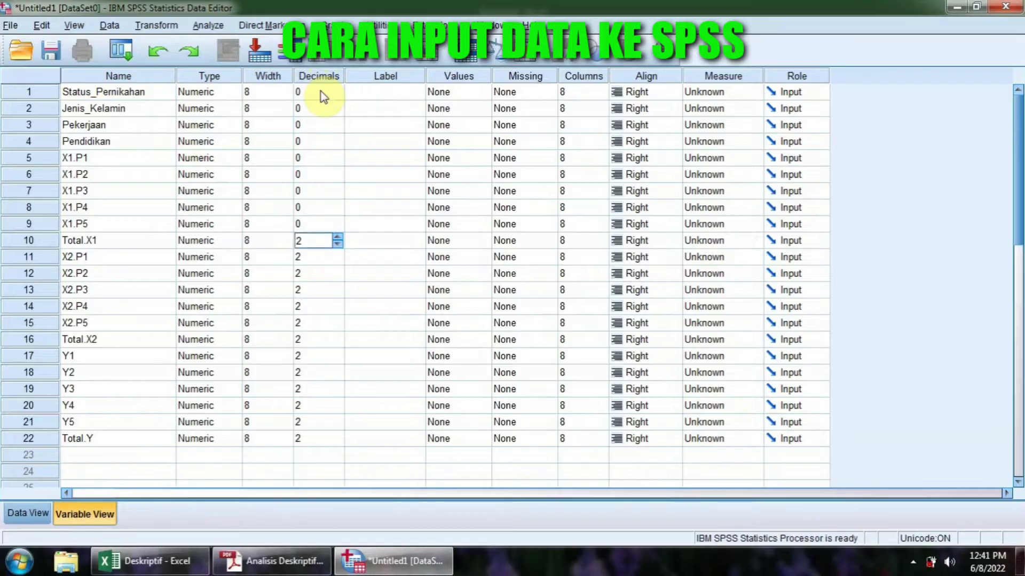
{"action": "type", "text": "0"}
{"action": "key", "text": "Down"}
{"action": "type", "text": "0"}
{"action": "key", "text": "Down"}
{"action": "type", "text": "0"}
{"action": "key", "text": "Down"}
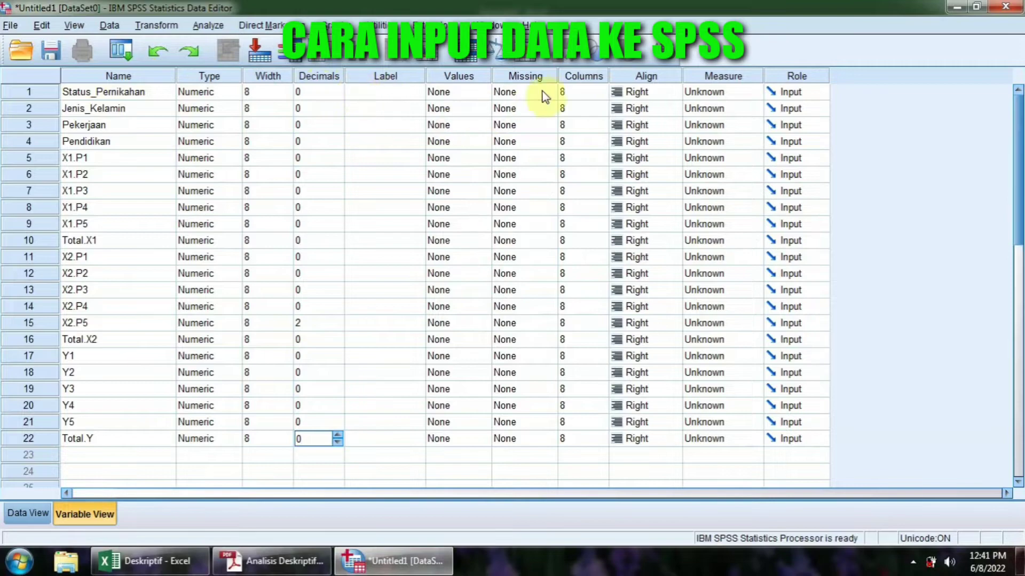
Step: Consult the code list in the Analisis Deskriptif PDF and add the value label 1 = MENIKAH to the Status_Pernikahan variable in SPSS
{"action": "double_click", "coordinate": [478, 93]}
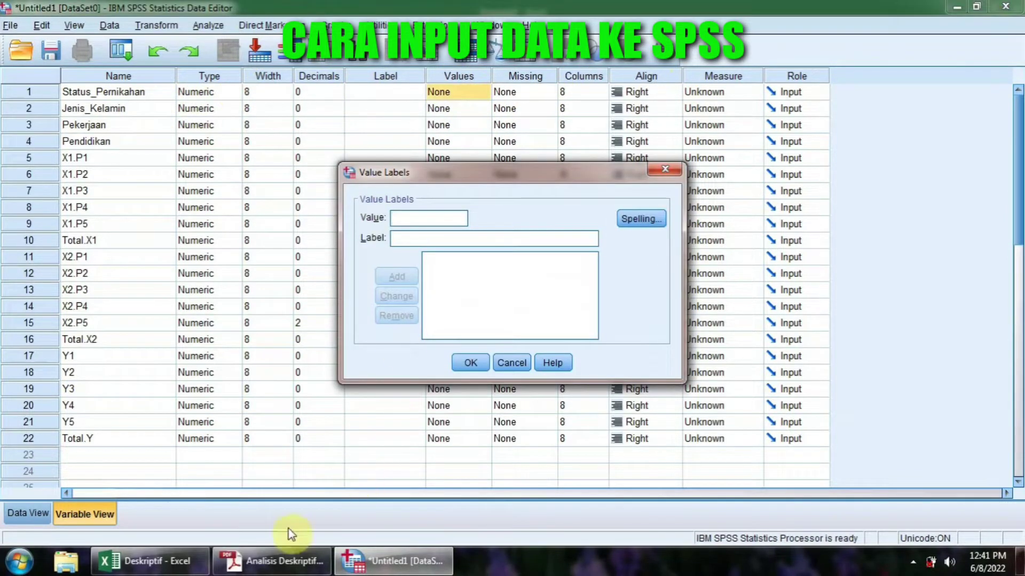
{"action": "left_click", "coordinate": [283, 563]}
{"action": "left_click_drag", "start_coordinate": [497, 179], "coordinate": [694, 163]}
{"action": "left_click", "coordinate": [281, 561]}
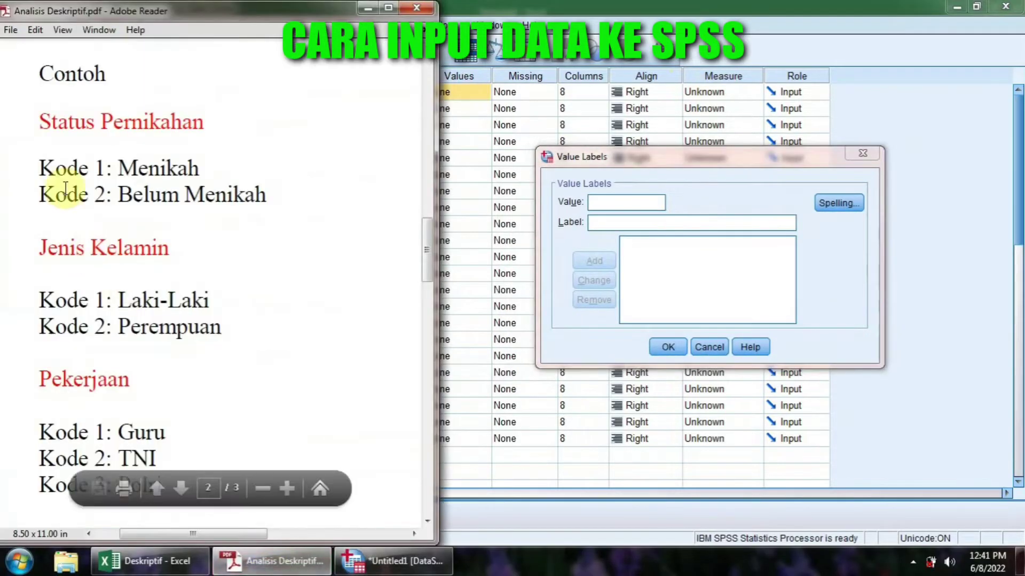
{"action": "left_click", "coordinate": [593, 203]}
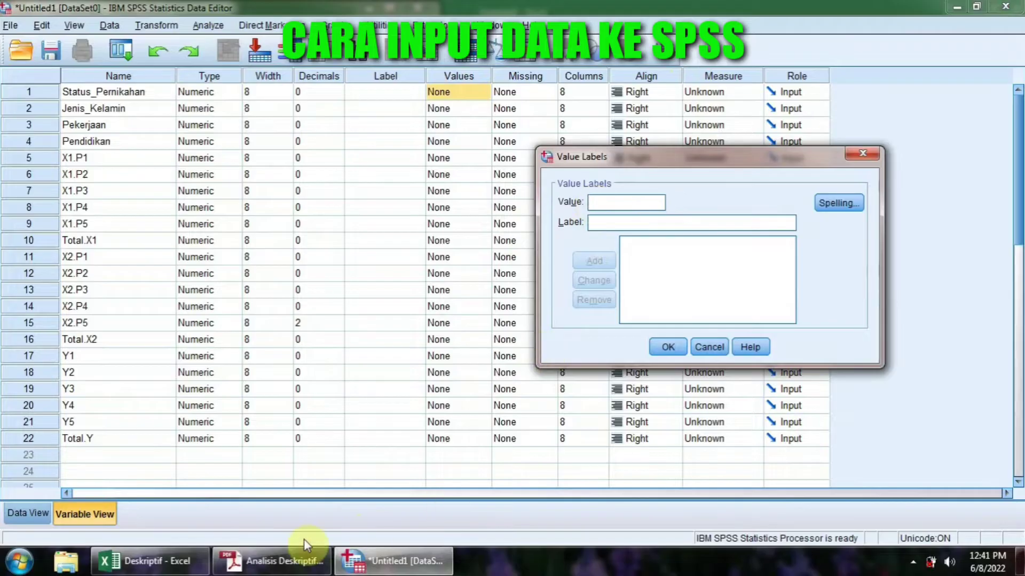
{"action": "left_click", "coordinate": [297, 562]}
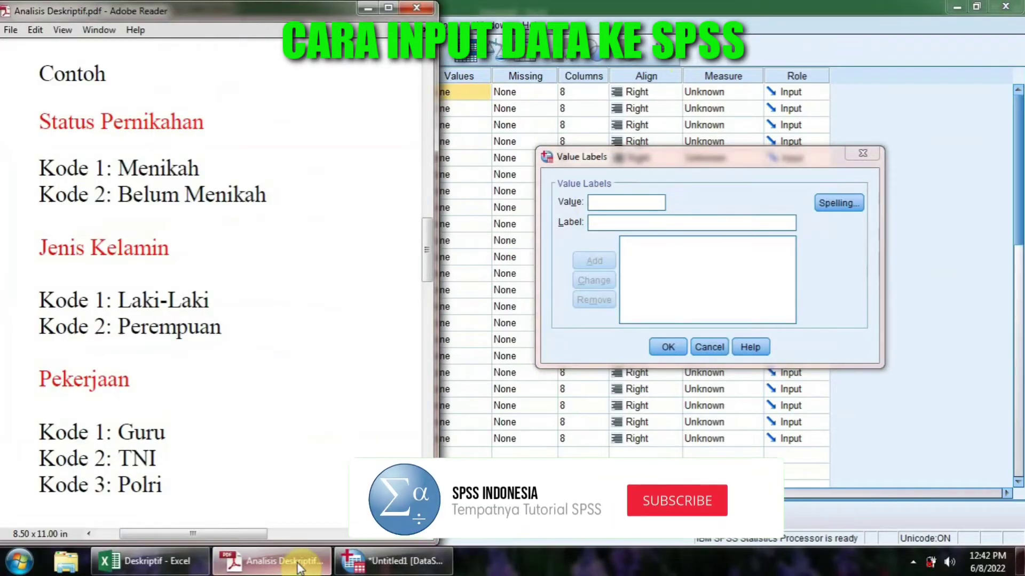
{"action": "left_click", "coordinate": [362, 8]}
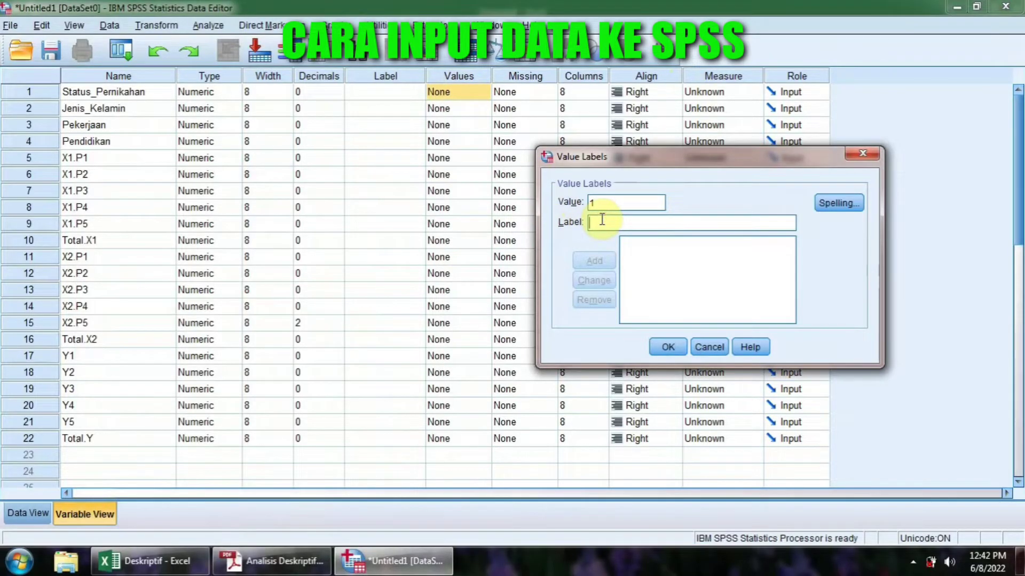
{"action": "type", "text": "MENIKAH"}
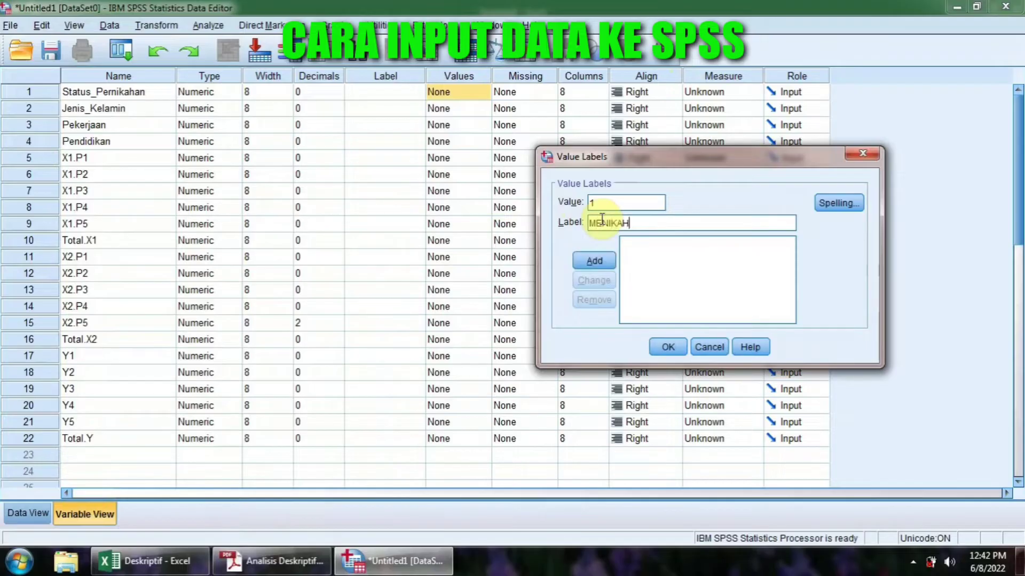
{"action": "left_click", "coordinate": [596, 260]}
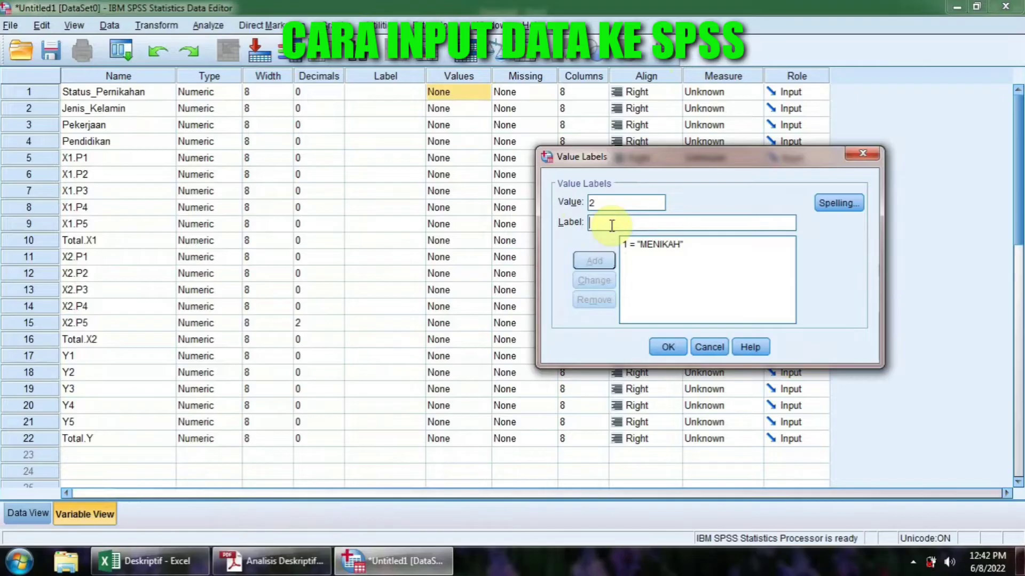
Step: Add the label 2 = BELUM MENIKAH to Status_Pernikahan, apply the value labels, and widen the Values column
{"action": "type", "text": "BELUM MENIKAH"}
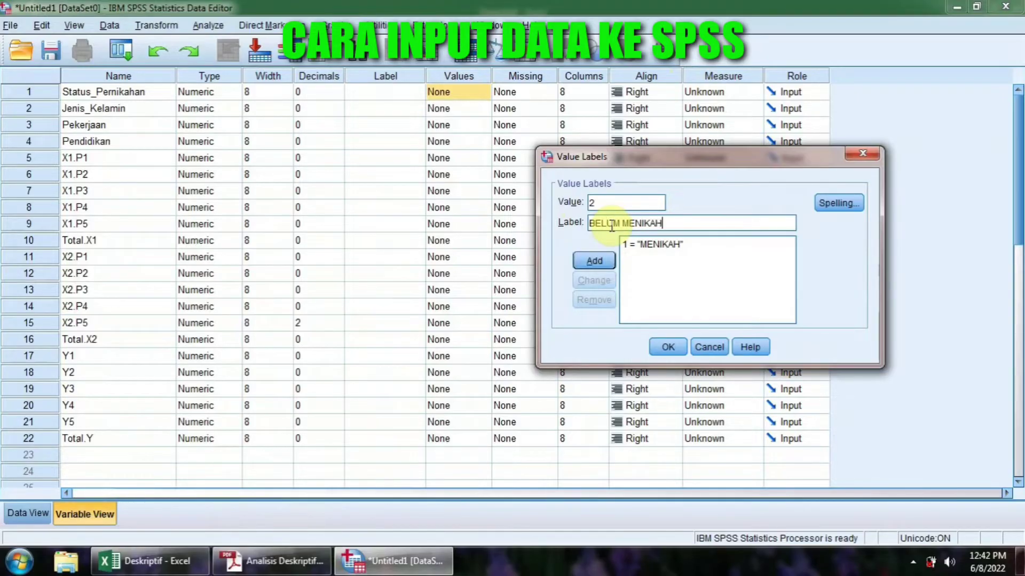
{"action": "left_click", "coordinate": [601, 261]}
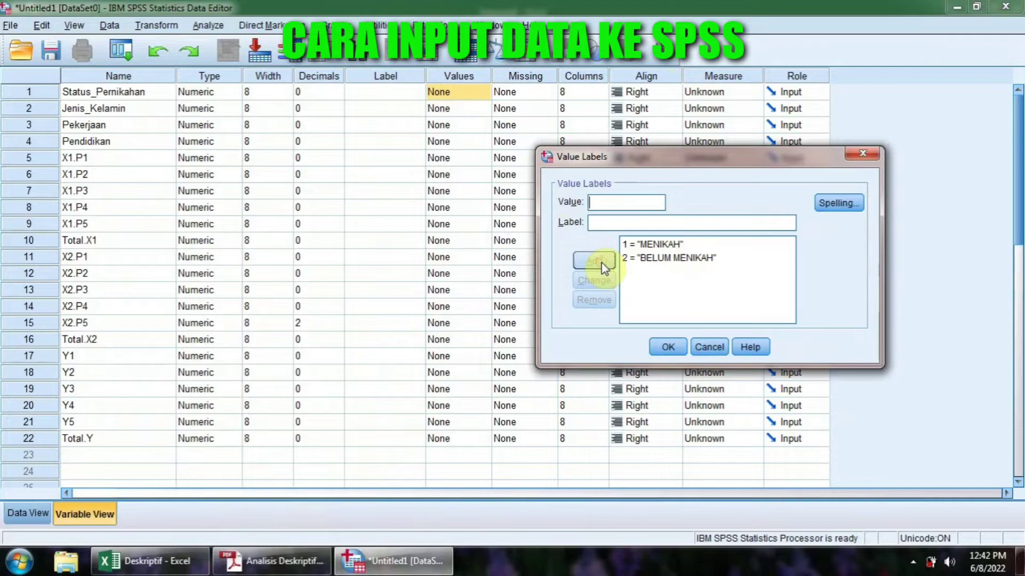
{"action": "left_click", "coordinate": [666, 346]}
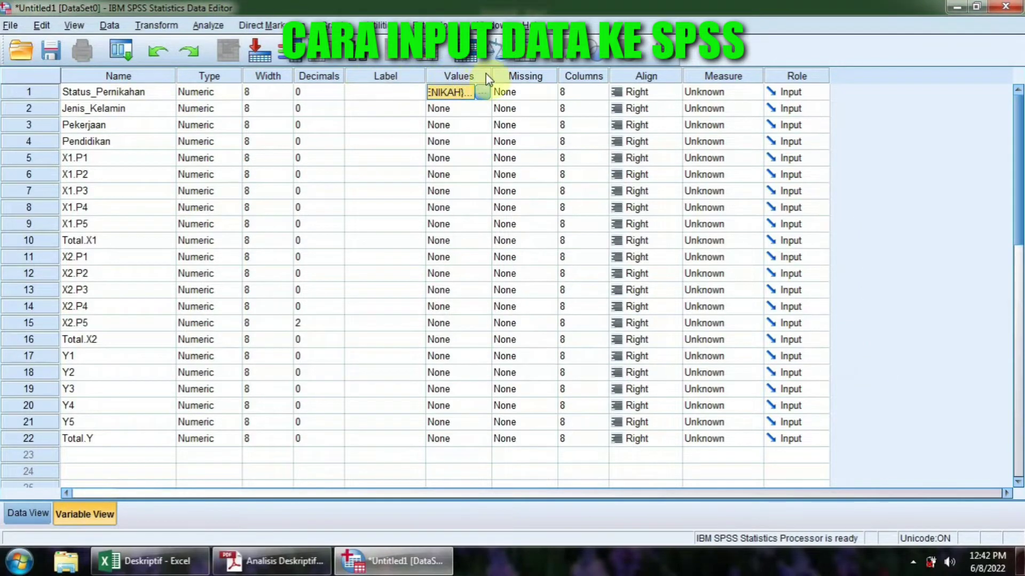
{"action": "left_click_drag", "start_coordinate": [491, 76], "coordinate": [535, 76]}
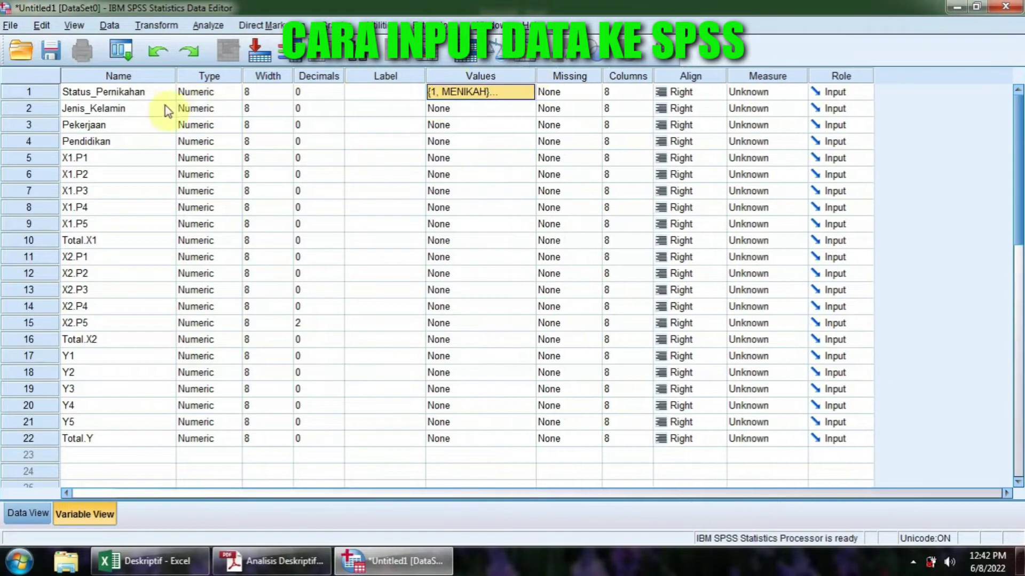
Step: Check the Jenis Kelamin codes in the PDF and add the value label 1 = LAKI-LAKI to the Jenis_Kelamin variable in SPSS
{"action": "left_click", "coordinate": [458, 108]}
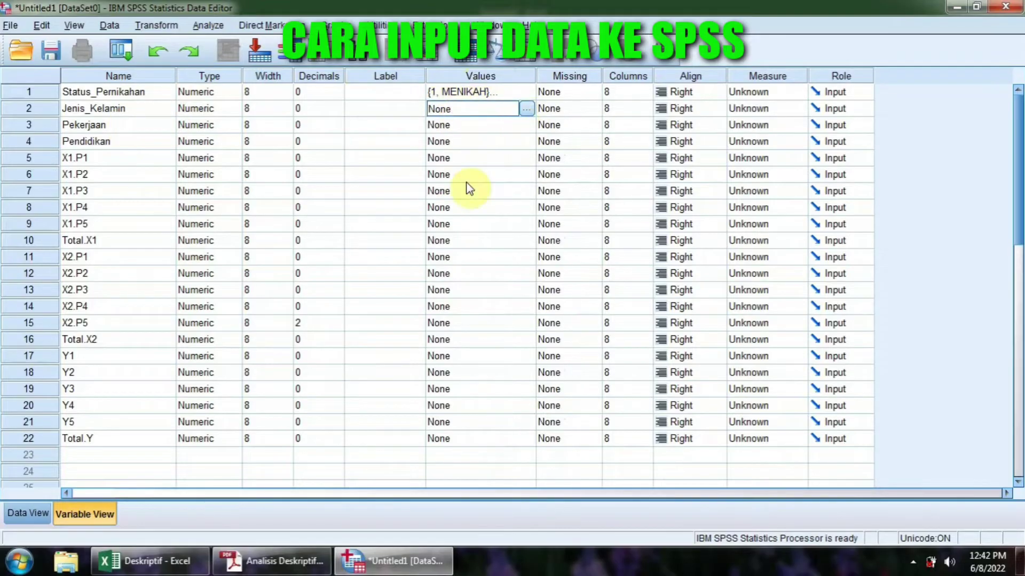
{"action": "left_click", "coordinate": [263, 559]}
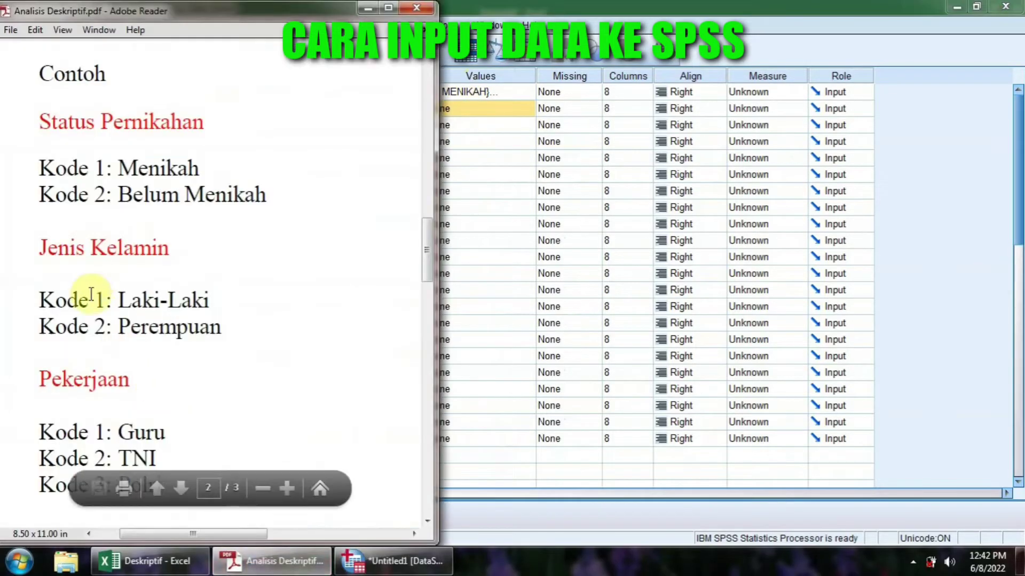
{"action": "left_click", "coordinate": [480, 193]}
{"action": "left_click", "coordinate": [512, 109]}
{"action": "left_click", "coordinate": [528, 108]}
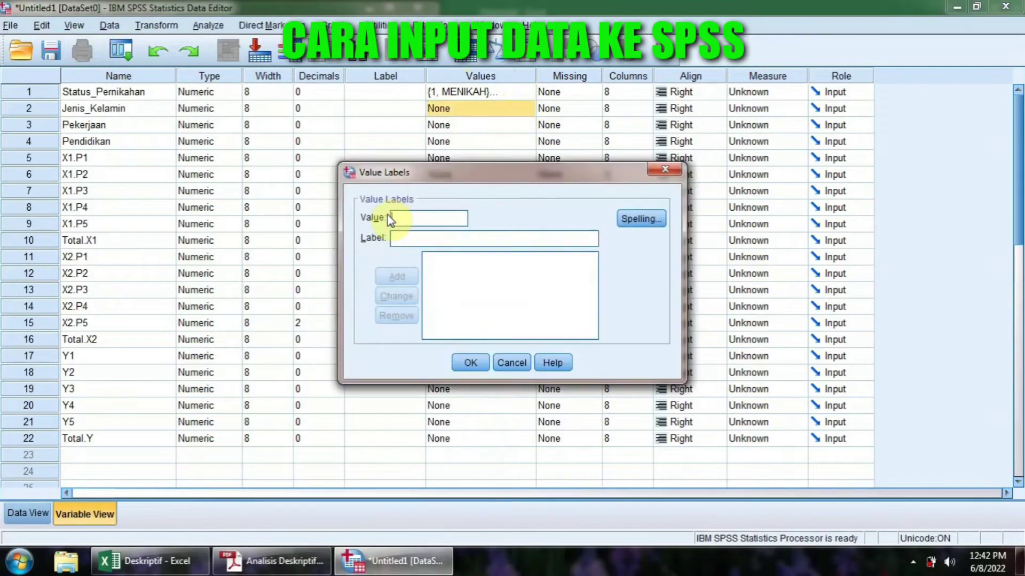
{"action": "type", "text": "1"}
{"action": "left_click", "coordinate": [406, 240]}
{"action": "type", "text": "LA"}
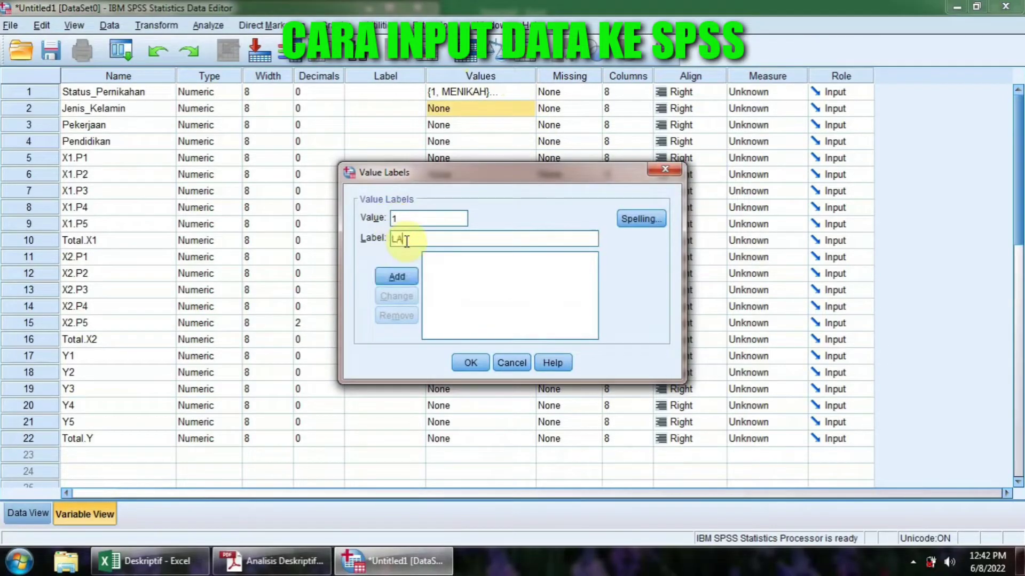
{"action": "type", "text": "KI-LAKI"}
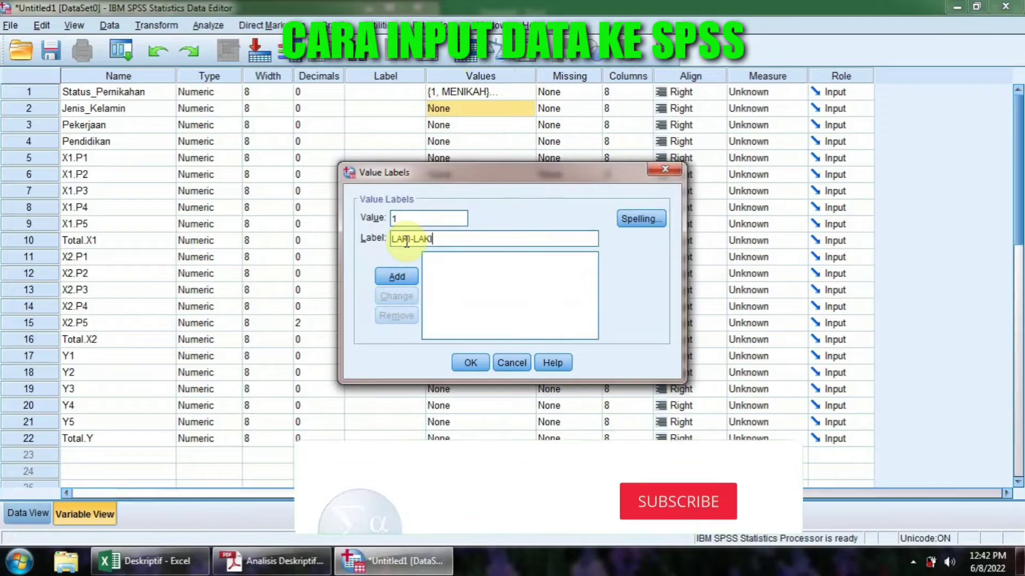
{"action": "left_click", "coordinate": [408, 277]}
Step: Add the label 2 = PEREMPUAN to Jenis_Kelamin and apply its value labels
{"action": "type", "text": "2"}
{"action": "left_click", "coordinate": [410, 239]}
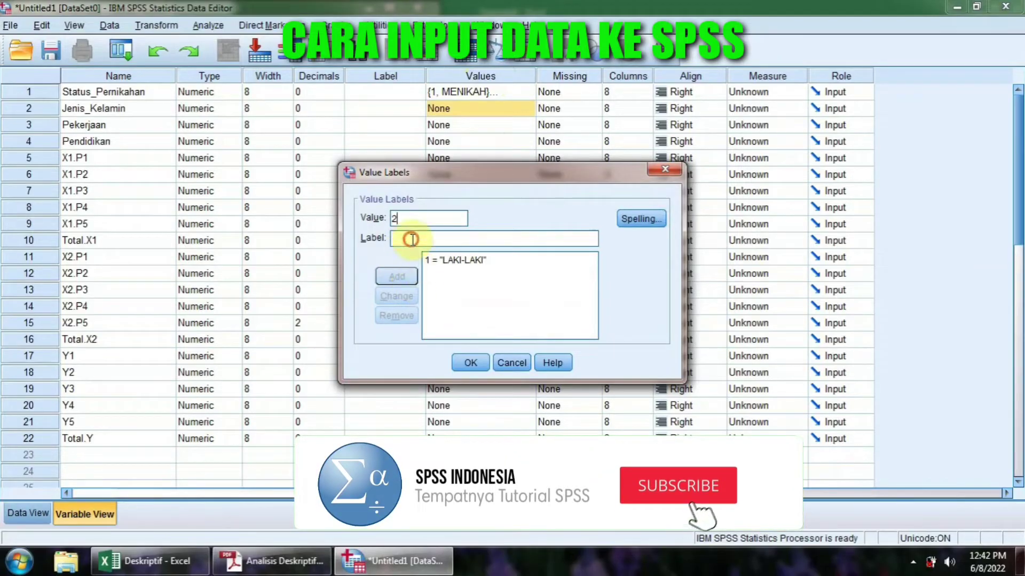
{"action": "type", "text": "PEREM"}
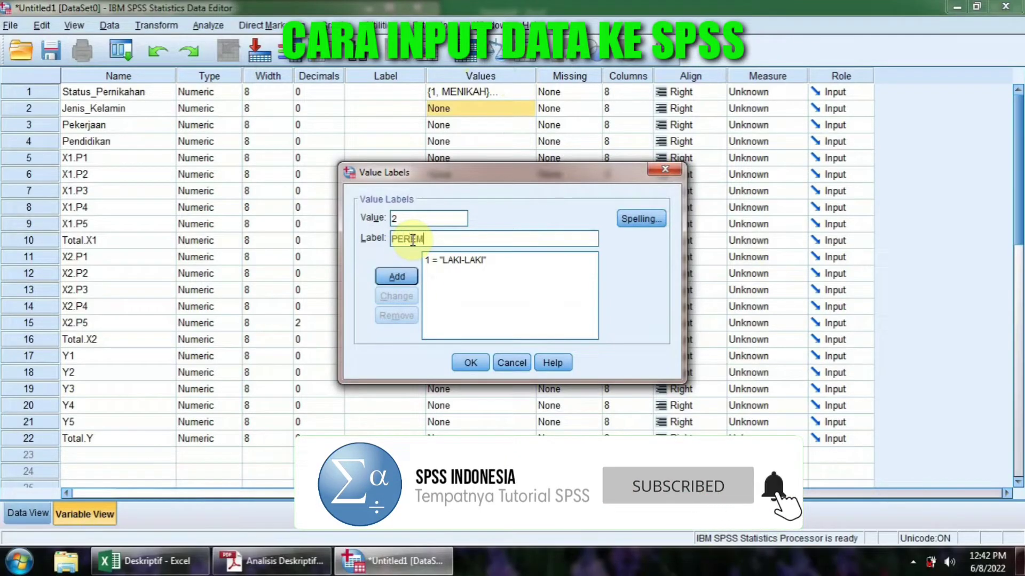
{"action": "type", "text": "PUAN"}
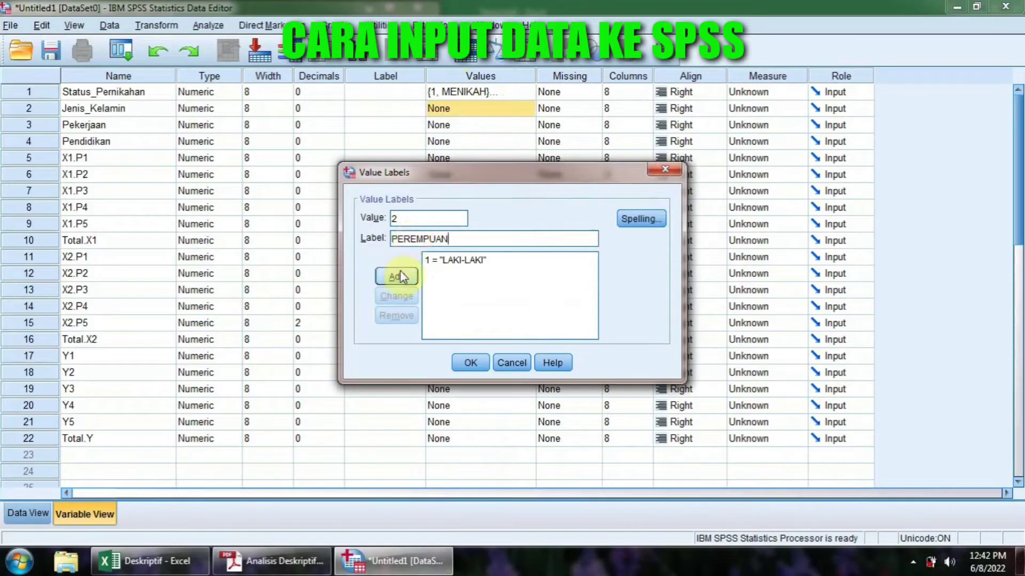
{"action": "left_click", "coordinate": [402, 277]}
{"action": "left_click", "coordinate": [469, 370]}
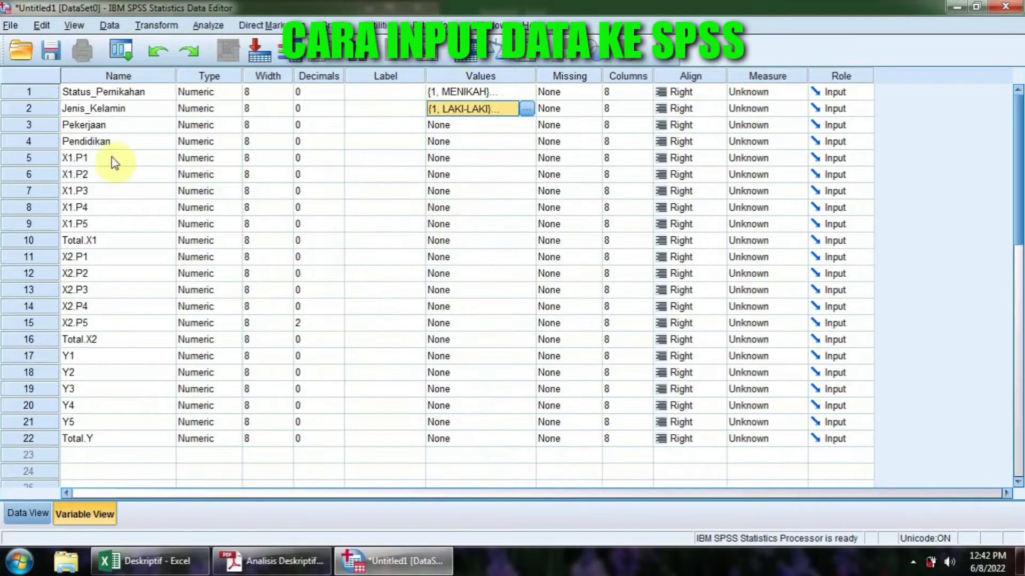
Step: Look up the Pekerjaan codes in the PDF and add the value label 1 = GURU to the Pekerjaan variable in SPSS
{"action": "left_click", "coordinate": [256, 560]}
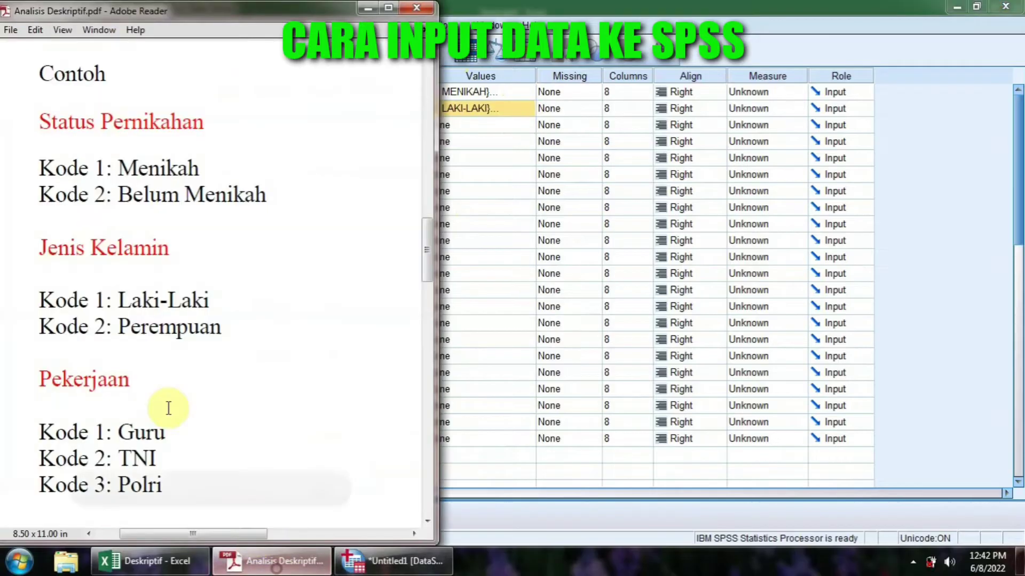
{"action": "scroll", "coordinate": [160, 384], "scroll_direction": "down", "scroll_amount": 2}
{"action": "scroll", "coordinate": [140, 365], "scroll_direction": "down", "scroll_amount": 3}
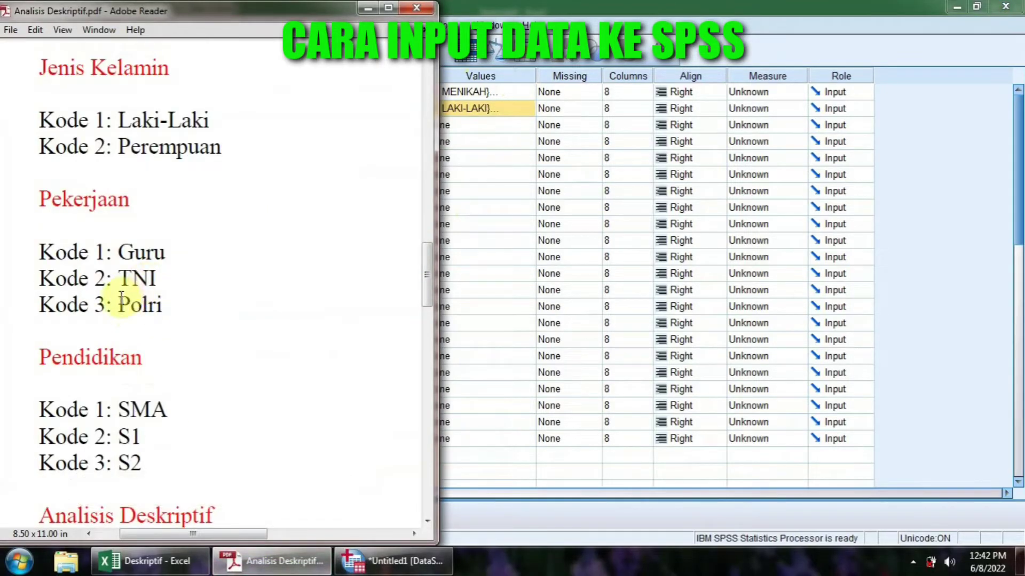
{"action": "left_click", "coordinate": [363, 9]}
{"action": "left_click", "coordinate": [501, 126]}
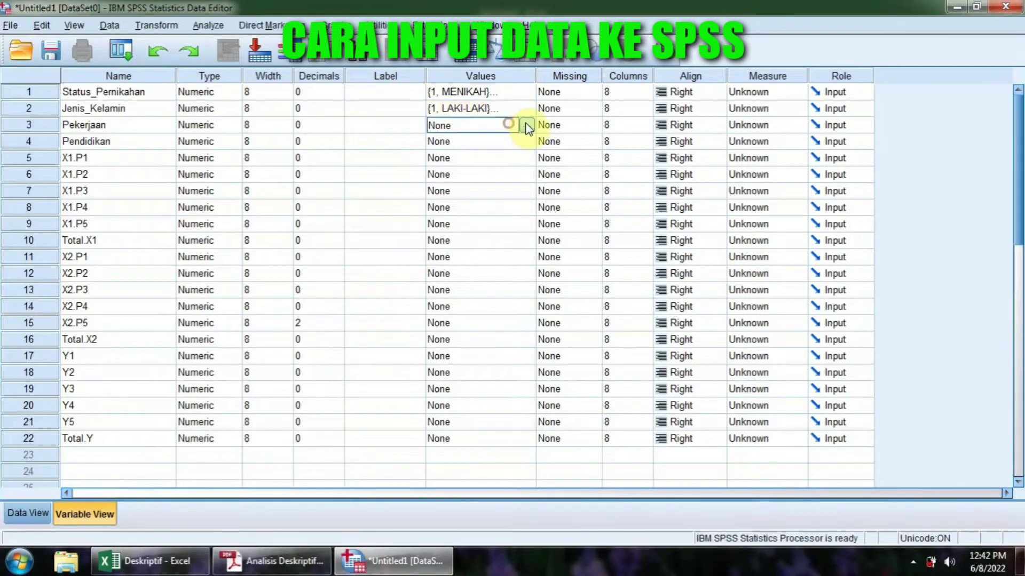
{"action": "left_click", "coordinate": [526, 125]}
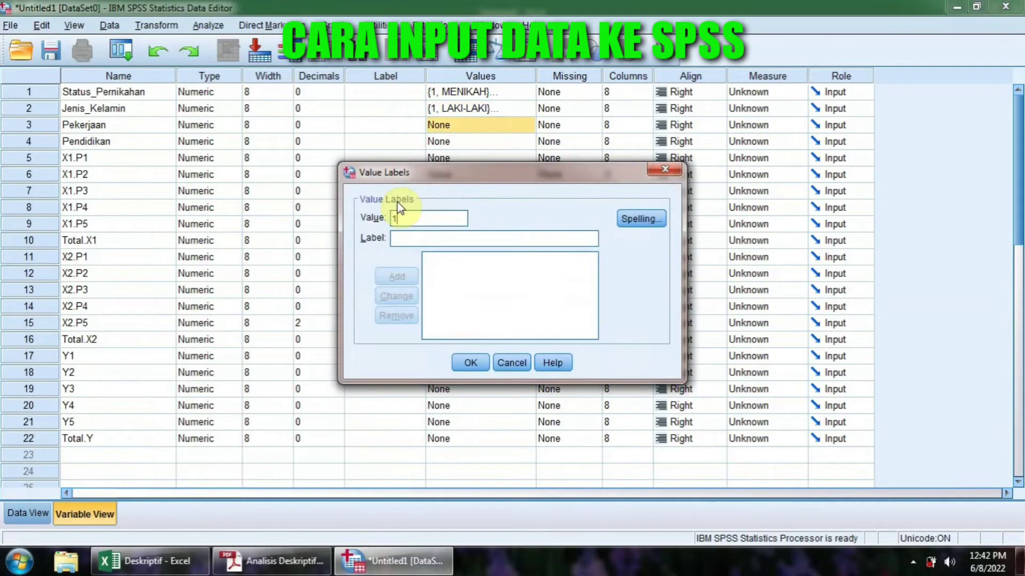
{"action": "left_click", "coordinate": [397, 239]}
{"action": "type", "text": "GURU"}
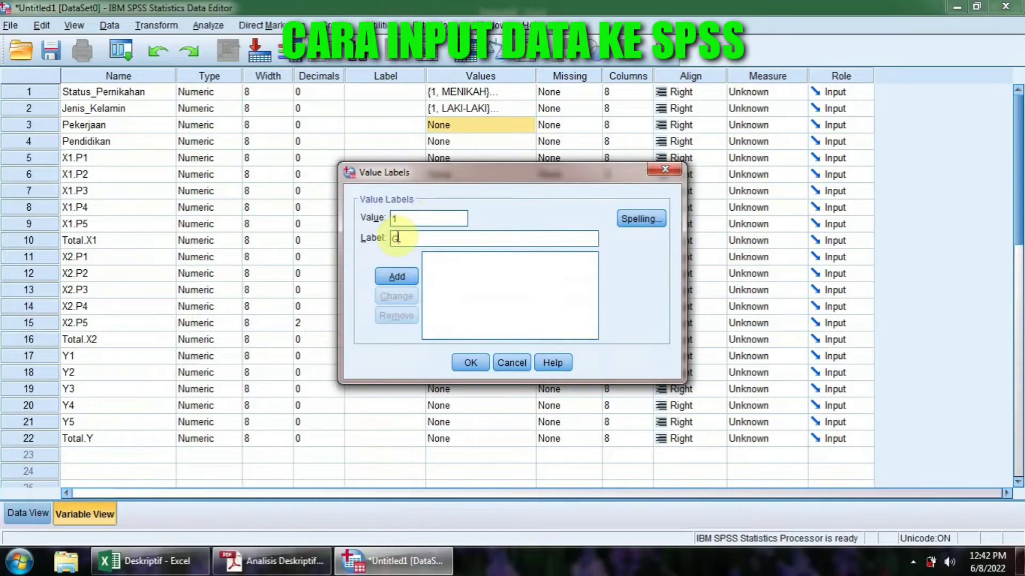
{"action": "left_click", "coordinate": [412, 278]}
Step: Add the labels 2 = TNI and 3 = POLRI to Pekerjaan and apply its value labels
{"action": "type", "text": "2"}
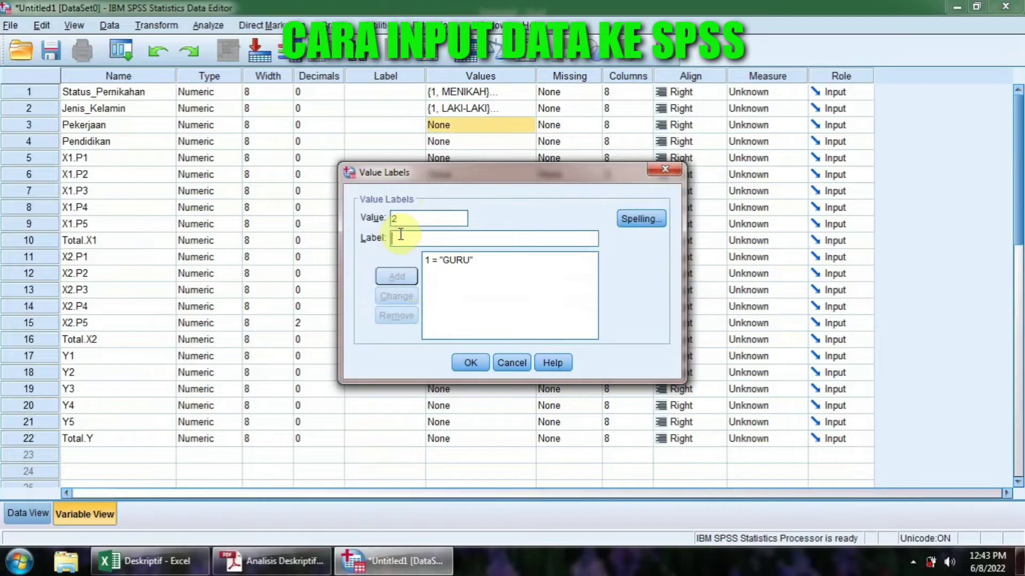
{"action": "left_click", "coordinate": [400, 237]}
{"action": "type", "text": "TN"}
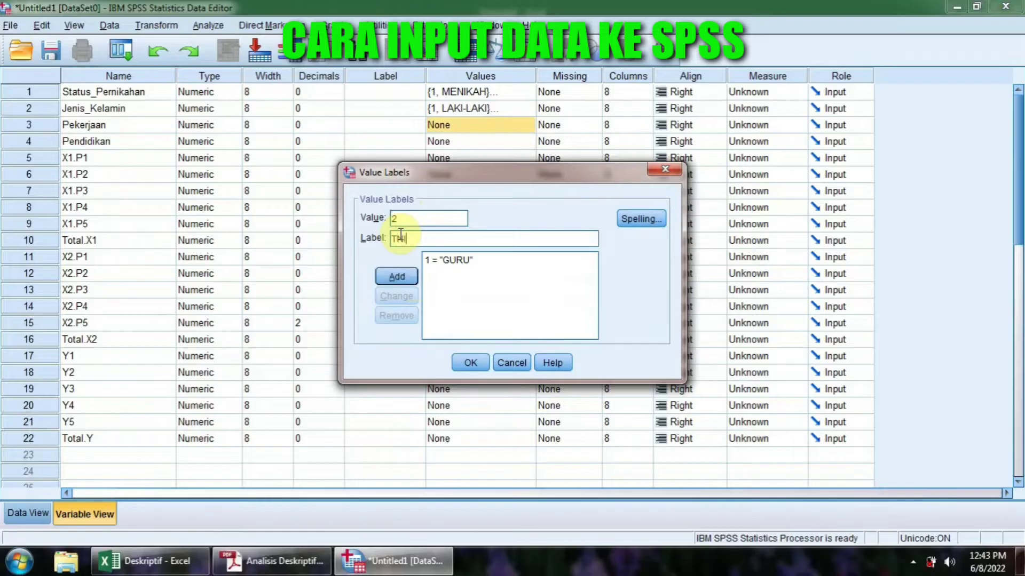
{"action": "type", "text": "I"}
{"action": "left_click", "coordinate": [396, 276]}
{"action": "type", "text": "3"}
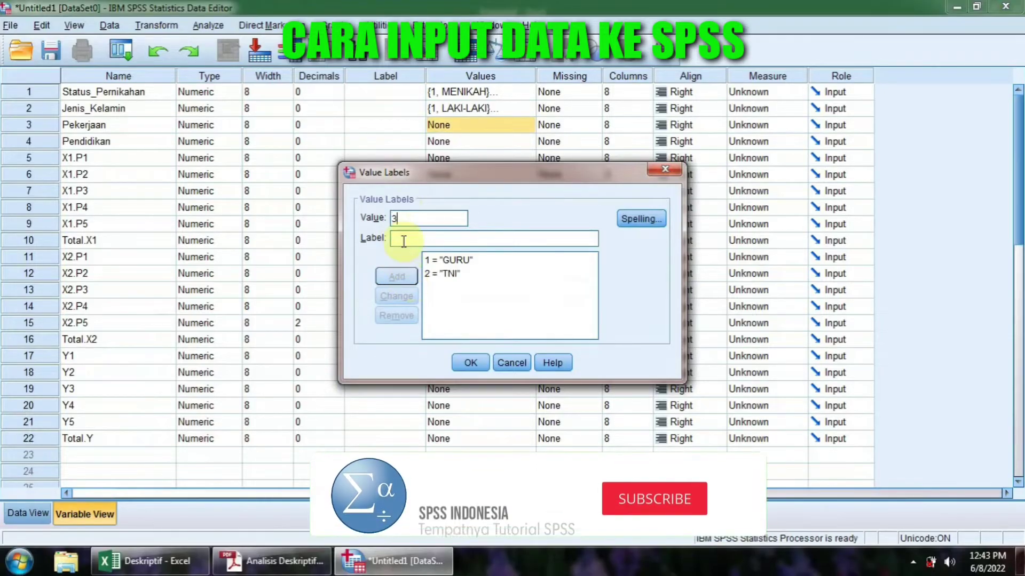
{"action": "left_click", "coordinate": [403, 239]}
{"action": "type", "text": "POLRI"}
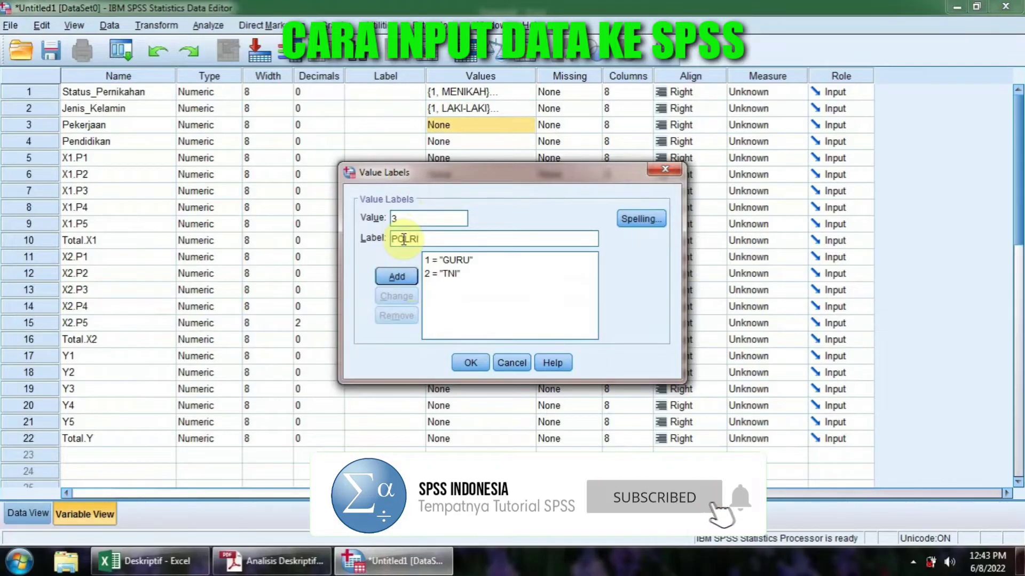
{"action": "left_click", "coordinate": [400, 271]}
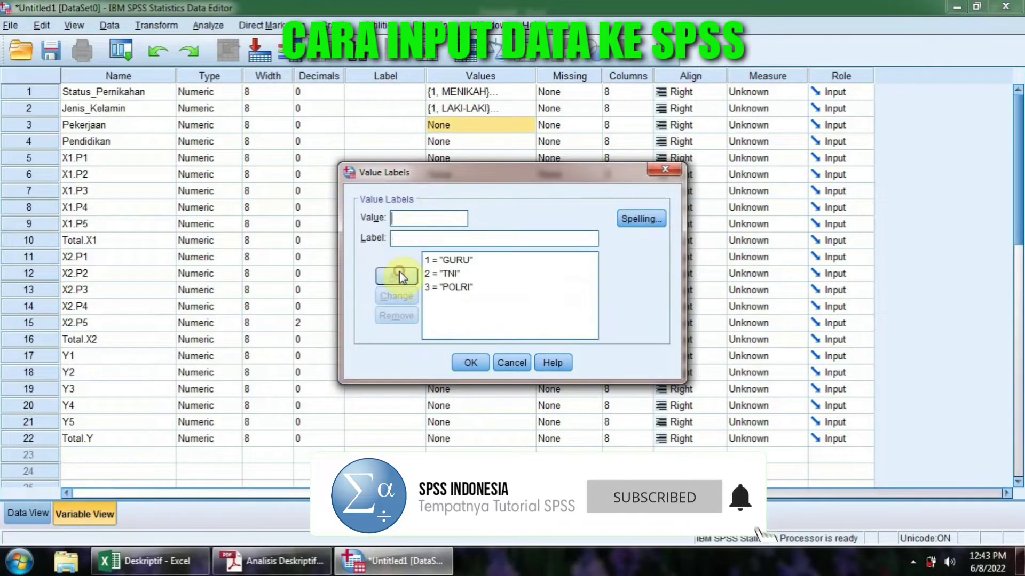
{"action": "left_click", "coordinate": [469, 362]}
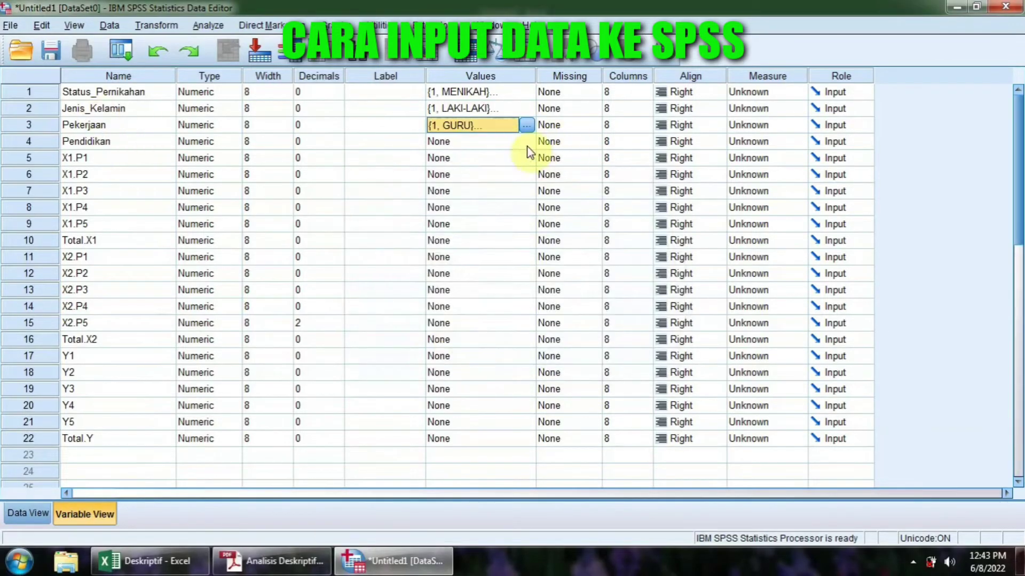
Step: Look up the Pendidikan codes in the PDF and add the value label 1 = SMA to the Pendidikan variable in SPSS
{"action": "key", "text": "alt+Tab"}
{"action": "scroll", "coordinate": [171, 343], "scroll_direction": "down", "scroll_amount": 4}
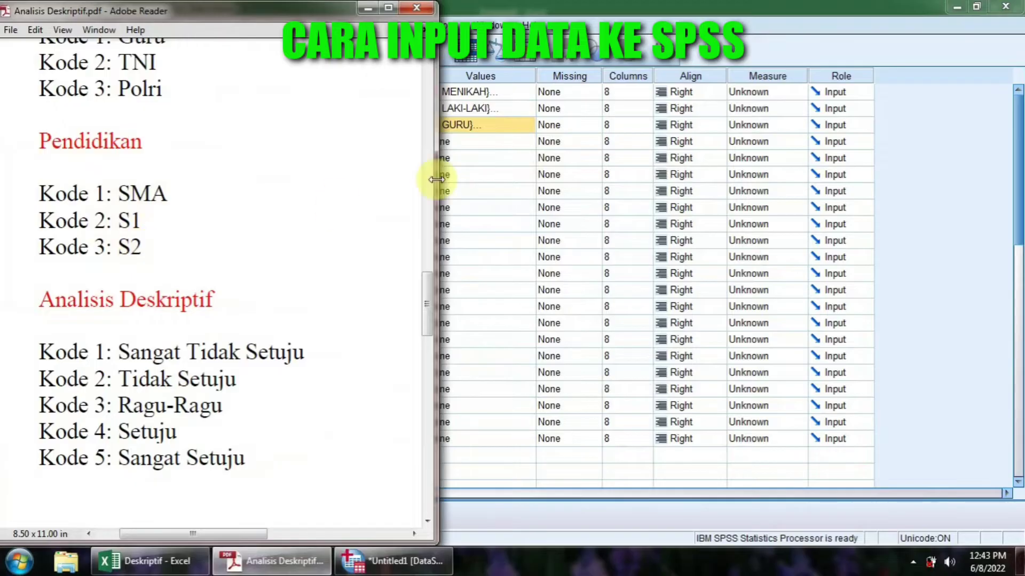
{"action": "left_click", "coordinate": [473, 175]}
{"action": "left_click", "coordinate": [462, 143]}
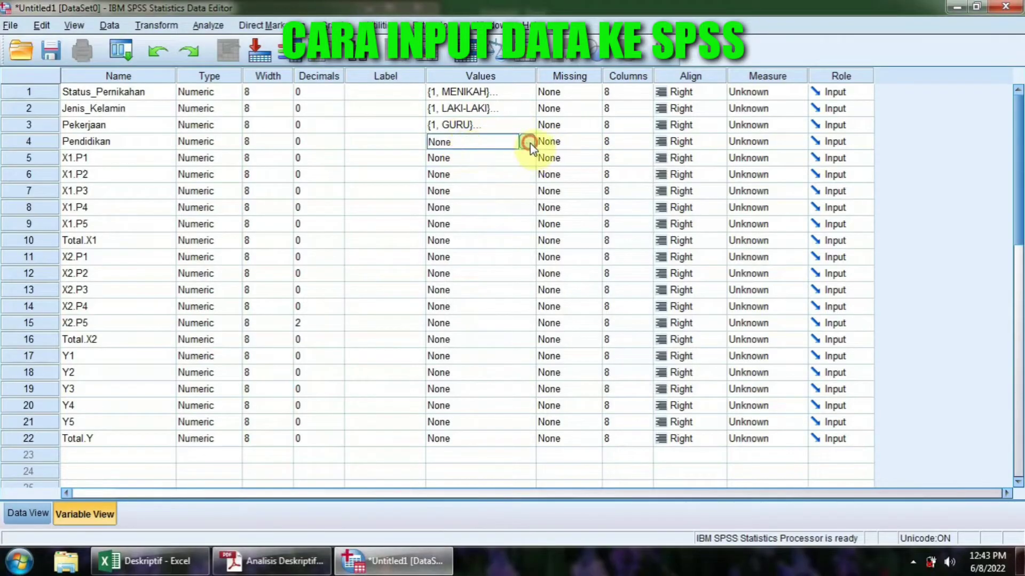
{"action": "left_click", "coordinate": [529, 142]}
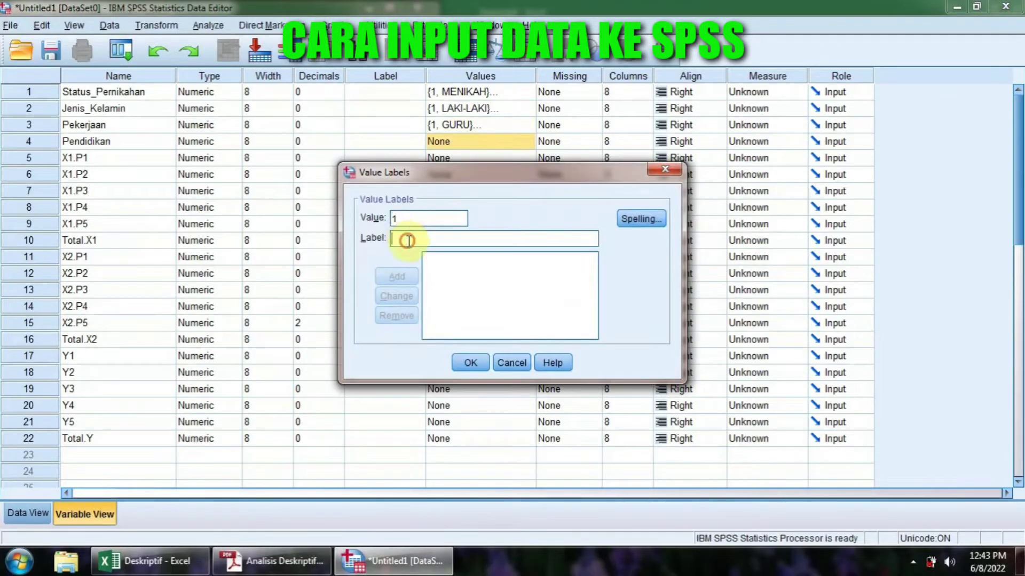
{"action": "type", "text": "SMA"}
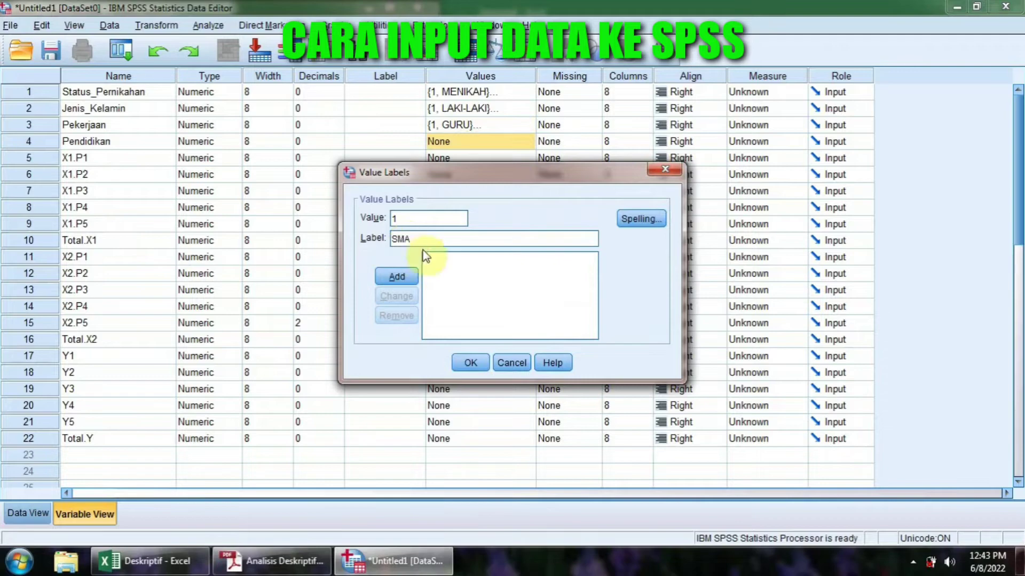
{"action": "left_click", "coordinate": [403, 275]}
Step: Add the labels 2 = S1 and 3 = S2 to Pendidikan and apply its value labels
{"action": "type", "text": "2"}
{"action": "left_click", "coordinate": [414, 239]}
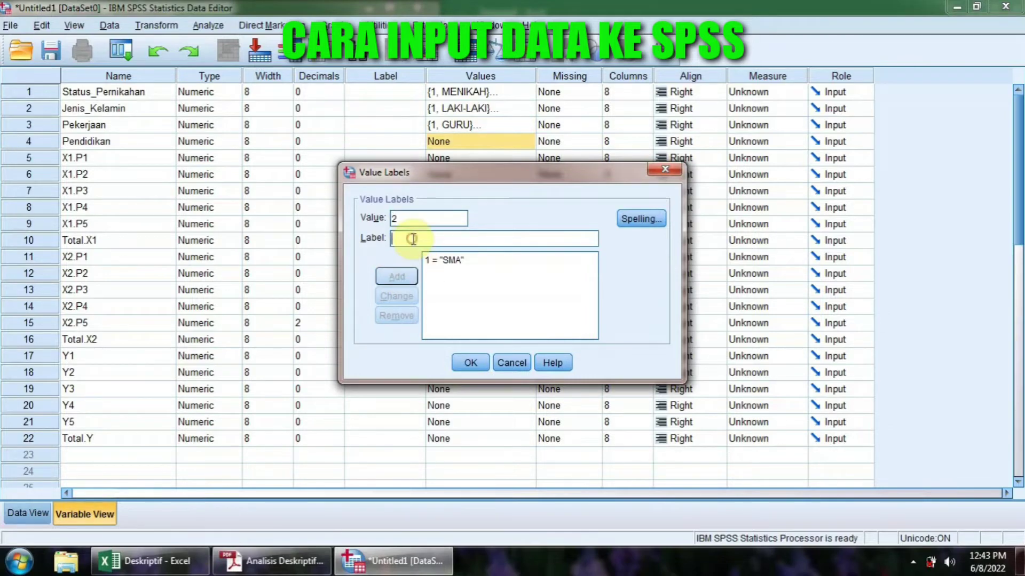
{"action": "type", "text": "S2"}
{"action": "left_click", "coordinate": [414, 276]}
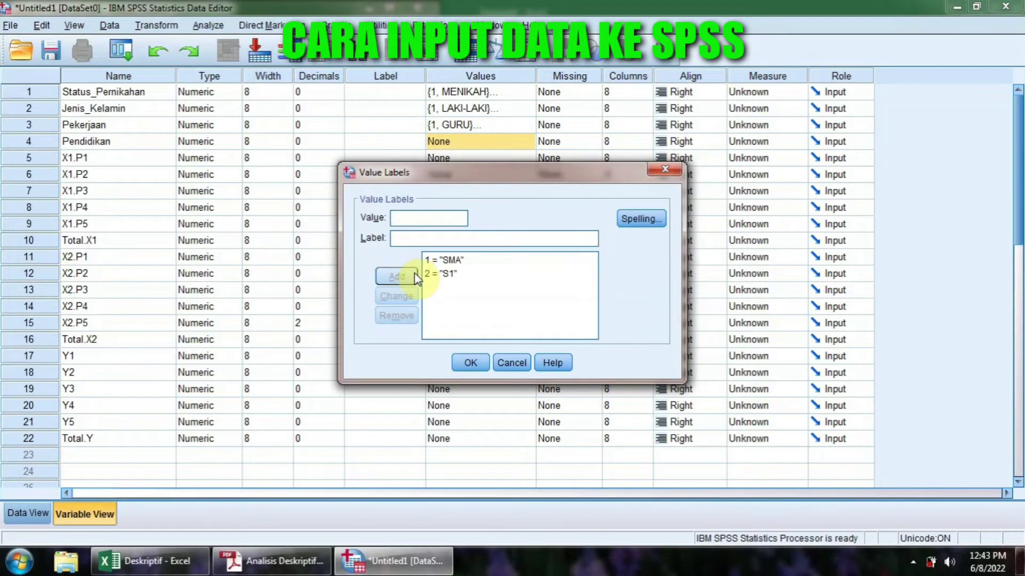
{"action": "type", "text": "S"}
{"action": "left_click", "coordinate": [414, 276]}
{"action": "left_click", "coordinate": [470, 363]}
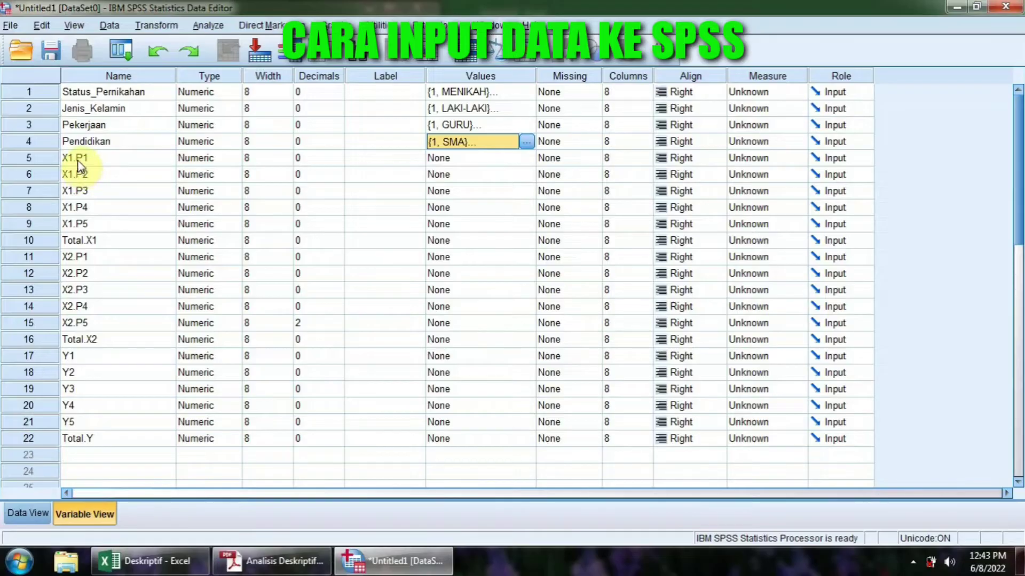
Step: Examine the Analisis Deskriptif answer codes in the PDF and the X1 item columns on Sheet1 in Excel, and return to SPSS
{"action": "left_click", "coordinate": [449, 158]}
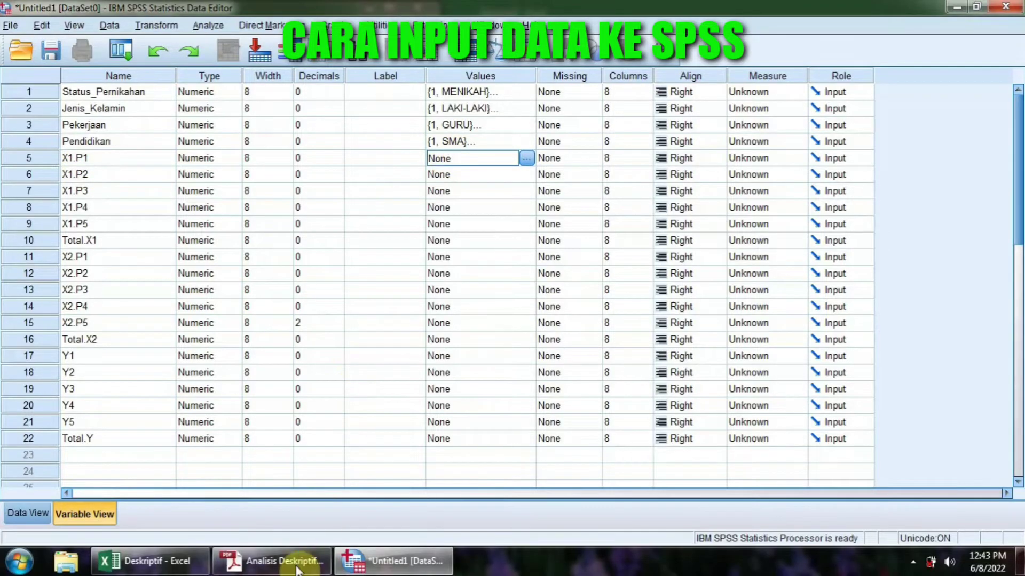
{"action": "left_click", "coordinate": [272, 561]}
{"action": "scroll", "coordinate": [240, 389], "scroll_direction": "down", "scroll_amount": 3}
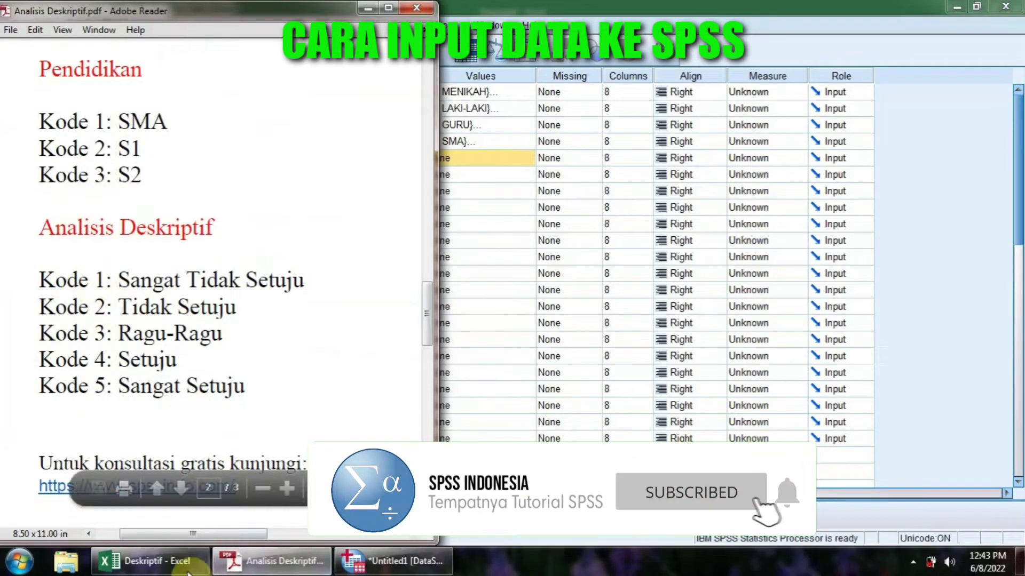
{"action": "left_click", "coordinate": [149, 561]}
{"action": "scroll", "coordinate": [492, 407], "scroll_direction": "down", "scroll_amount": 3}
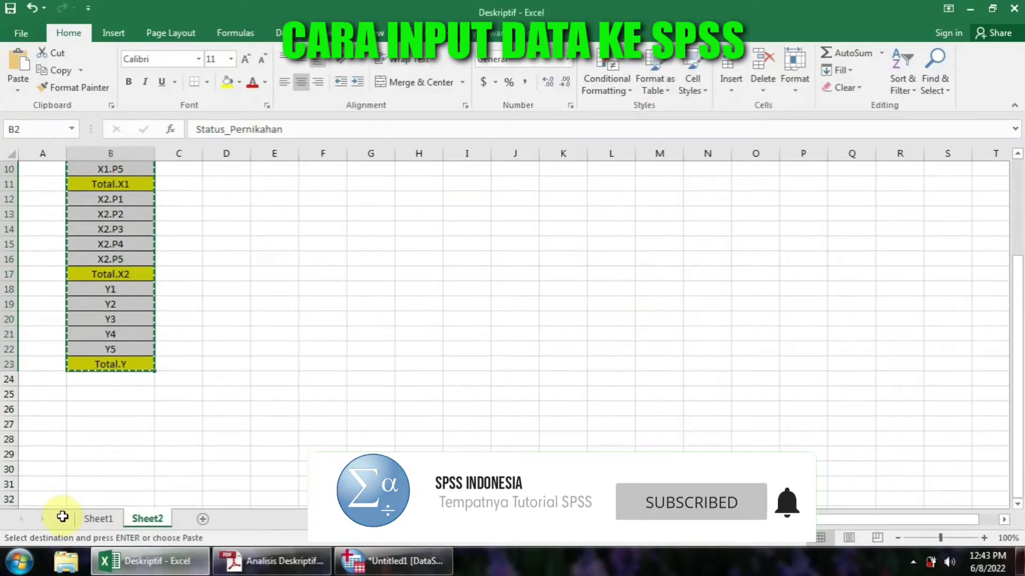
{"action": "left_click", "coordinate": [96, 519]}
{"action": "left_click", "coordinate": [367, 219]}
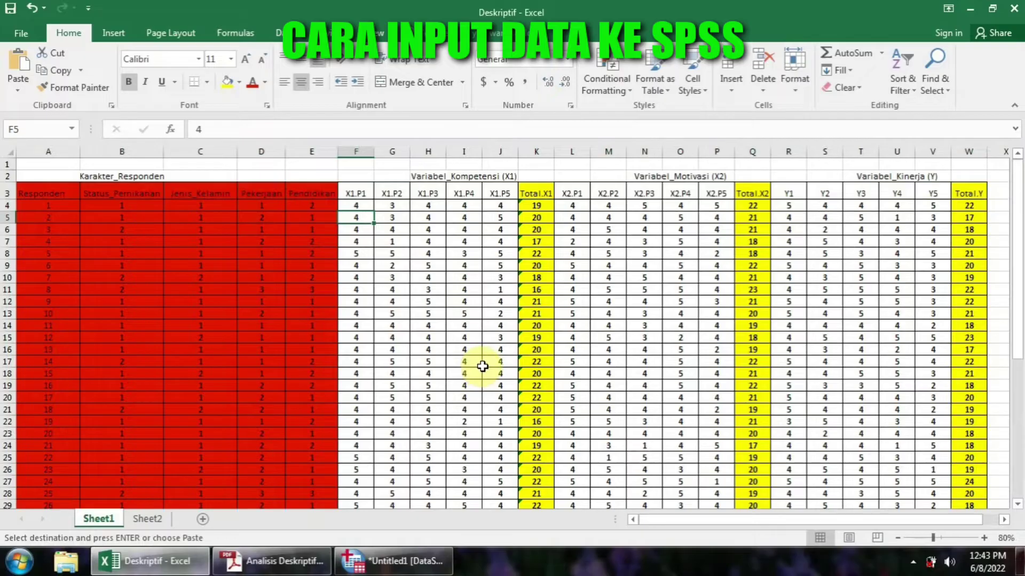
{"action": "left_click", "coordinate": [394, 561]}
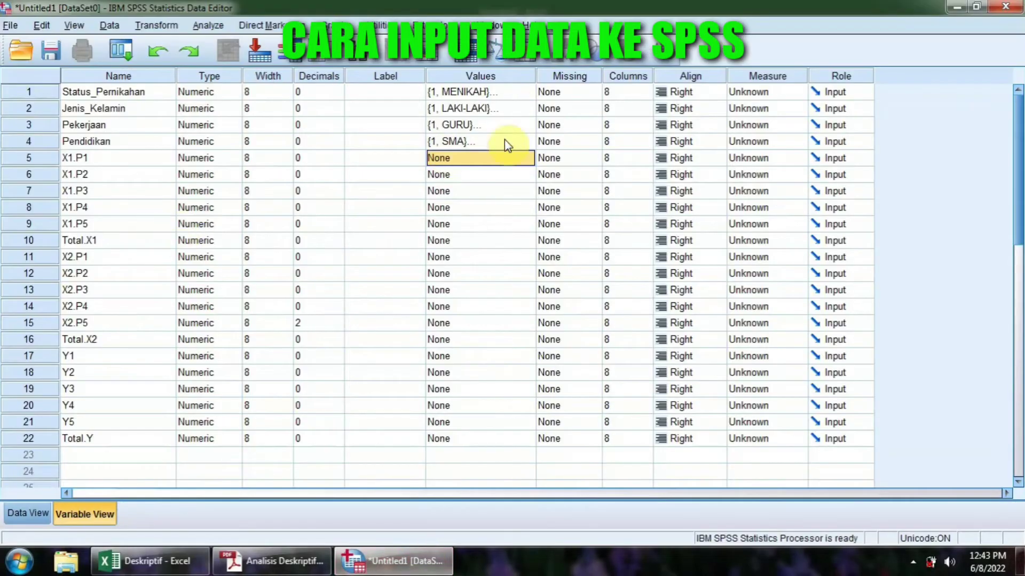
{"action": "left_click", "coordinate": [272, 561]}
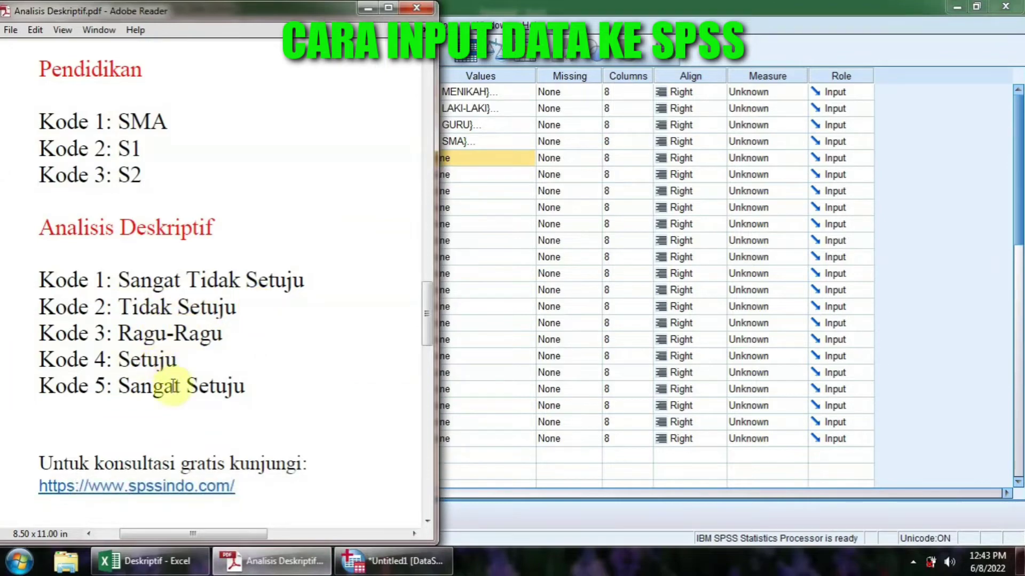
{"action": "left_click", "coordinate": [368, 561]}
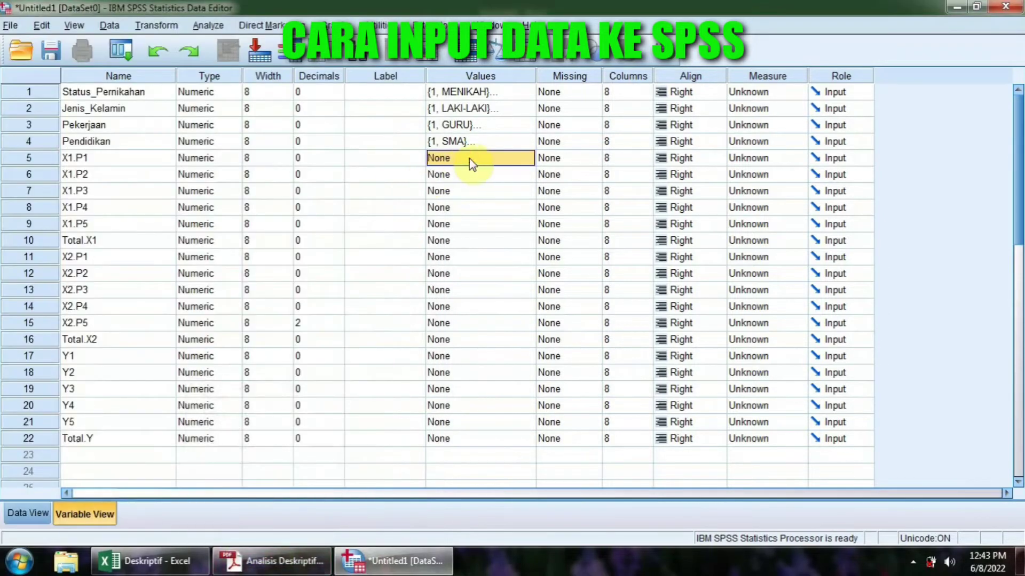
Step: Add the value label 1 = SANGAT TIDAK SETUJU to the X1.P1 variable
{"action": "left_click", "coordinate": [470, 157]}
{"action": "left_click", "coordinate": [528, 158]}
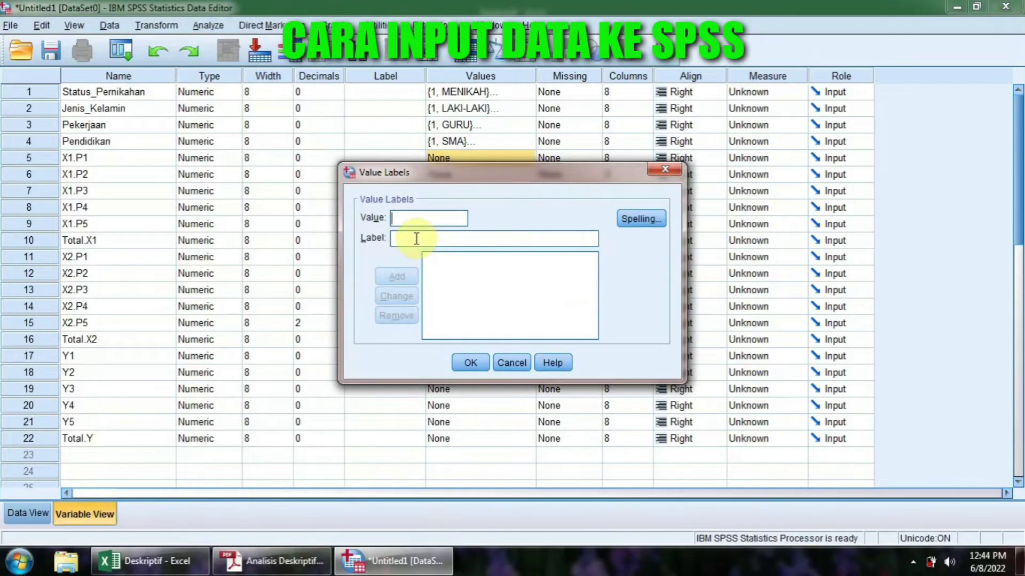
{"action": "type", "text": "1"}
{"action": "left_click", "coordinate": [409, 238]}
{"action": "type", "text": "SANGAT TIDAK SETUJU"}
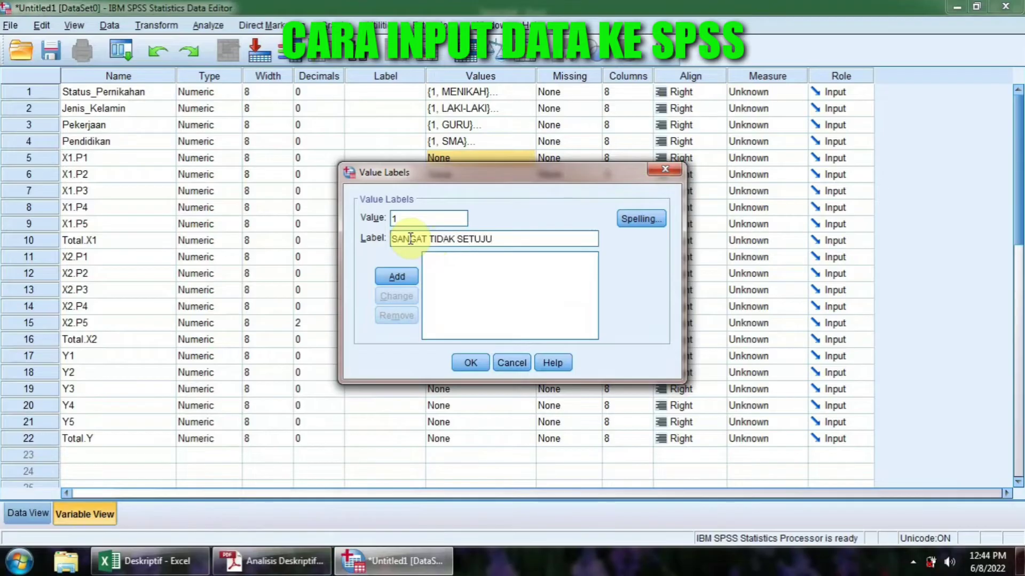
{"action": "left_click", "coordinate": [403, 279]}
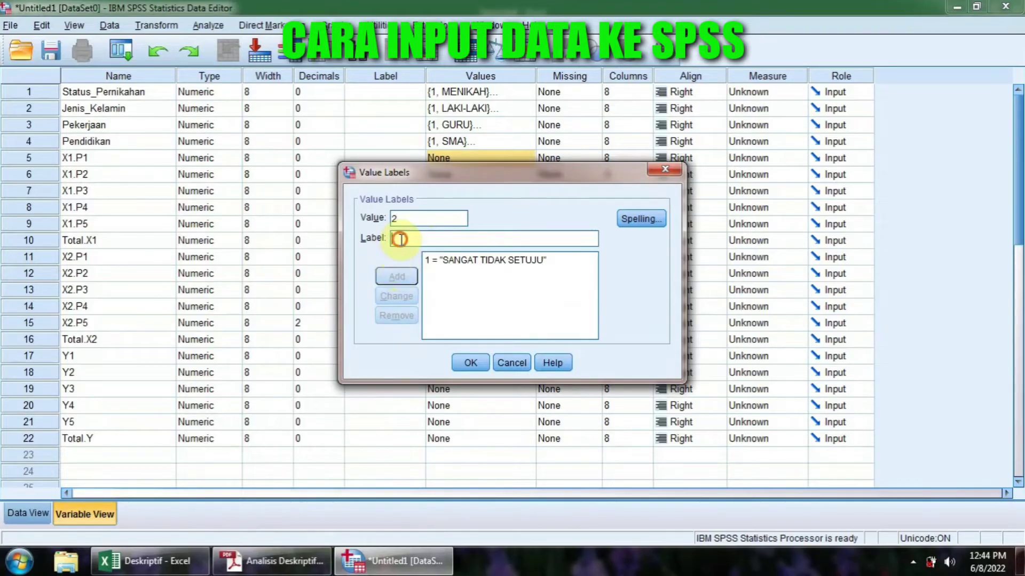
Step: Add the labels 2 = TIDAK SETUJU and 3 = RAGU-RAGU to X1.P1
{"action": "type", "text": "TIDAK SETUJU"}
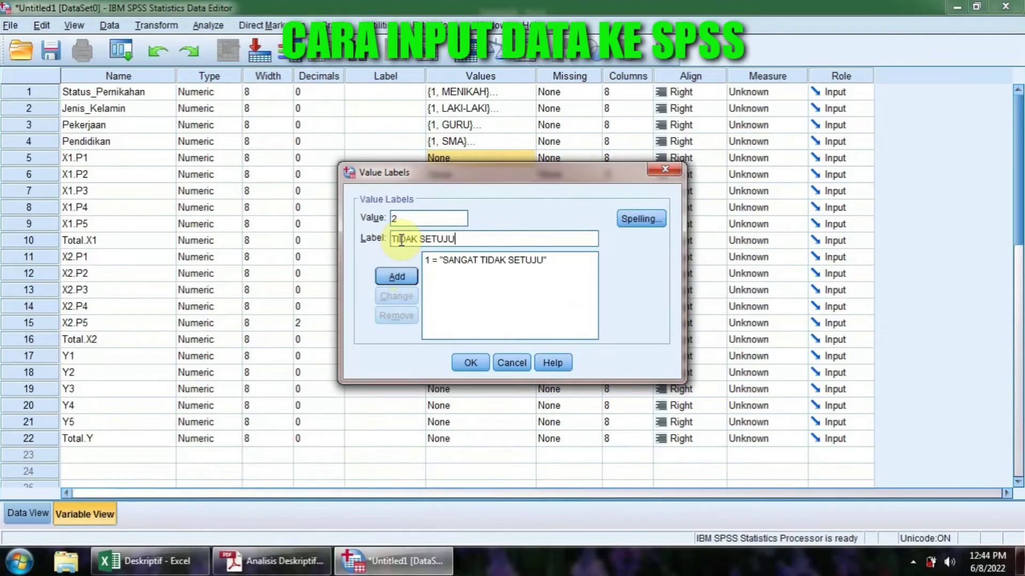
{"action": "left_click", "coordinate": [401, 276]}
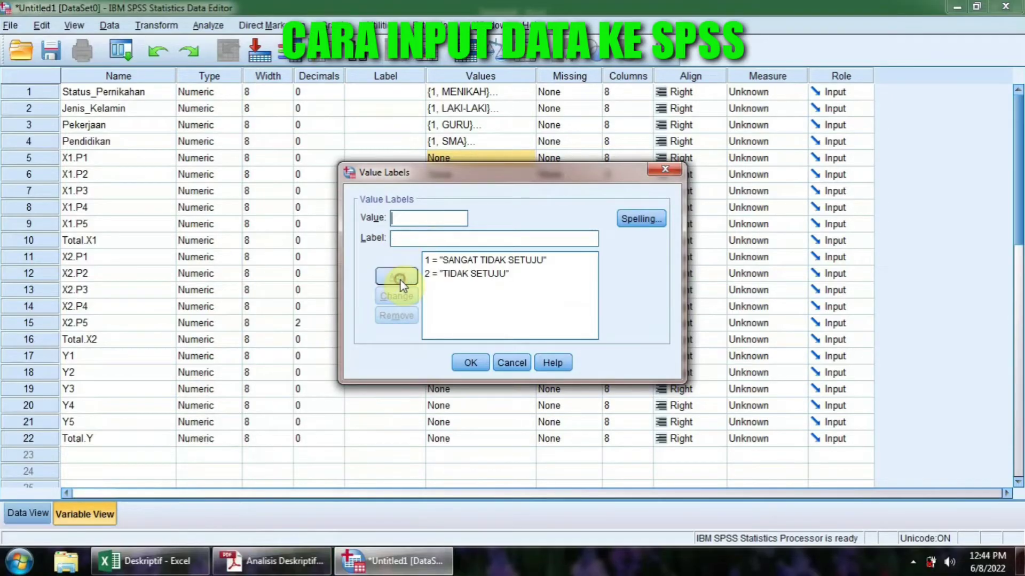
{"action": "left_click", "coordinate": [410, 238]}
{"action": "type", "text": "RAGU"}
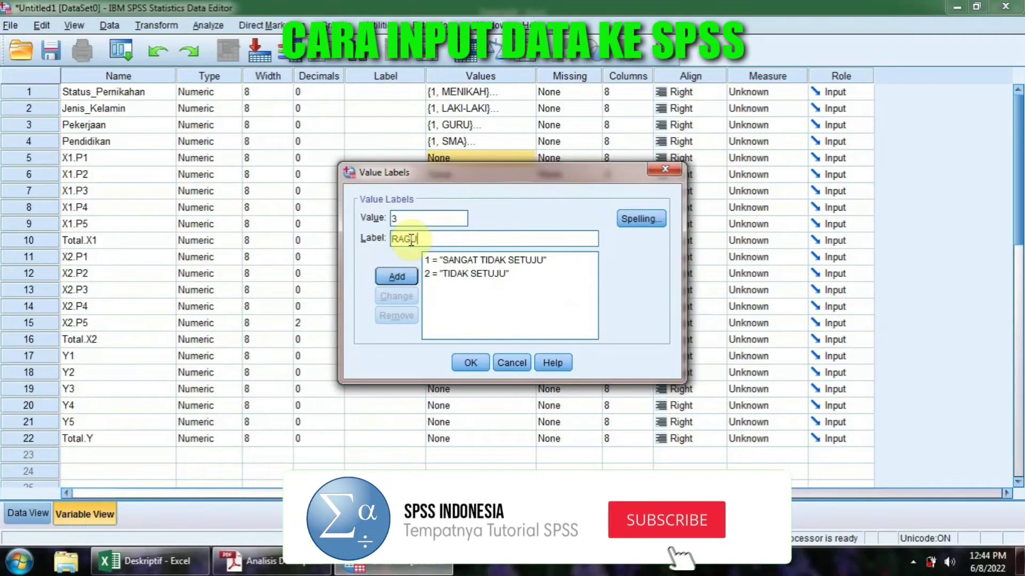
{"action": "type", "text": "-RAGU"}
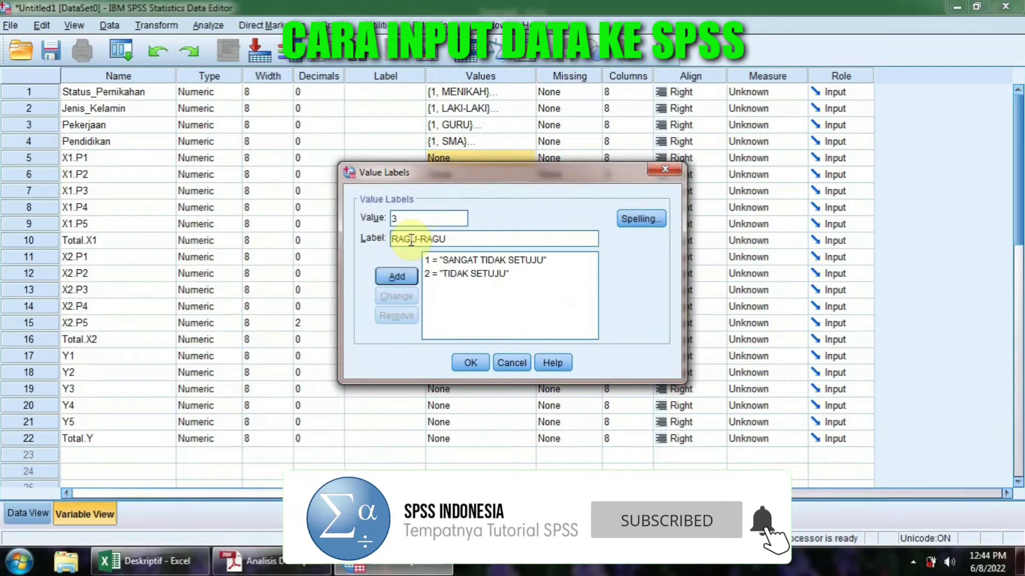
{"action": "left_click", "coordinate": [398, 276]}
Step: Add the labels 4 = SETUJU and 5 = SANGAT SETUJU to X1.P1 and apply its value labels
{"action": "type", "text": "4"}
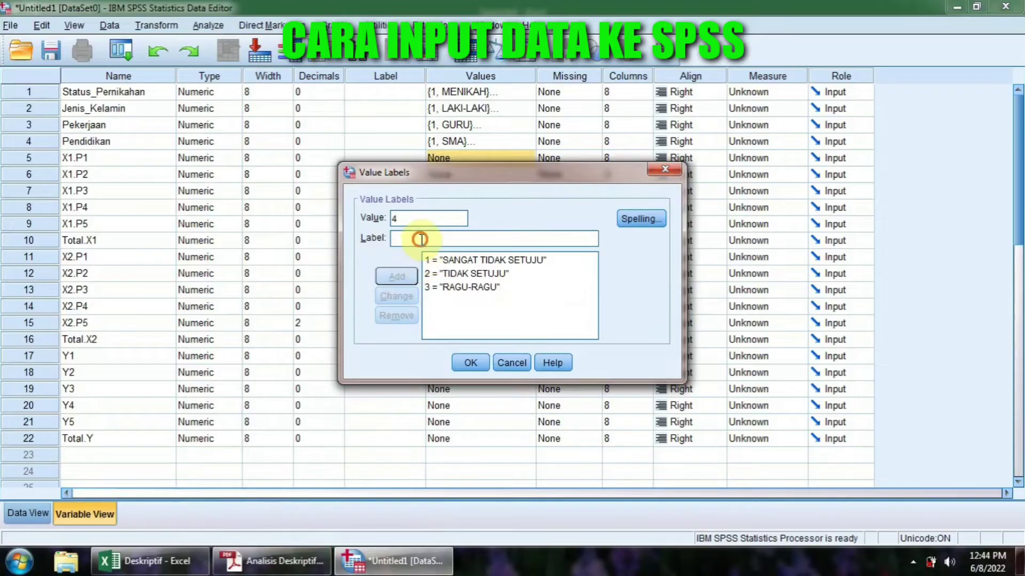
{"action": "type", "text": "SETUJU"}
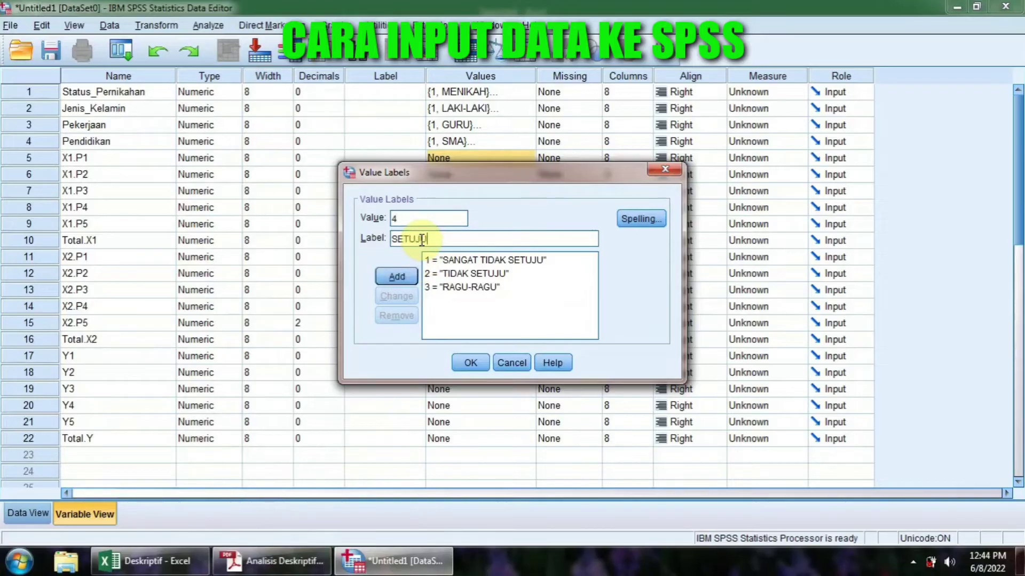
{"action": "left_click", "coordinate": [396, 277]}
{"action": "type", "text": "5"}
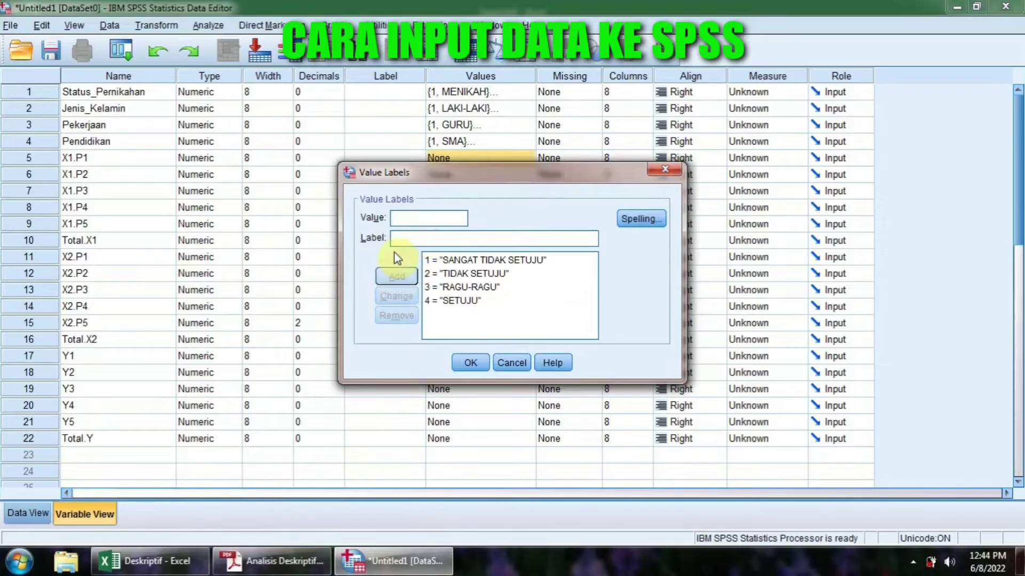
{"action": "left_click", "coordinate": [395, 237]}
{"action": "type", "text": "SANGAT SETUJU"}
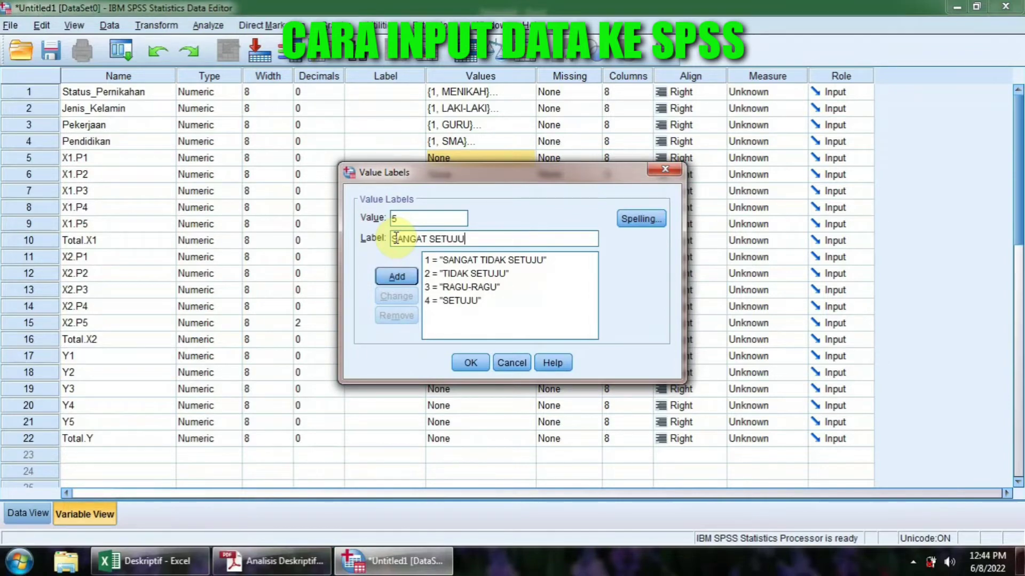
{"action": "left_click", "coordinate": [405, 272]}
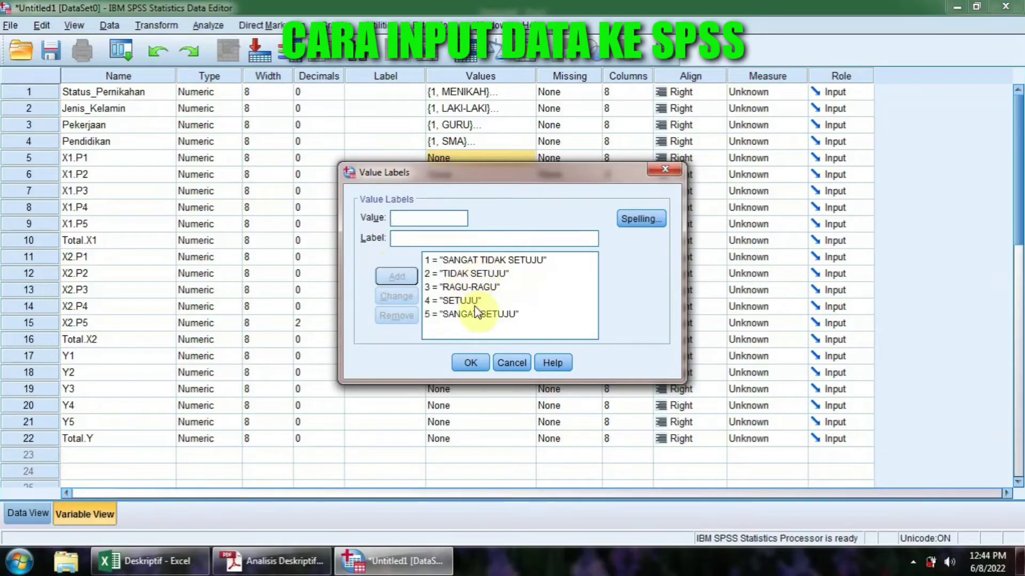
{"action": "left_click", "coordinate": [469, 363]}
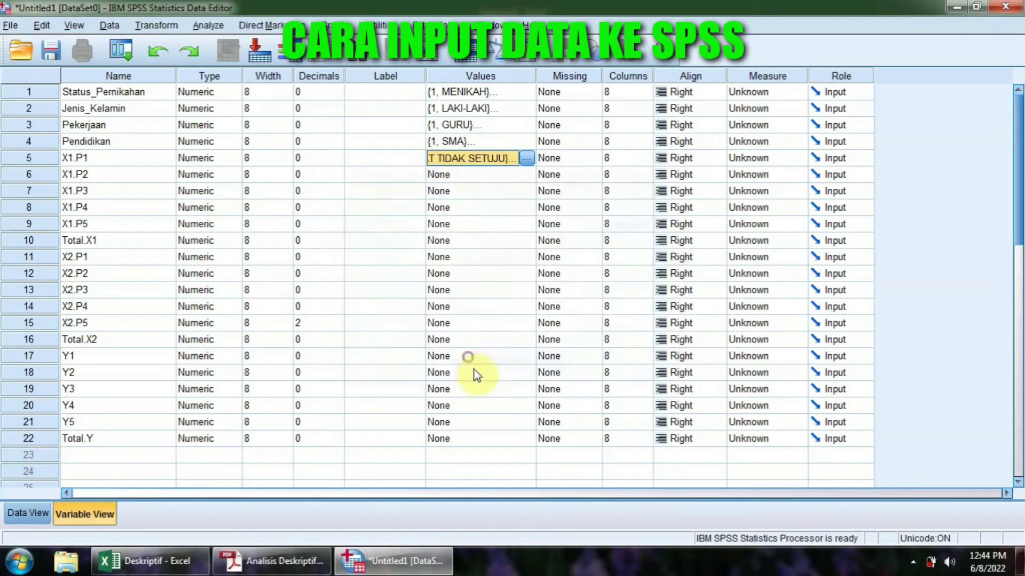
Step: Copy the value labels of X1.P1 and paste them onto X1.P2 through X1.P5
{"action": "right_click", "coordinate": [468, 168]}
{"action": "left_click", "coordinate": [473, 171]}
{"action": "left_click_drag", "start_coordinate": [459, 176], "coordinate": [462, 222]}
{"action": "right_click", "coordinate": [461, 223]}
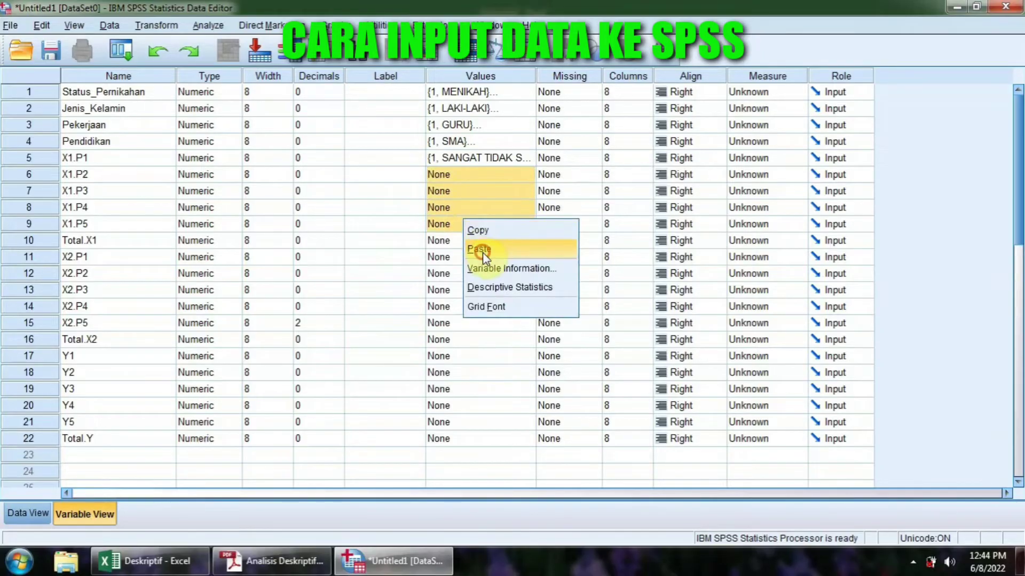
{"action": "left_click", "coordinate": [483, 250]}
Step: Paste the copied value labels onto X2.P1 through X2.P5
{"action": "left_click_drag", "start_coordinate": [435, 258], "coordinate": [458, 321]}
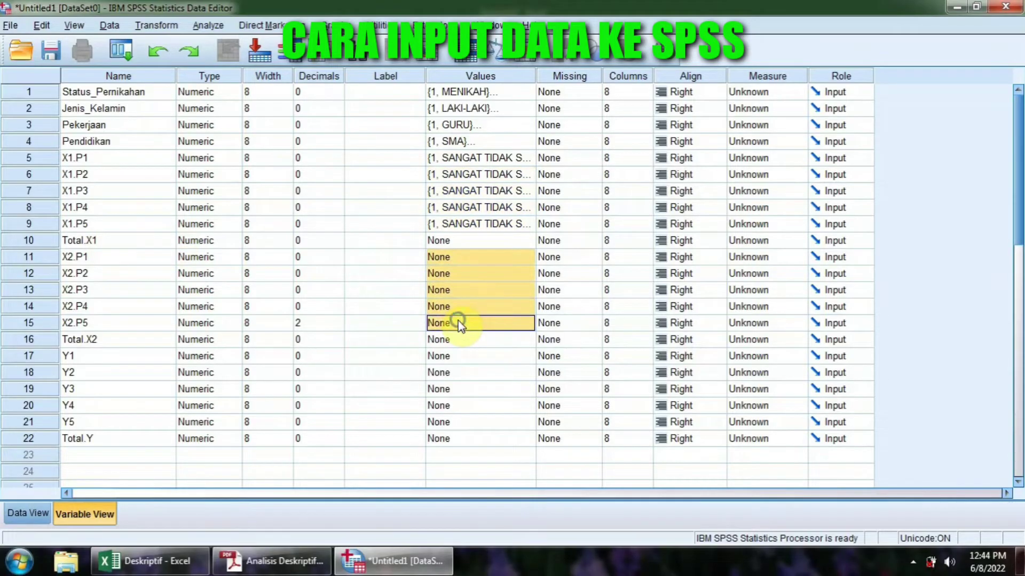
{"action": "right_click", "coordinate": [458, 321]}
{"action": "left_click", "coordinate": [491, 350]}
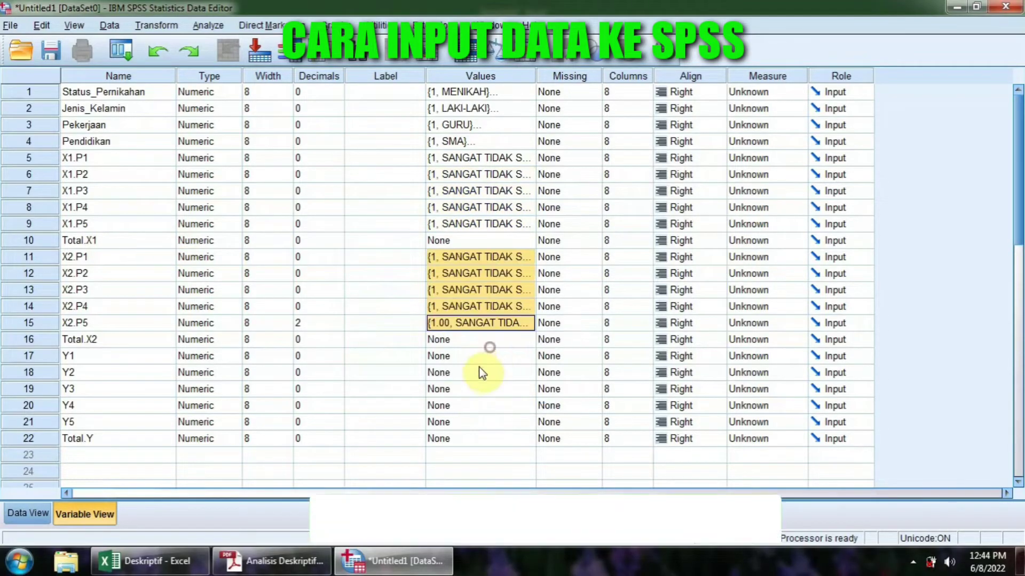
Step: Set the number of decimals of the X2.P5 variable to 0
{"action": "left_click", "coordinate": [321, 328]}
{"action": "double_click", "coordinate": [338, 327]}
{"action": "left_click", "coordinate": [452, 344]}
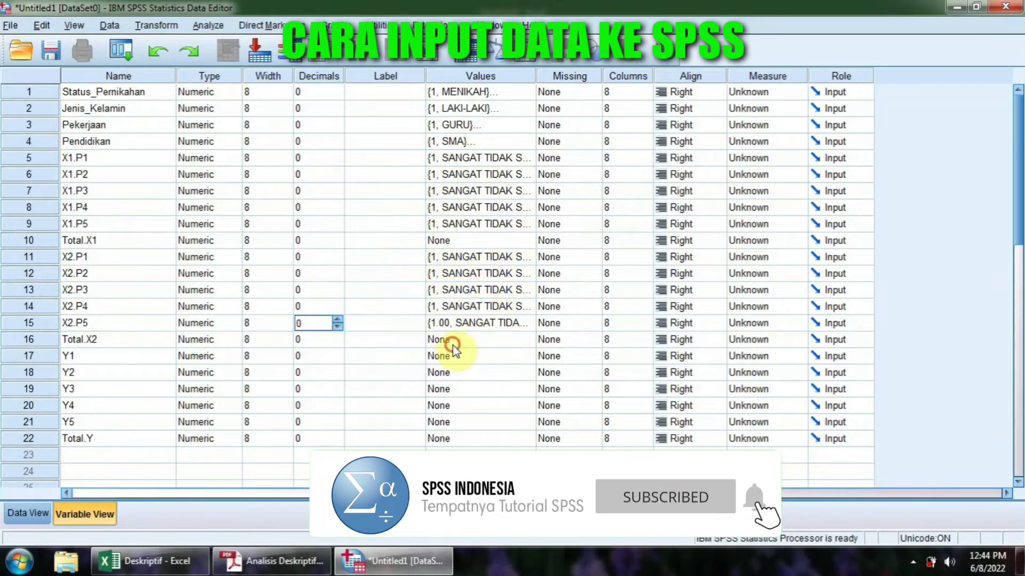
Step: Paste the copied value labels onto Y1 through Y5 and clear the selection
{"action": "left_click_drag", "start_coordinate": [448, 359], "coordinate": [440, 427]}
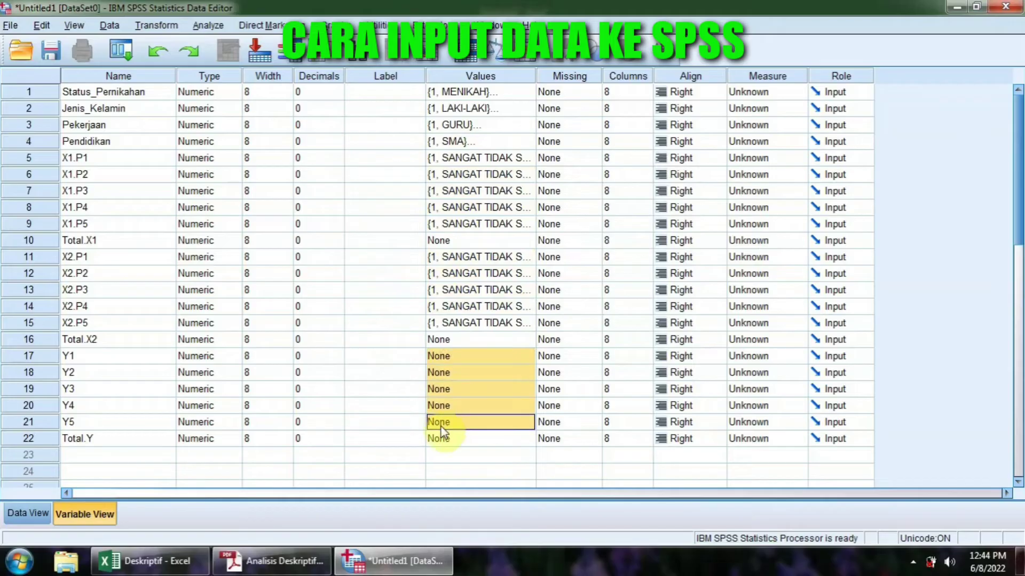
{"action": "right_click", "coordinate": [445, 424]}
{"action": "left_click", "coordinate": [470, 453]}
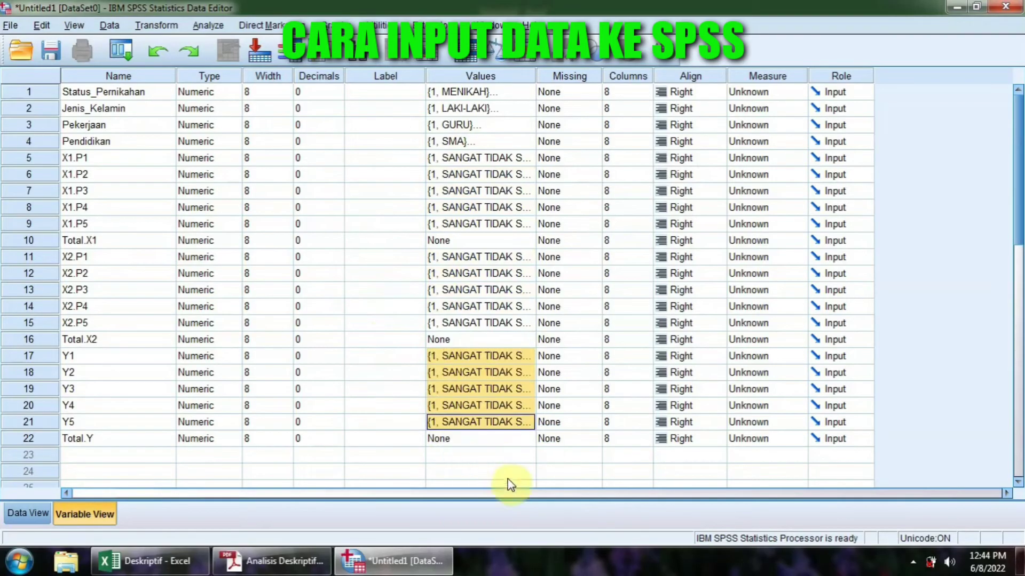
{"action": "left_click", "coordinate": [497, 481]}
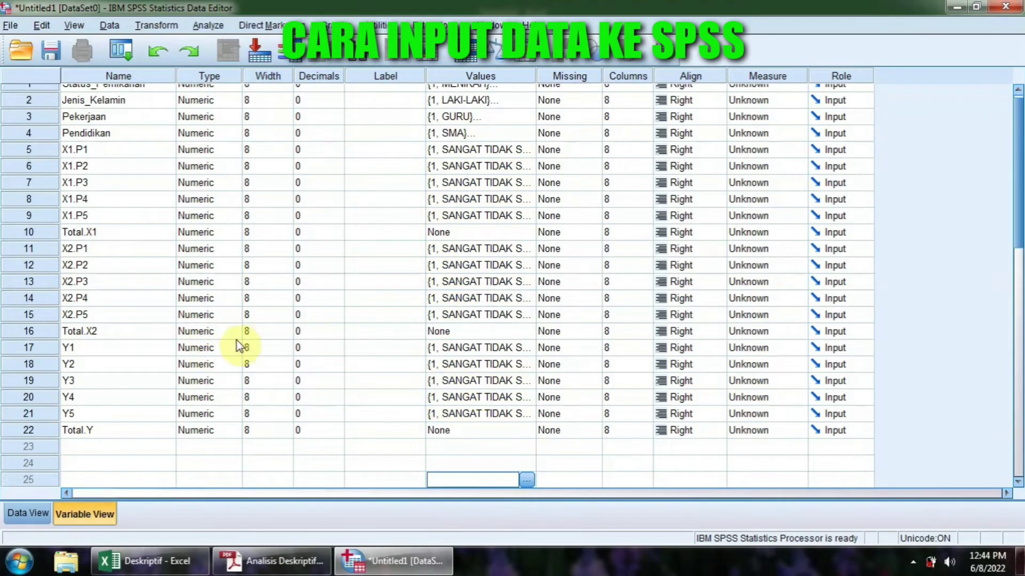
{"action": "scroll", "coordinate": [507, 343], "scroll_direction": "up", "scroll_amount": 1}
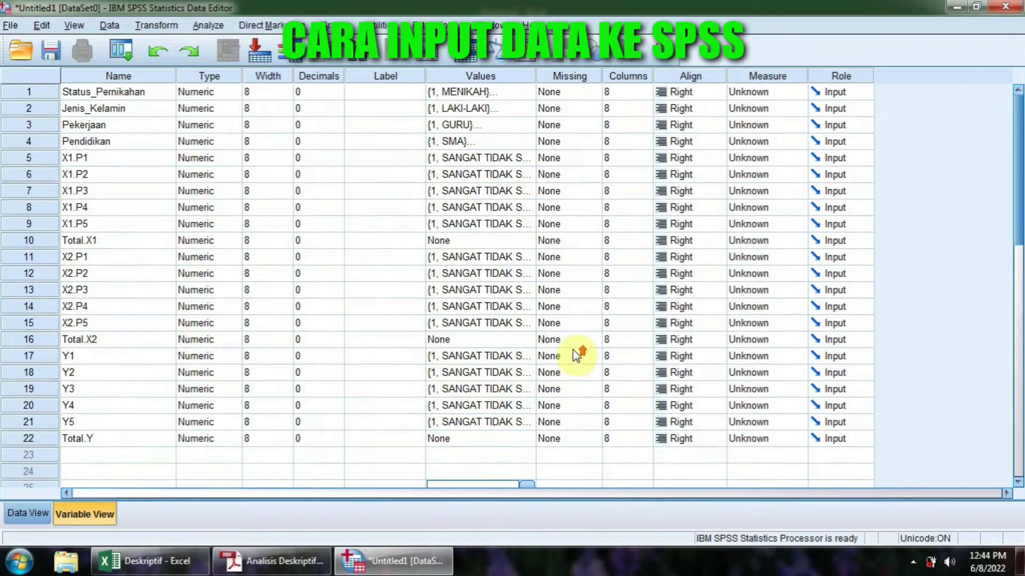
Step: Set the measurement level of Status_Pernikahan, Jenis_Kelamin, Pekerjaan and Pendidikan to Nominal
{"action": "left_click", "coordinate": [746, 97]}
{"action": "left_click", "coordinate": [760, 136]}
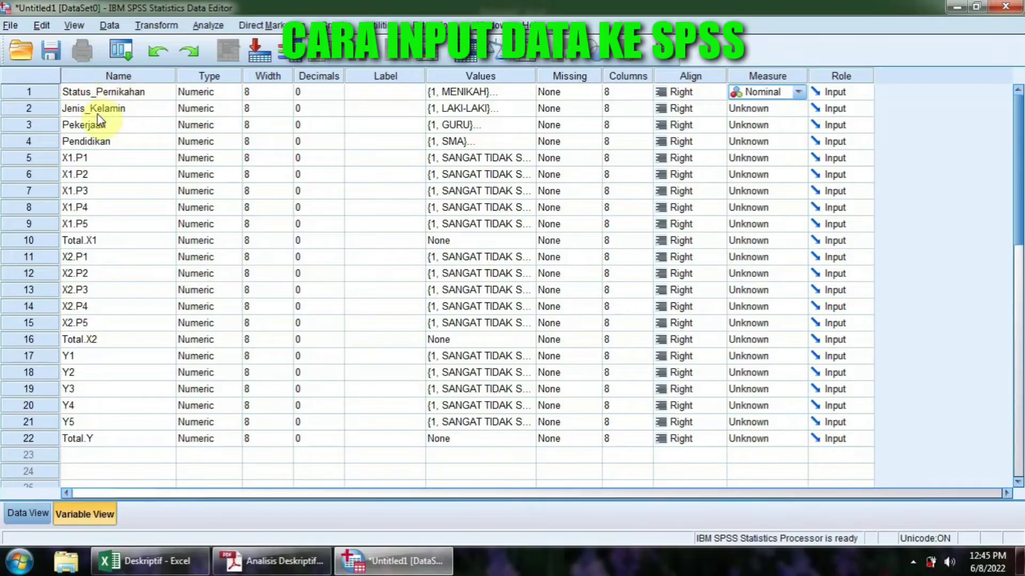
{"action": "left_click", "coordinate": [753, 110]}
{"action": "left_click", "coordinate": [752, 110]}
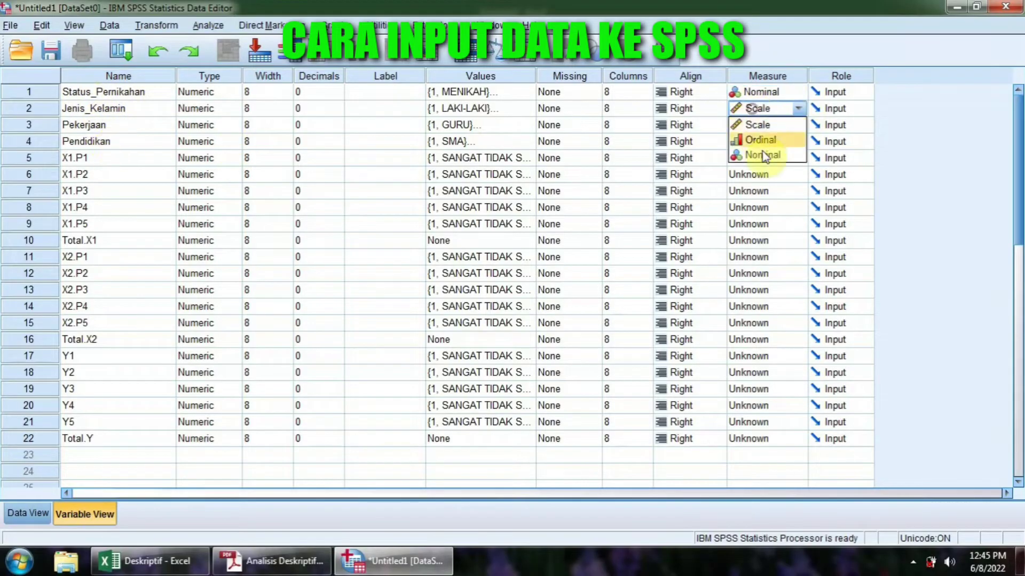
{"action": "left_click", "coordinate": [757, 152]}
{"action": "left_click", "coordinate": [756, 128]}
{"action": "left_click", "coordinate": [756, 128]}
{"action": "left_click", "coordinate": [757, 171]}
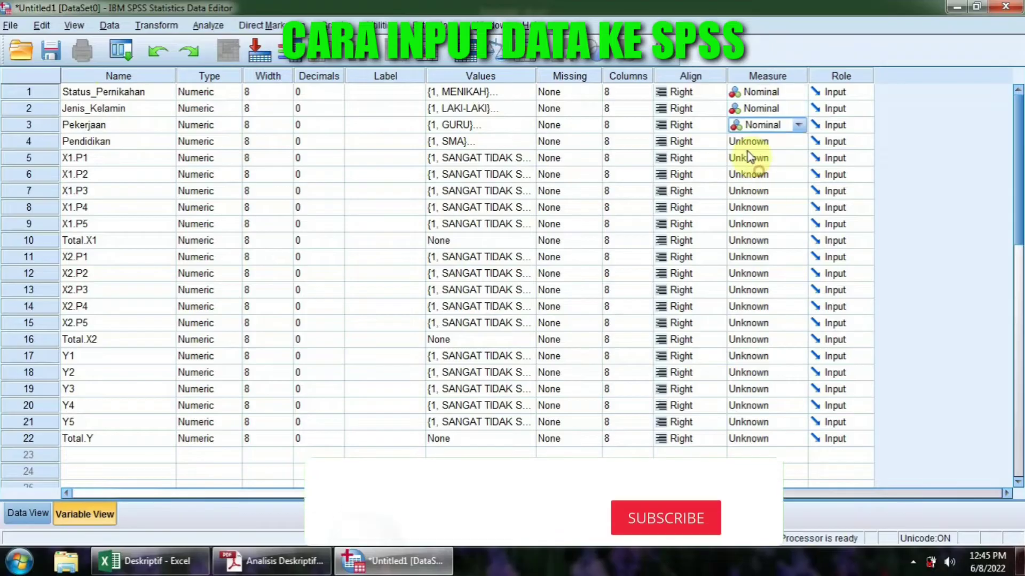
{"action": "left_click", "coordinate": [752, 142]}
{"action": "left_click", "coordinate": [752, 142]}
{"action": "left_click", "coordinate": [763, 187]}
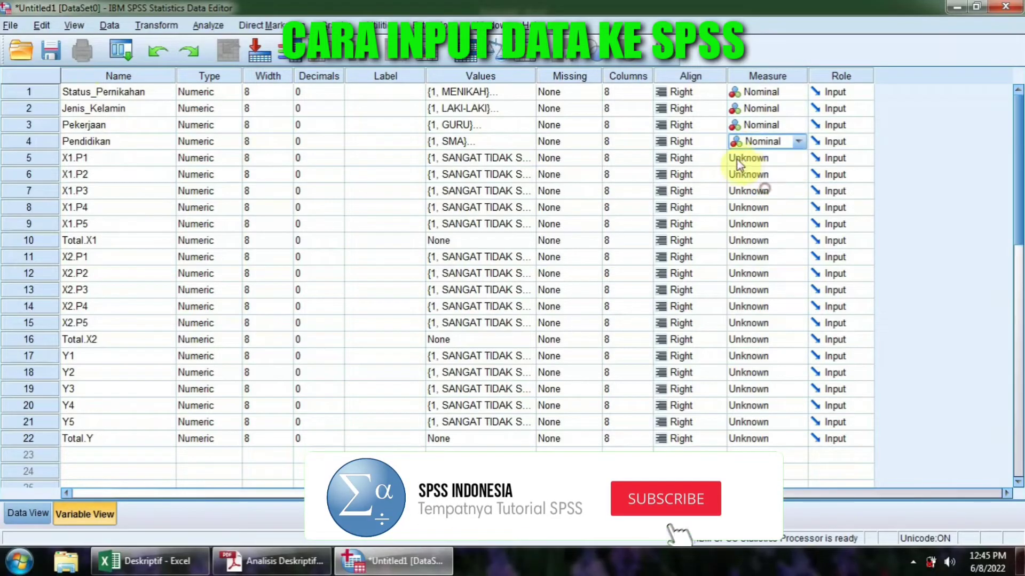
Step: Set the measurement level of X1.P1 through X1.P5 to Scale
{"action": "left_click", "coordinate": [752, 159]}
{"action": "left_click", "coordinate": [752, 159]}
{"action": "left_click", "coordinate": [757, 174]}
{"action": "double_click", "coordinate": [760, 173]}
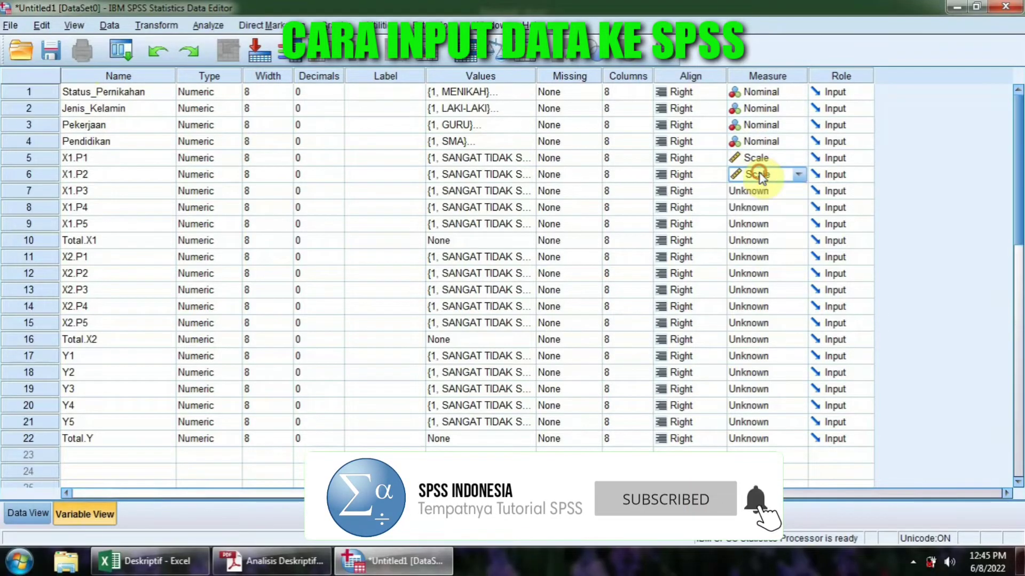
{"action": "left_click", "coordinate": [757, 191]}
{"action": "double_click", "coordinate": [758, 190]}
{"action": "left_click", "coordinate": [763, 208]}
{"action": "double_click", "coordinate": [763, 207]}
{"action": "left_click", "coordinate": [763, 206]}
{"action": "left_click", "coordinate": [764, 225]}
{"action": "left_click", "coordinate": [765, 224]}
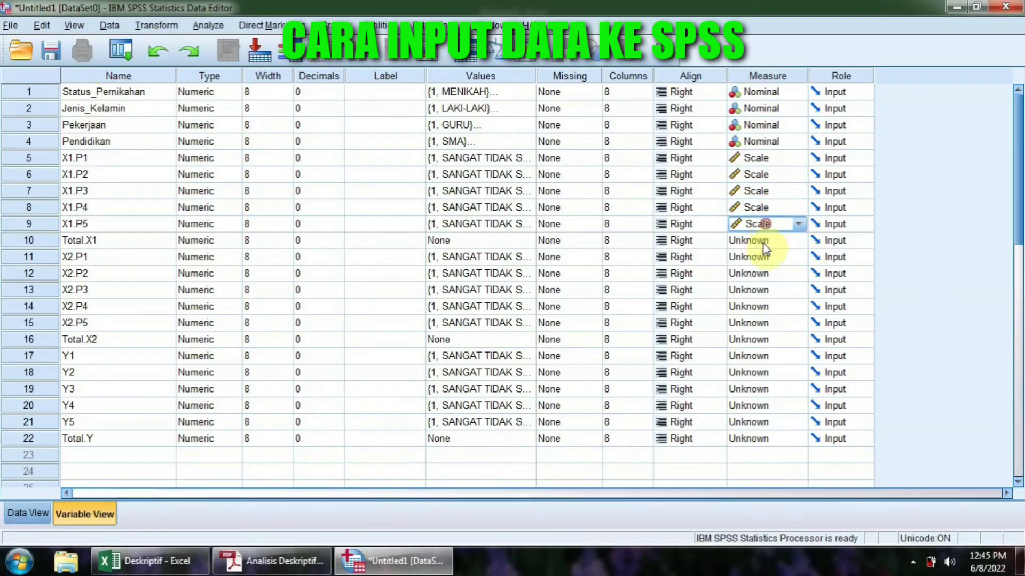
Step: Set the measurement level of Total.X1 and X2.P1 through X2.P5 to Scale
{"action": "double_click", "coordinate": [765, 242]}
{"action": "double_click", "coordinate": [759, 262]}
{"action": "double_click", "coordinate": [760, 275]}
{"action": "double_click", "coordinate": [758, 291]}
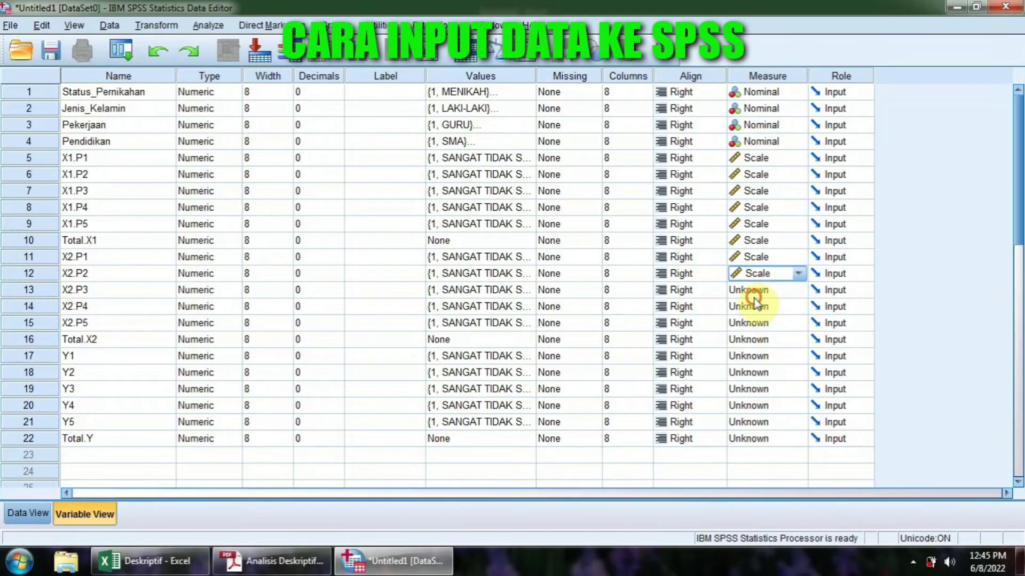
{"action": "double_click", "coordinate": [757, 307]}
{"action": "left_click", "coordinate": [758, 322]}
{"action": "double_click", "coordinate": [756, 323]}
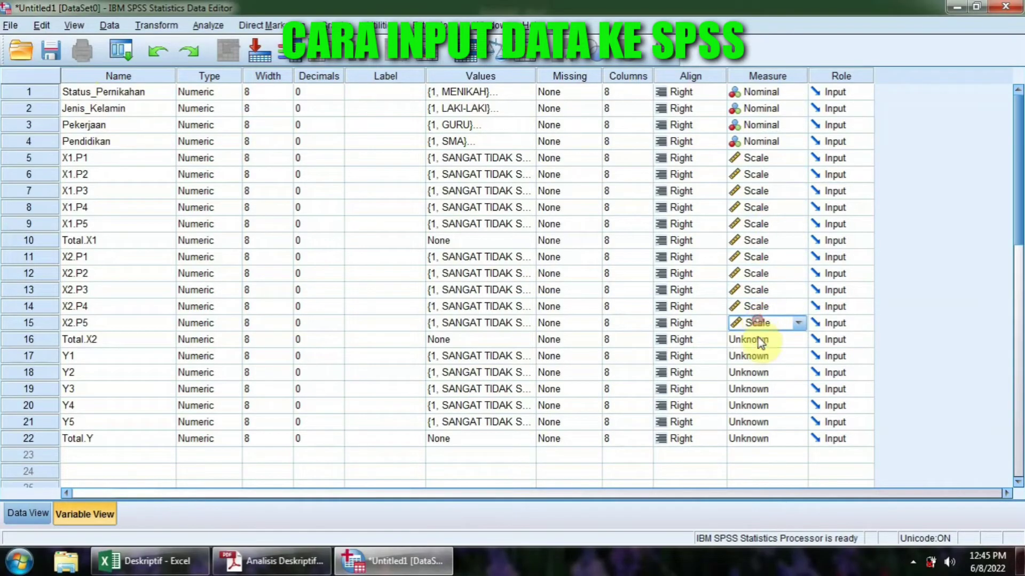
Step: Set the measurement level of Total.X2, Y1 through Y5 and Total.Y to Scale
{"action": "double_click", "coordinate": [763, 341]}
{"action": "double_click", "coordinate": [757, 358]}
{"action": "double_click", "coordinate": [756, 374]}
{"action": "double_click", "coordinate": [757, 385]}
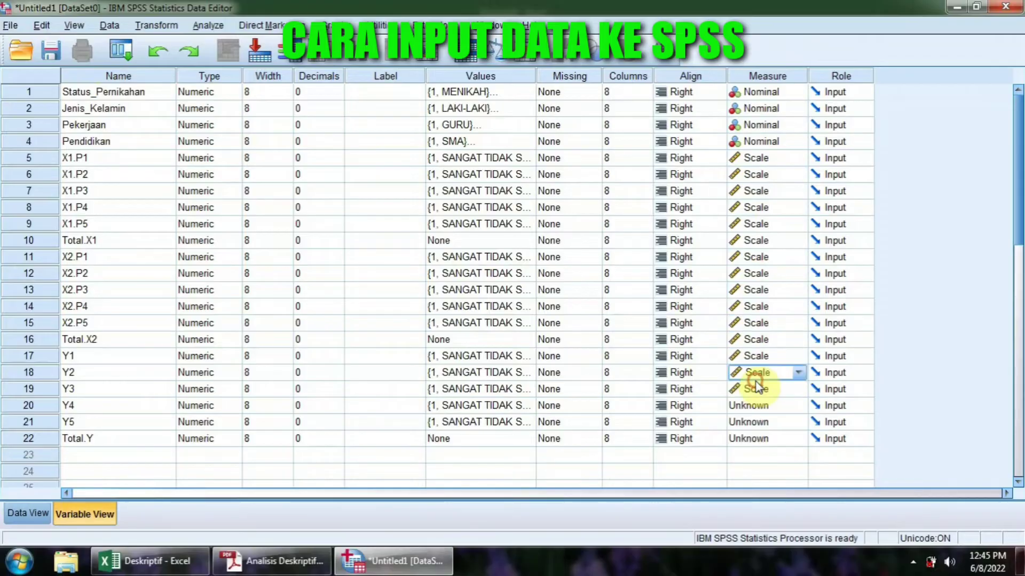
{"action": "double_click", "coordinate": [761, 405]}
{"action": "double_click", "coordinate": [763, 421]}
{"action": "double_click", "coordinate": [758, 438]}
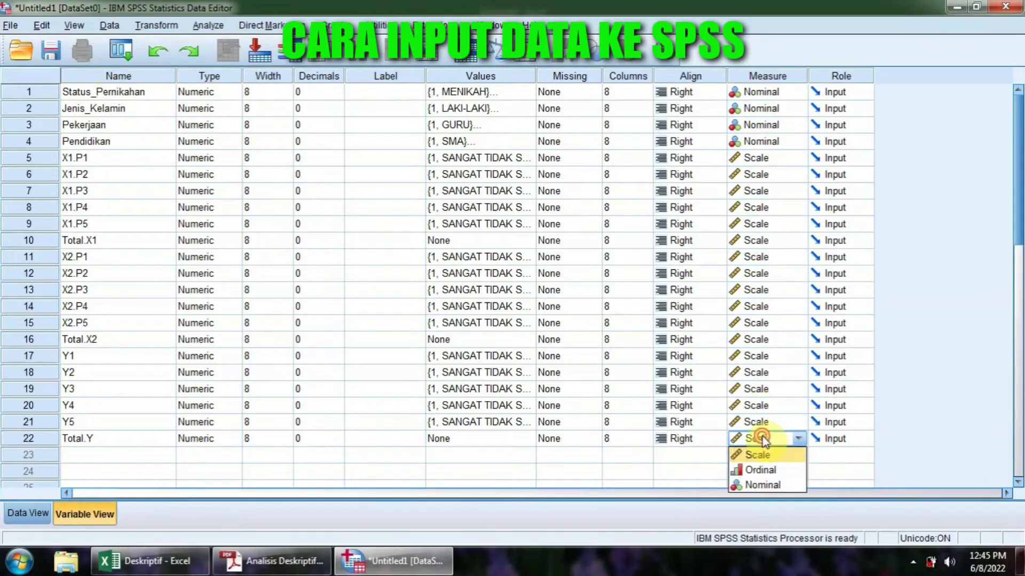
{"action": "left_click", "coordinate": [755, 454]}
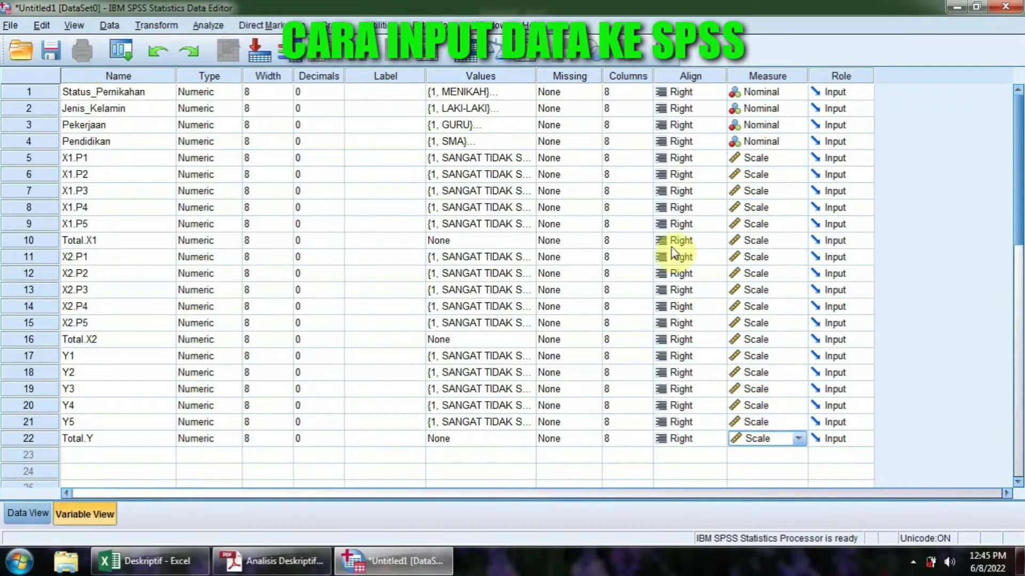
Step: Display the empty SPSS data sheet, switch to the Deskriptif workbook in Excel and copy the response data in B4:W49
{"action": "left_click", "coordinate": [29, 511]}
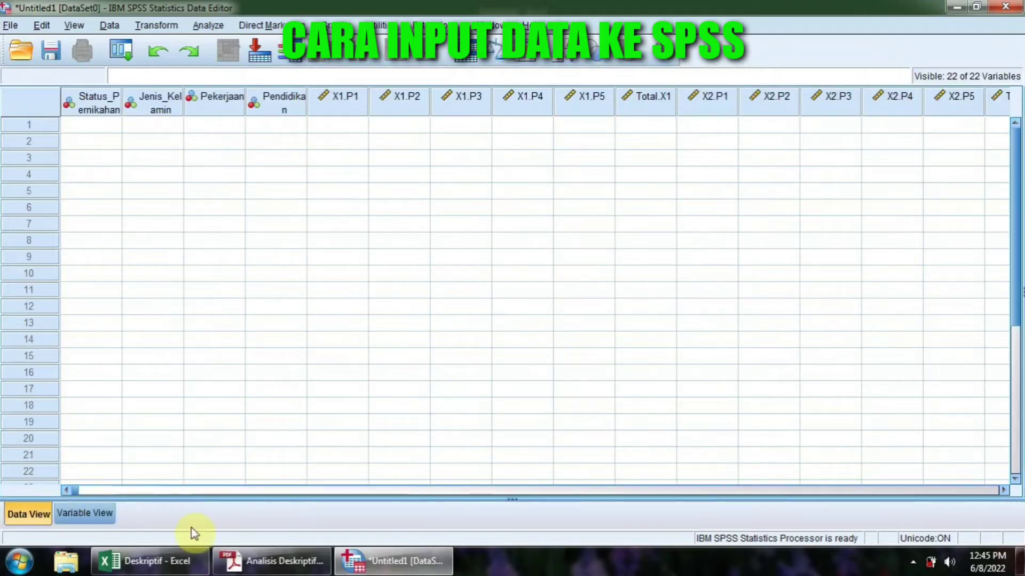
{"action": "left_click", "coordinate": [150, 561]}
{"action": "left_click", "coordinate": [199, 228]}
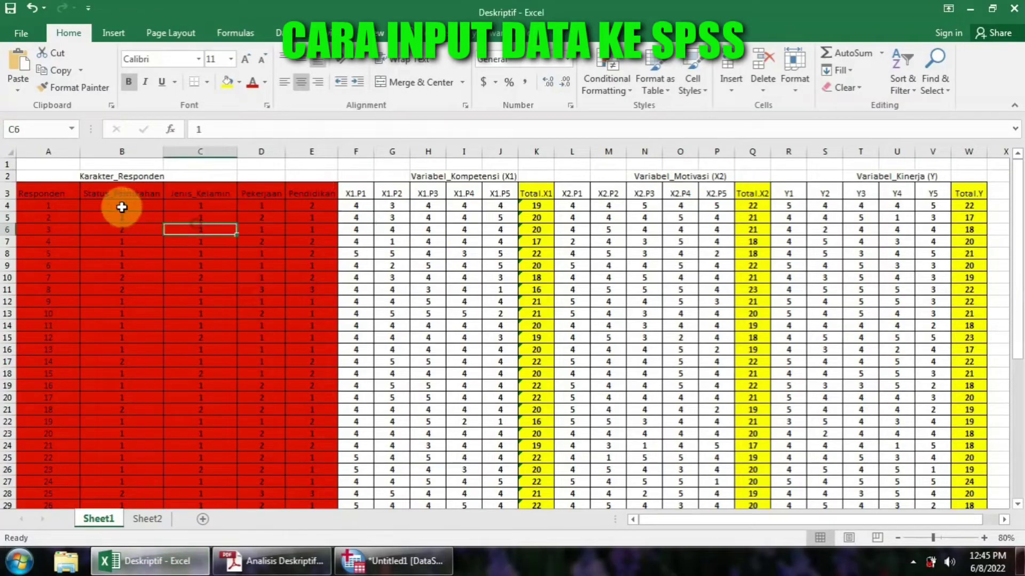
{"action": "left_click_drag", "start_coordinate": [122, 207], "coordinate": [960, 484]}
{"action": "right_click", "coordinate": [879, 383]}
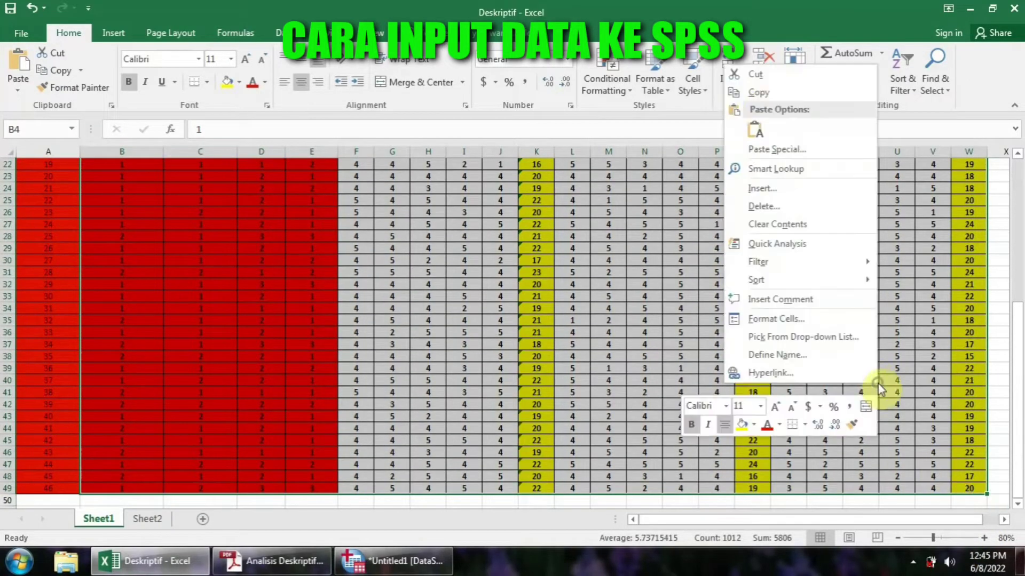
{"action": "left_click", "coordinate": [756, 92]}
{"action": "scroll", "coordinate": [681, 450], "scroll_direction": "up", "scroll_amount": 7}
Step: Switch back to SPSS and paste the copied responses into the data sheet, starting at row 1 of Status_Pernikahan
{"action": "left_click", "coordinate": [394, 561]}
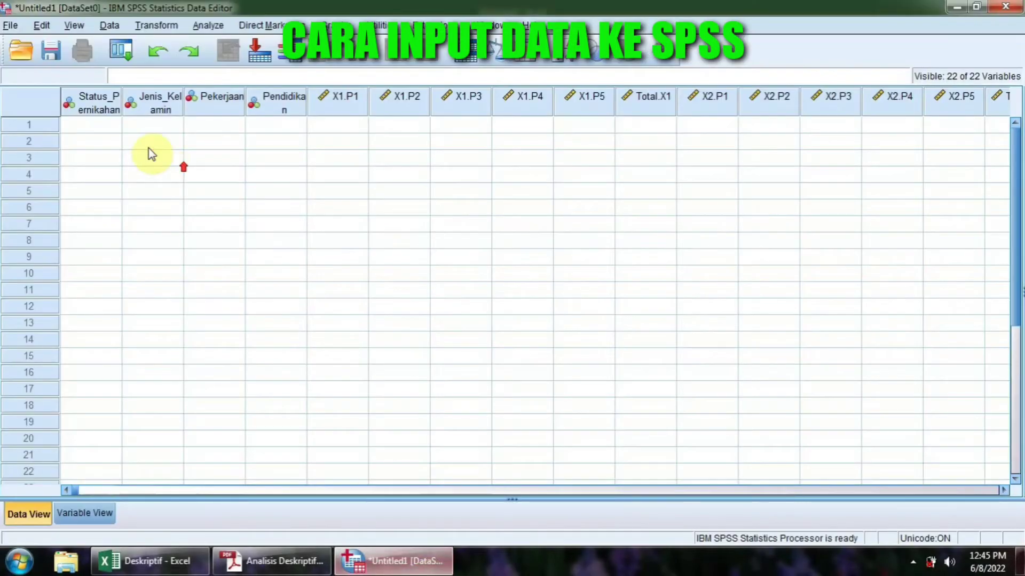
{"action": "left_click", "coordinate": [81, 128]}
{"action": "right_click", "coordinate": [81, 128]}
{"action": "left_click", "coordinate": [110, 177]}
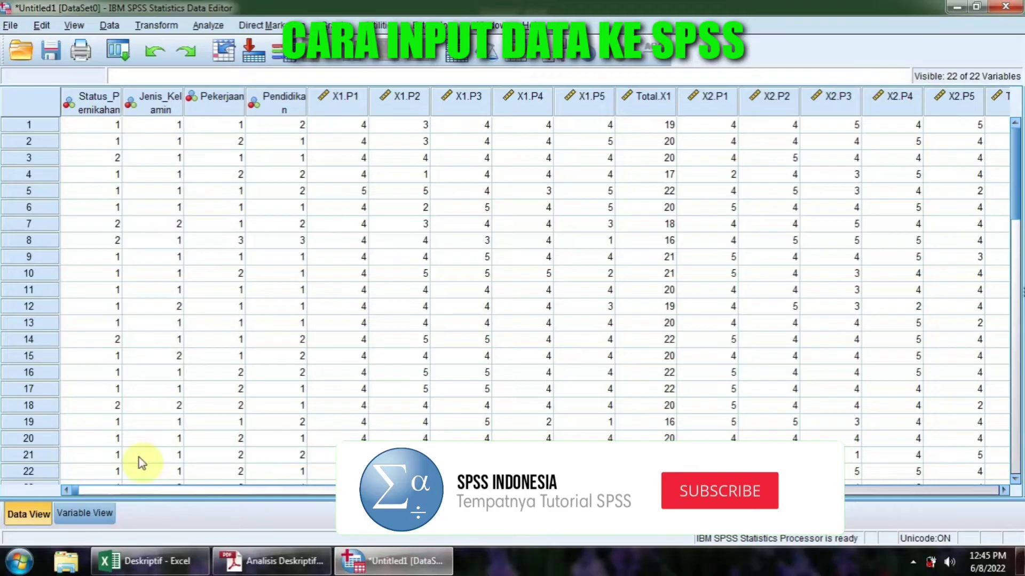
{"action": "left_click", "coordinate": [1004, 491]}
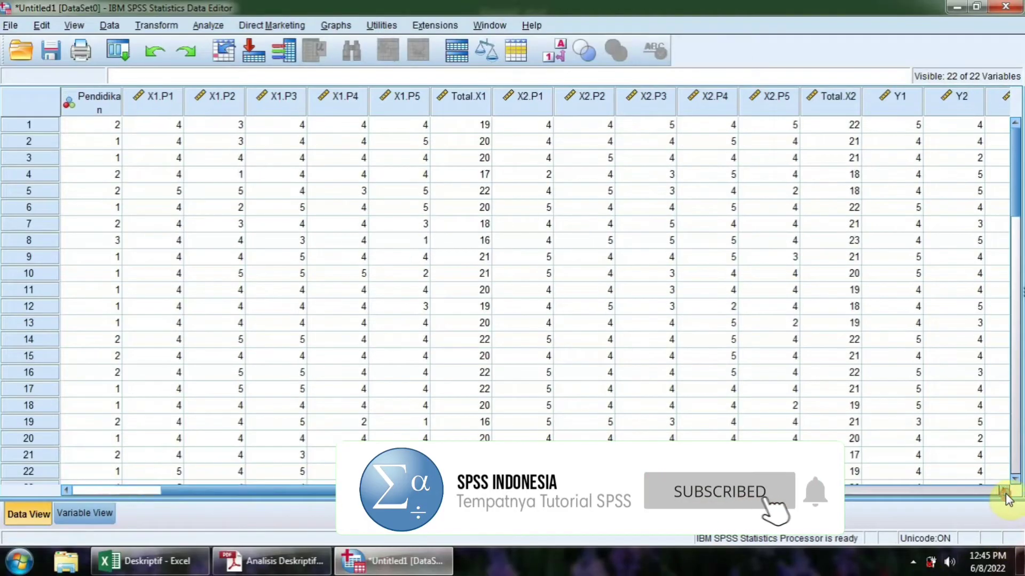
{"action": "left_click", "coordinate": [1004, 491]}
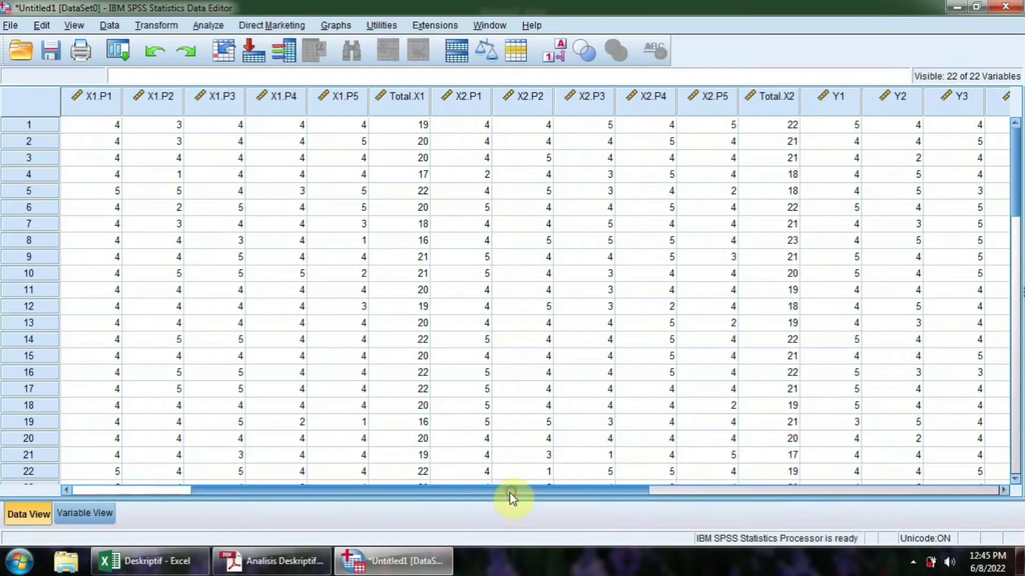
{"action": "left_click_drag", "start_coordinate": [510, 492], "coordinate": [301, 496]}
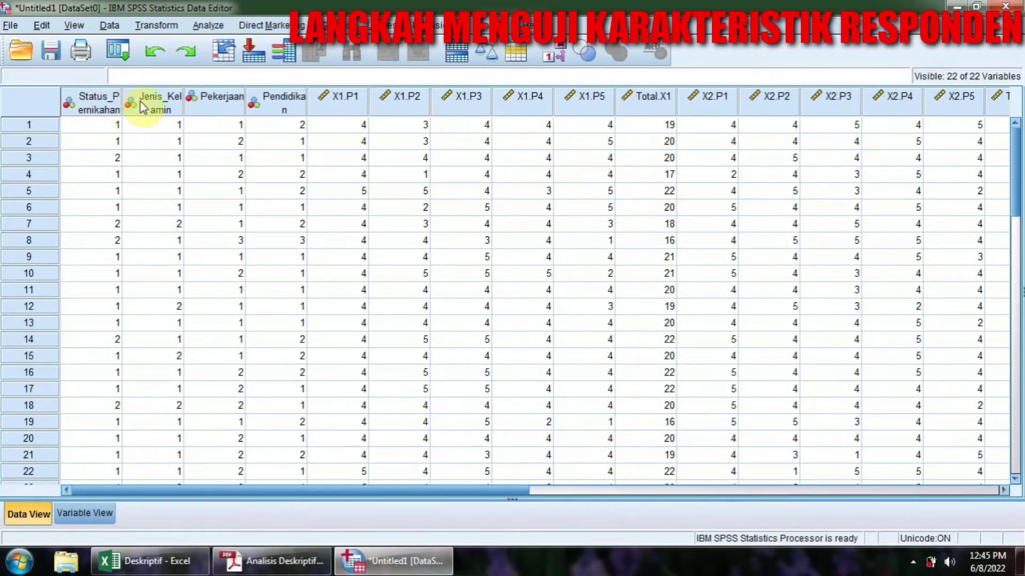
Step: Start a Frequencies analysis and add Status_Pernikahan, Jenis_Kelamin, Pekerjaan and Pendidikan as its variables
{"action": "left_click", "coordinate": [210, 25]}
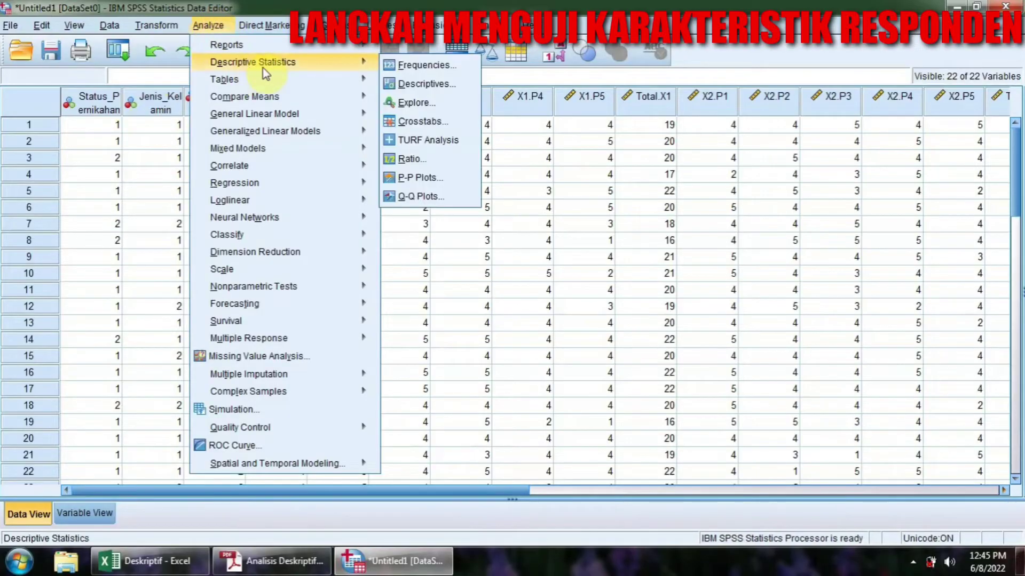
{"action": "mouse_move", "coordinate": [332, 69]}
{"action": "left_click", "coordinate": [406, 66]}
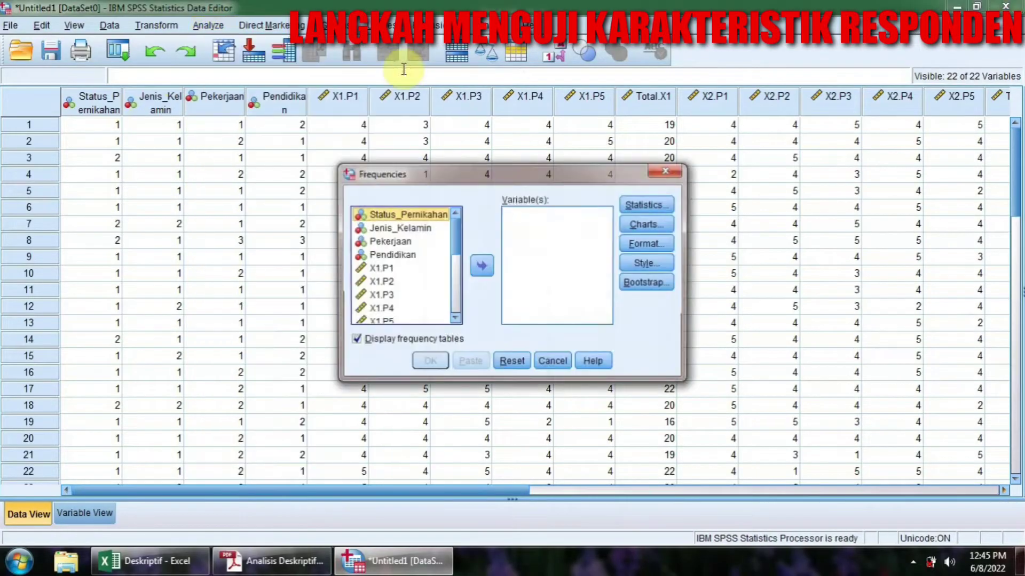
{"action": "left_click", "coordinate": [404, 229], "text": "shift"}
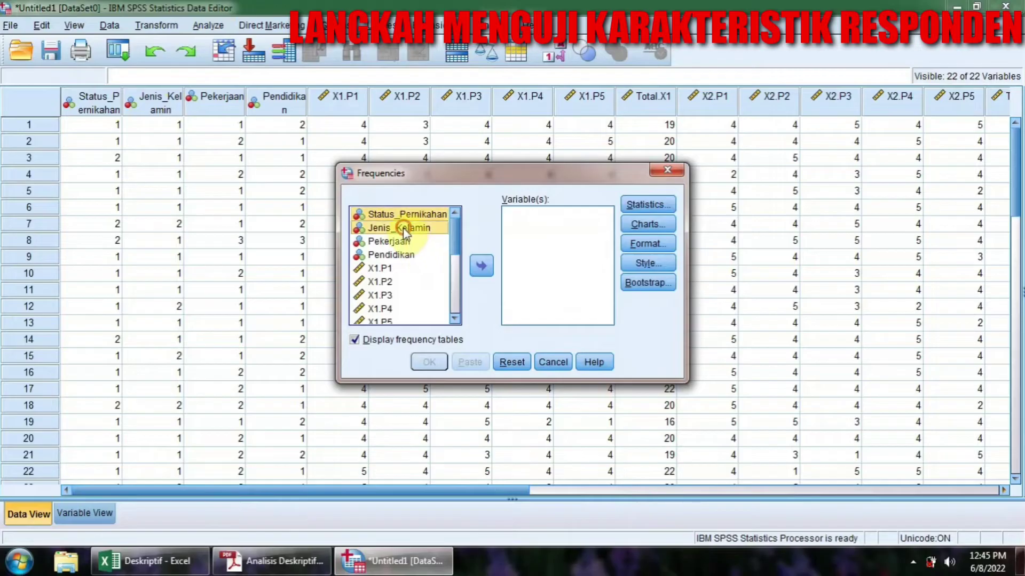
{"action": "left_click", "coordinate": [404, 255], "text": "shift"}
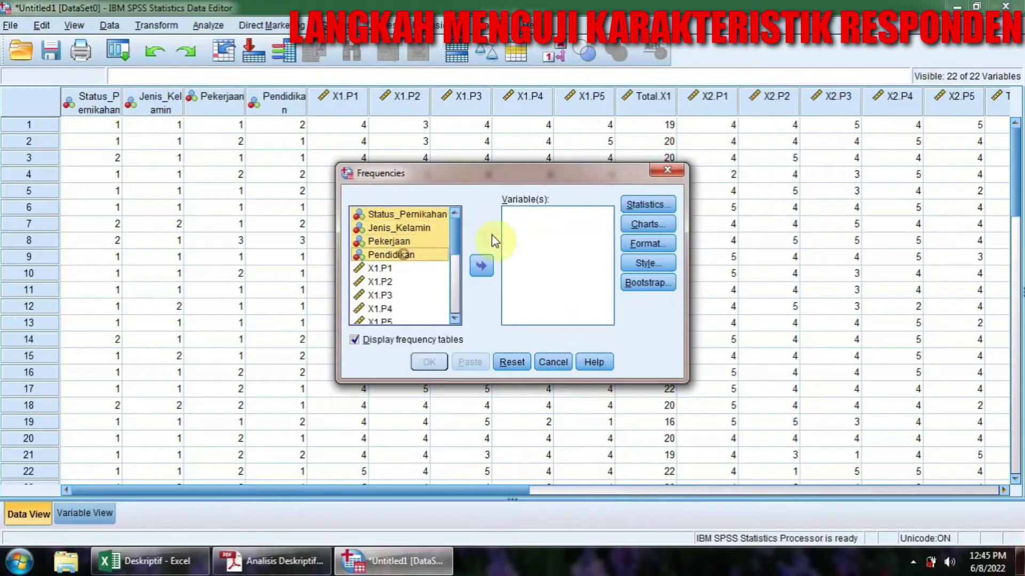
{"action": "left_click", "coordinate": [476, 265]}
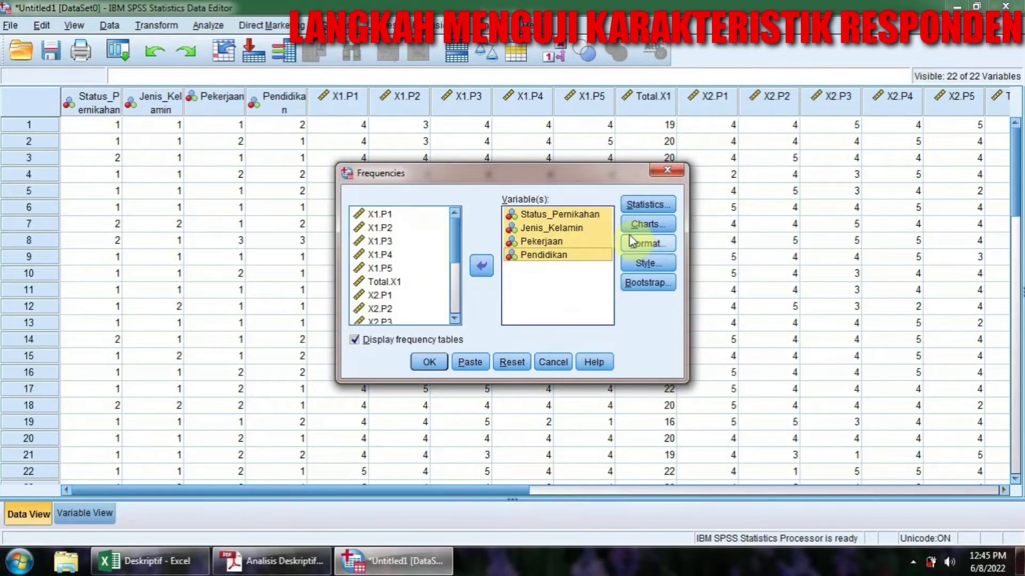
Step: Include the mean, median, standard deviation, variance, range, minimum and maximum in the Frequencies statistics
{"action": "left_click", "coordinate": [634, 206]}
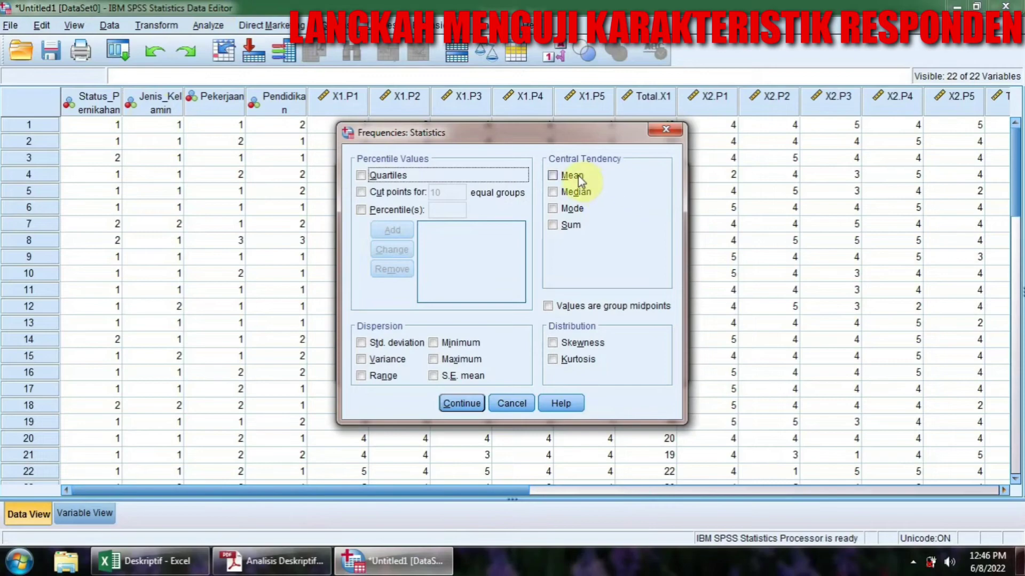
{"action": "left_click", "coordinate": [579, 177]}
{"action": "left_click", "coordinate": [584, 193]}
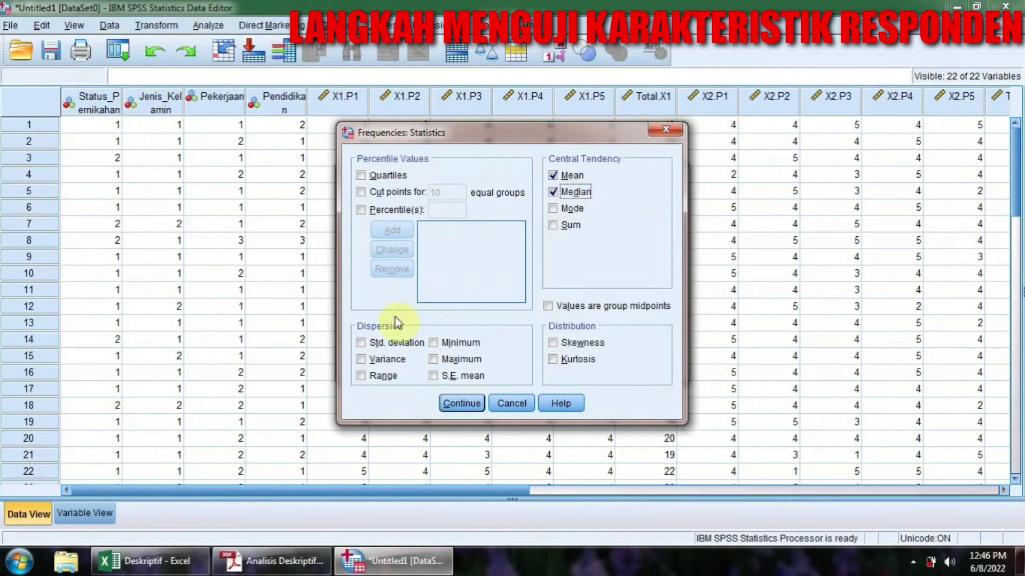
{"action": "left_click", "coordinate": [389, 360]}
{"action": "left_click", "coordinate": [447, 357]}
{"action": "left_click", "coordinate": [373, 376]}
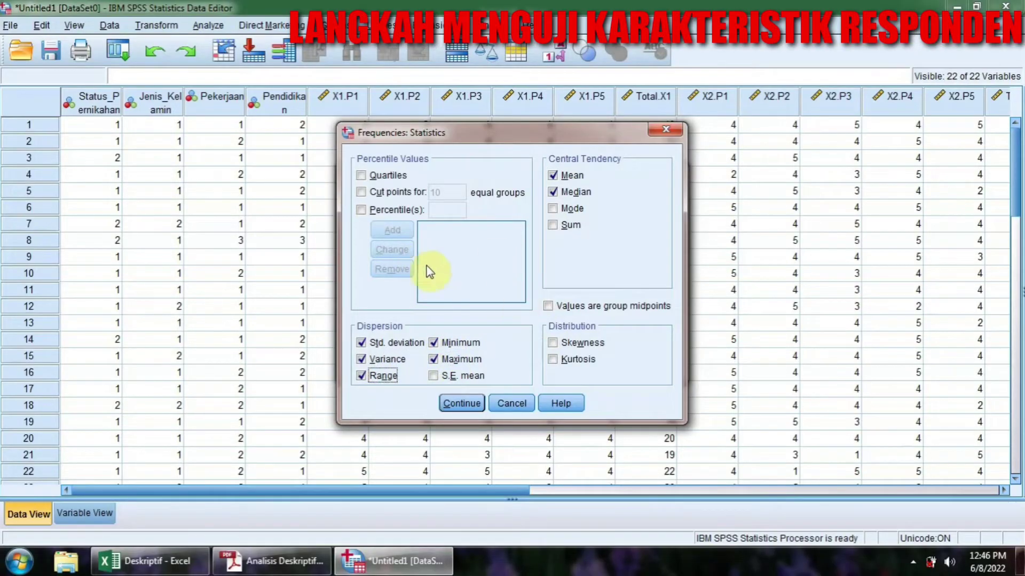
{"action": "left_click", "coordinate": [468, 406]}
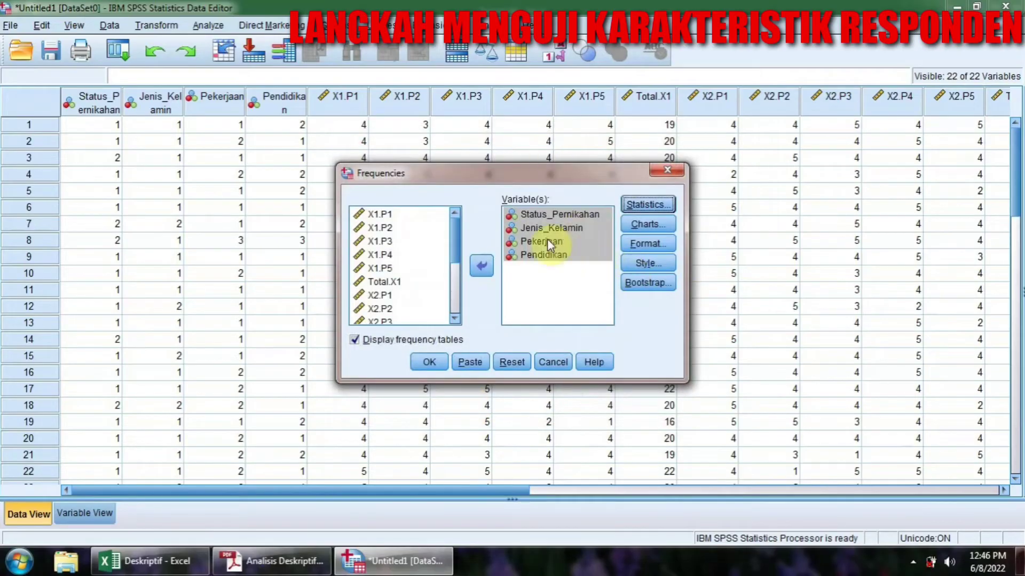
Step: Choose pie charts as the chart type for the frequencies and run the analysis
{"action": "left_click", "coordinate": [647, 224]}
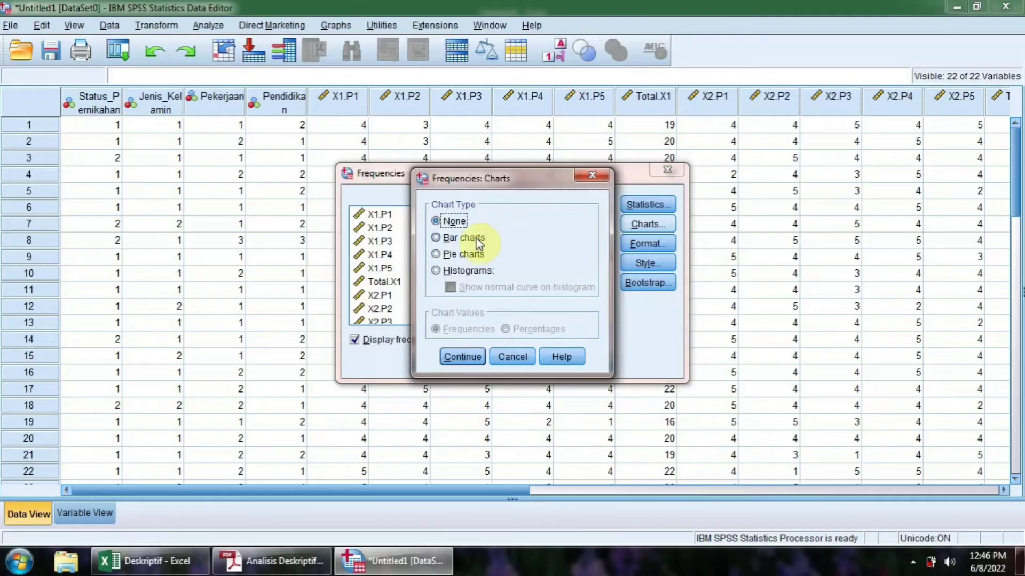
{"action": "left_click", "coordinate": [435, 255]}
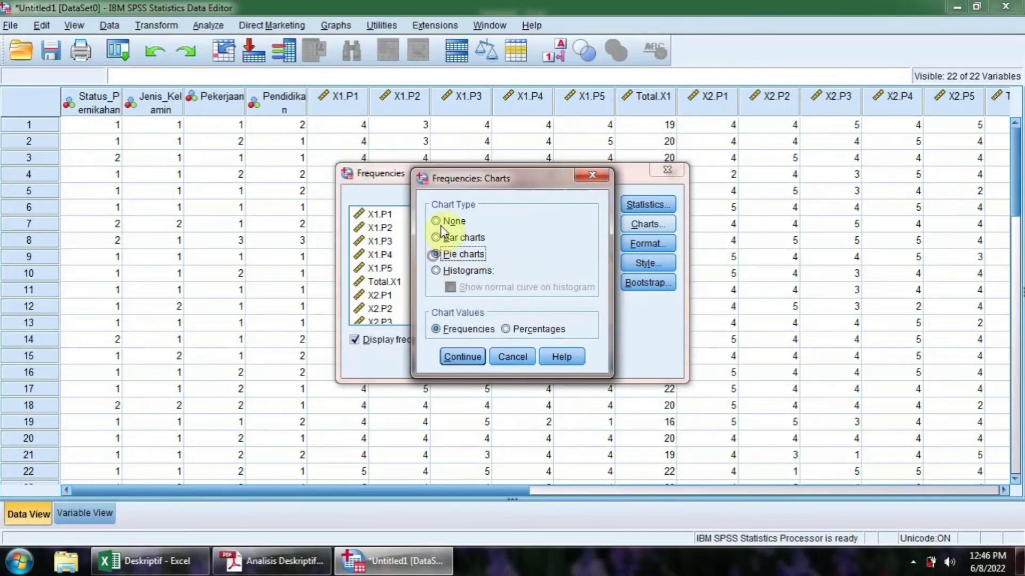
{"action": "left_click", "coordinate": [457, 357]}
{"action": "left_click", "coordinate": [426, 359]}
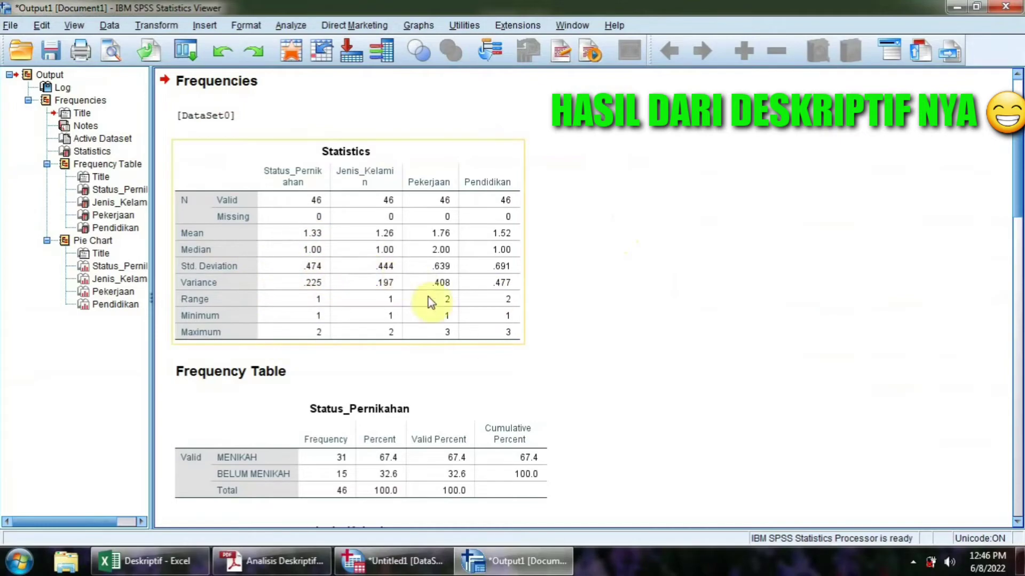
Step: Review the Frequencies output for the four respondent characteristics: the statistics table, each frequency table and the pie charts
{"action": "scroll", "coordinate": [449, 243], "scroll_direction": "down", "scroll_amount": 3}
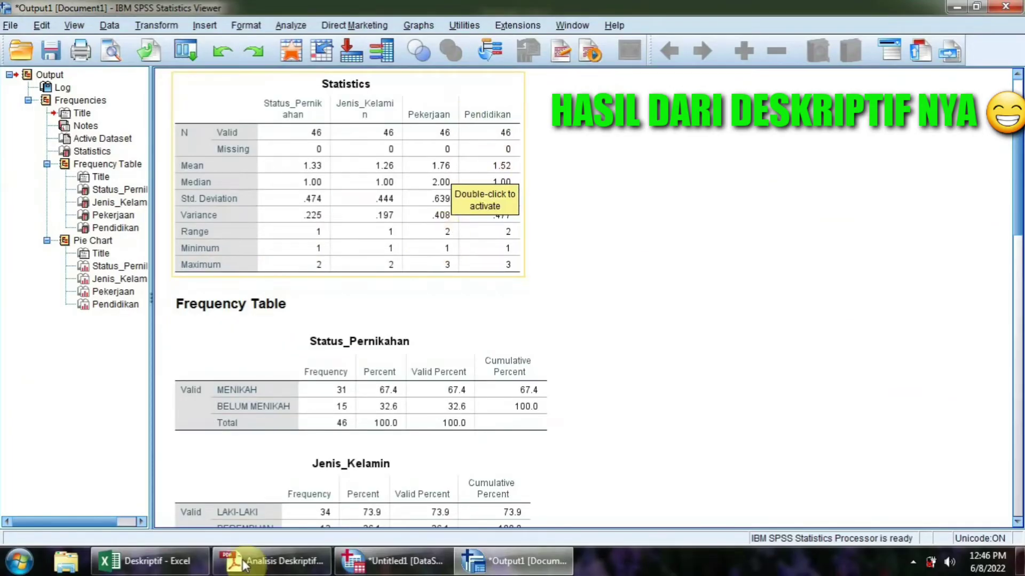
{"action": "scroll", "coordinate": [250, 421], "scroll_direction": "down", "scroll_amount": 5}
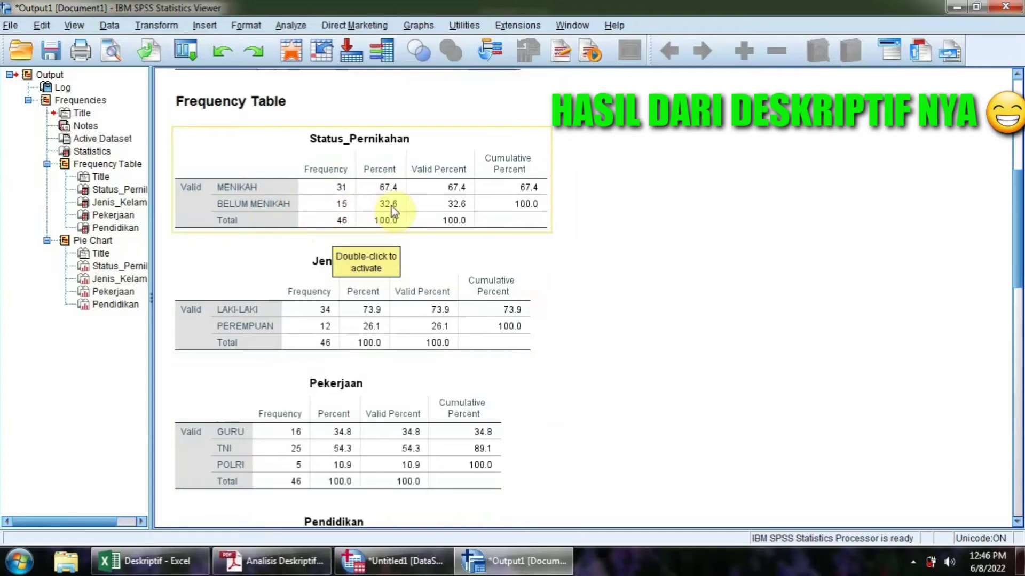
{"action": "scroll", "coordinate": [430, 229], "scroll_direction": "down", "scroll_amount": 3}
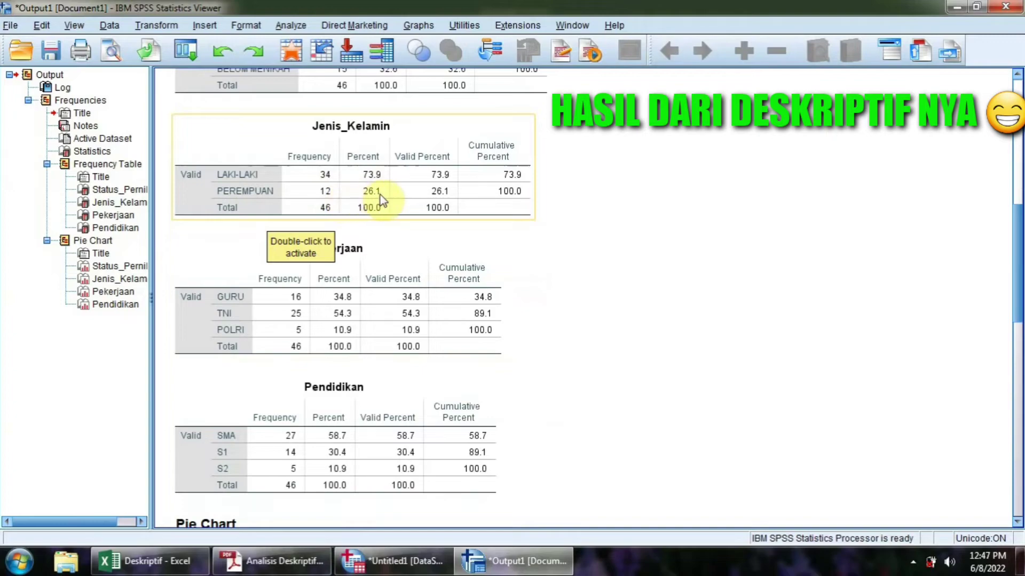
{"action": "scroll", "coordinate": [363, 211], "scroll_direction": "up", "scroll_amount": 3}
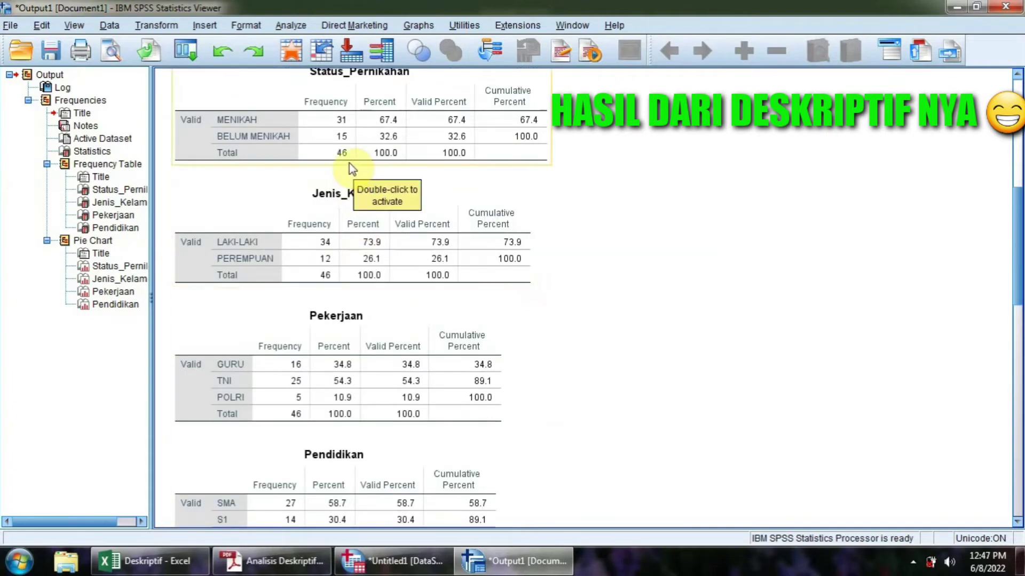
{"action": "scroll", "coordinate": [341, 219], "scroll_direction": "down", "scroll_amount": 5}
{"action": "scroll", "coordinate": [311, 257], "scroll_direction": "down", "scroll_amount": 7}
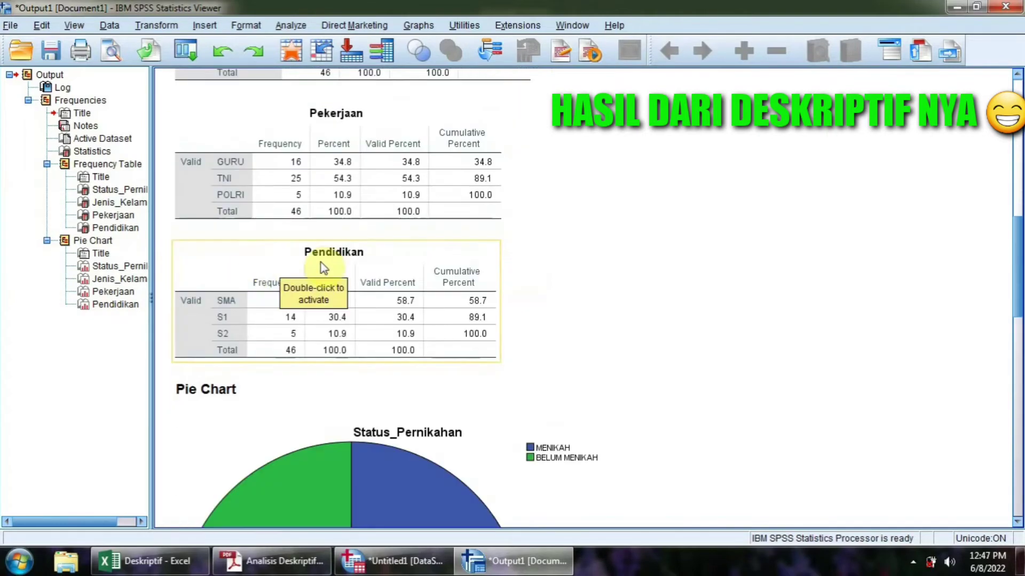
{"action": "scroll", "coordinate": [304, 227], "scroll_direction": "down", "scroll_amount": 12}
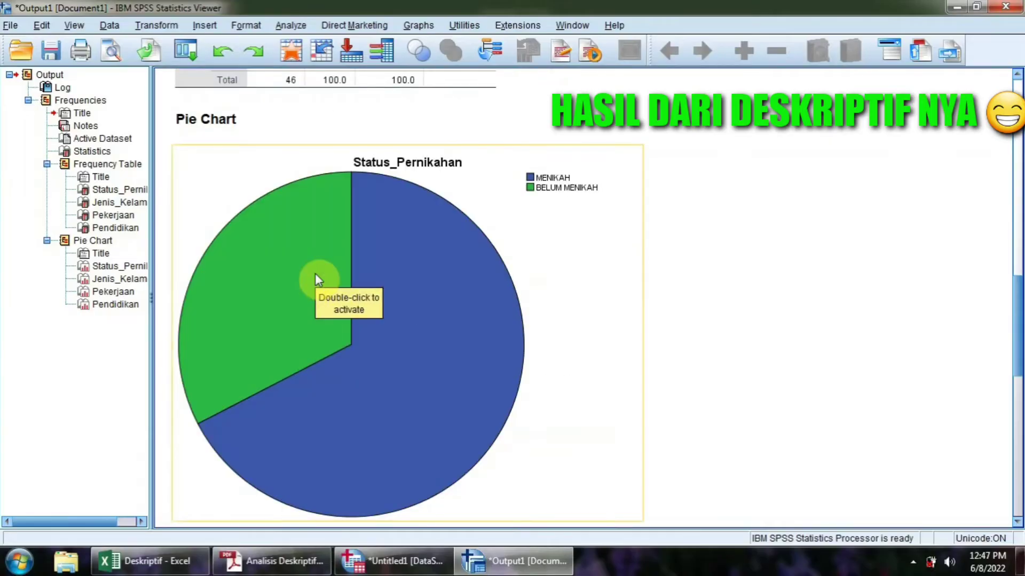
{"action": "scroll", "coordinate": [322, 172], "scroll_direction": "down", "scroll_amount": 10}
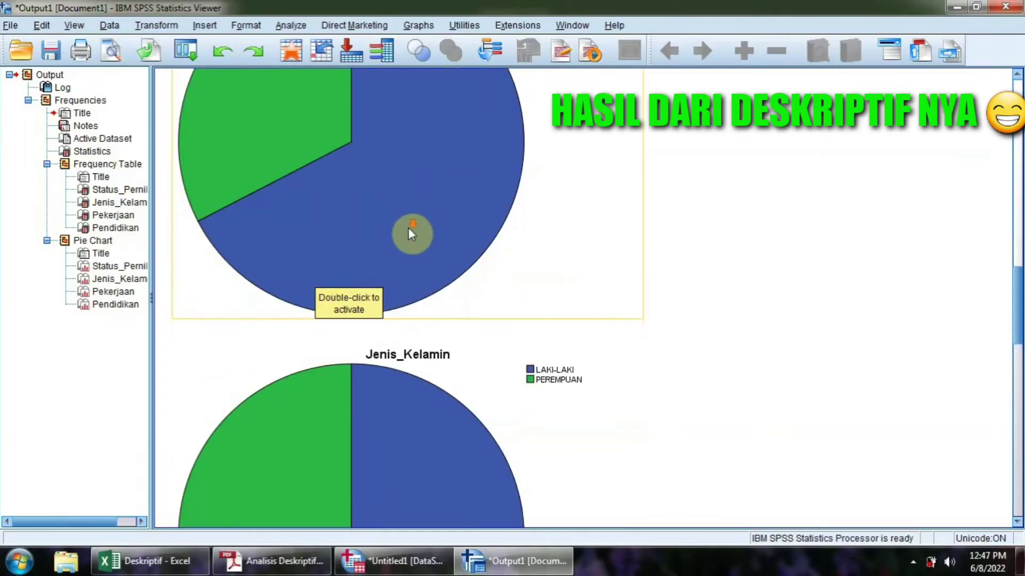
{"action": "scroll", "coordinate": [408, 229], "scroll_direction": "down", "scroll_amount": 20}
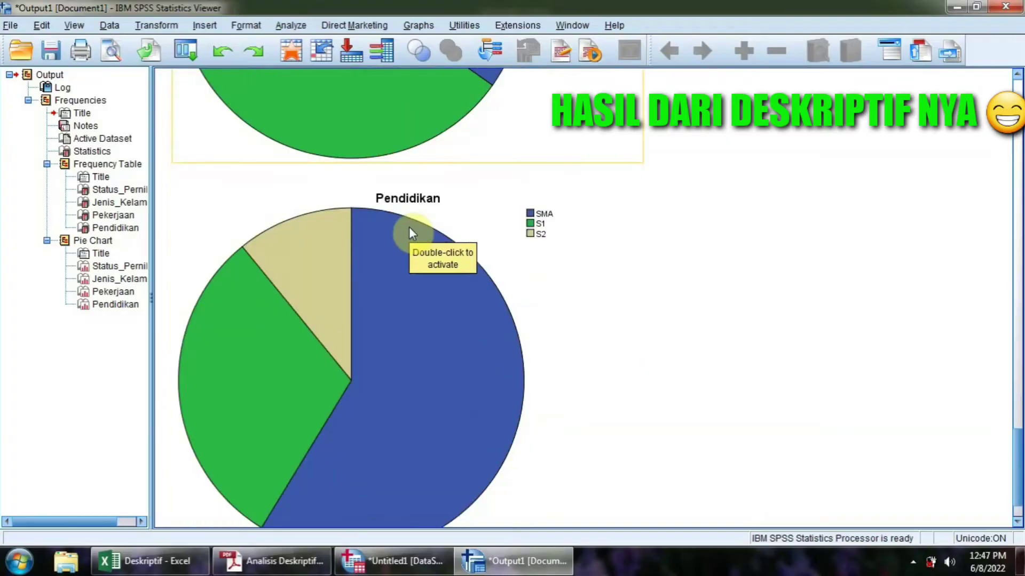
{"action": "scroll", "coordinate": [410, 228], "scroll_direction": "down", "scroll_amount": 3}
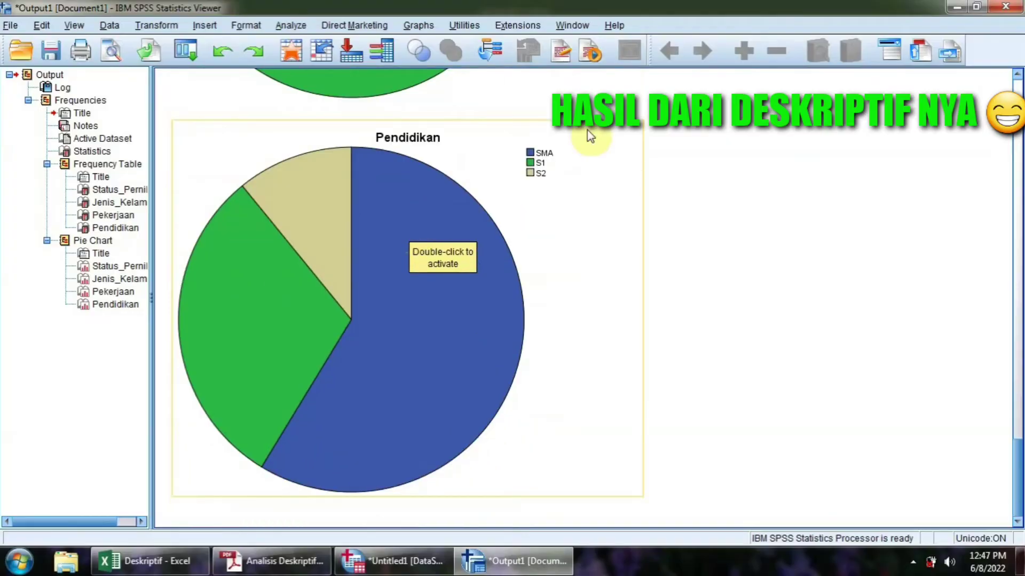
Step: Reopen the Frequencies analysis and reset it to clear the respondent characteristic variables and earlier settings
{"action": "left_click", "coordinate": [282, 33]}
{"action": "mouse_move", "coordinate": [373, 61]}
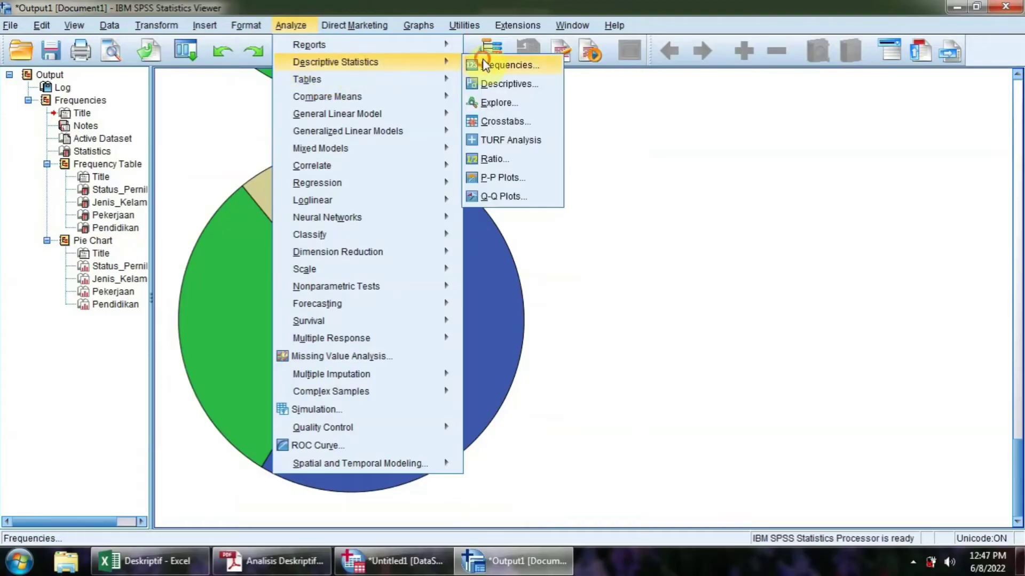
{"action": "left_click", "coordinate": [484, 64]}
{"action": "left_click", "coordinate": [532, 252]}
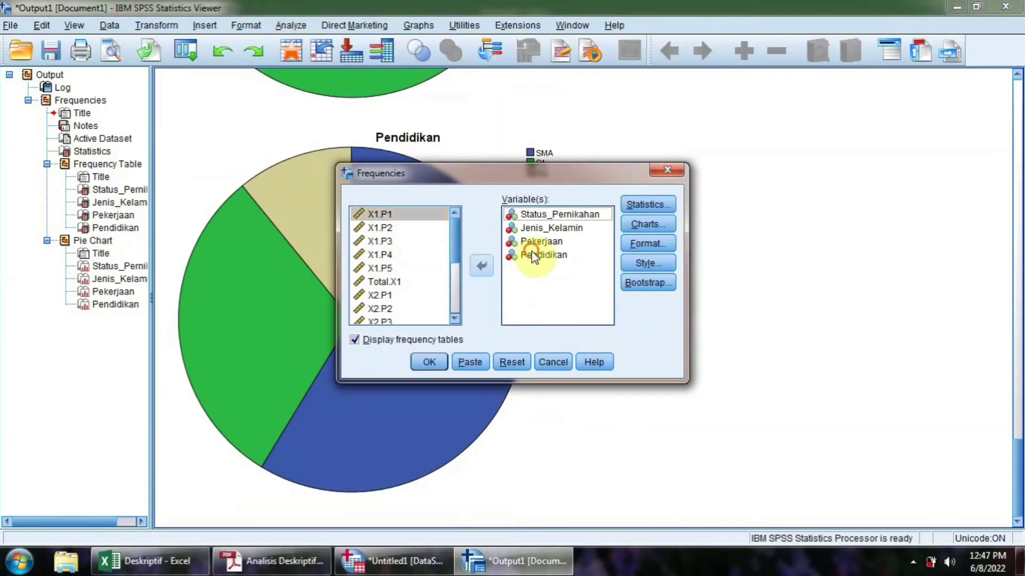
{"action": "left_click", "coordinate": [532, 216], "text": "ctrl"}
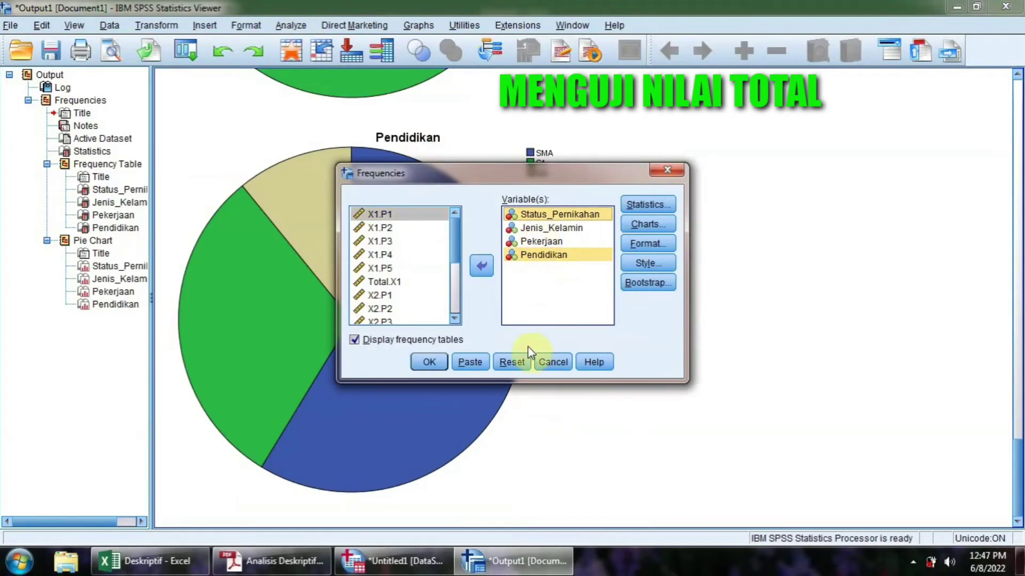
{"action": "left_click", "coordinate": [512, 358]}
Step: Add Total.X1, Total.X2 and Total.Y as the variables of the Frequencies analysis
{"action": "scroll", "coordinate": [442, 273], "scroll_direction": "down", "scroll_amount": 2}
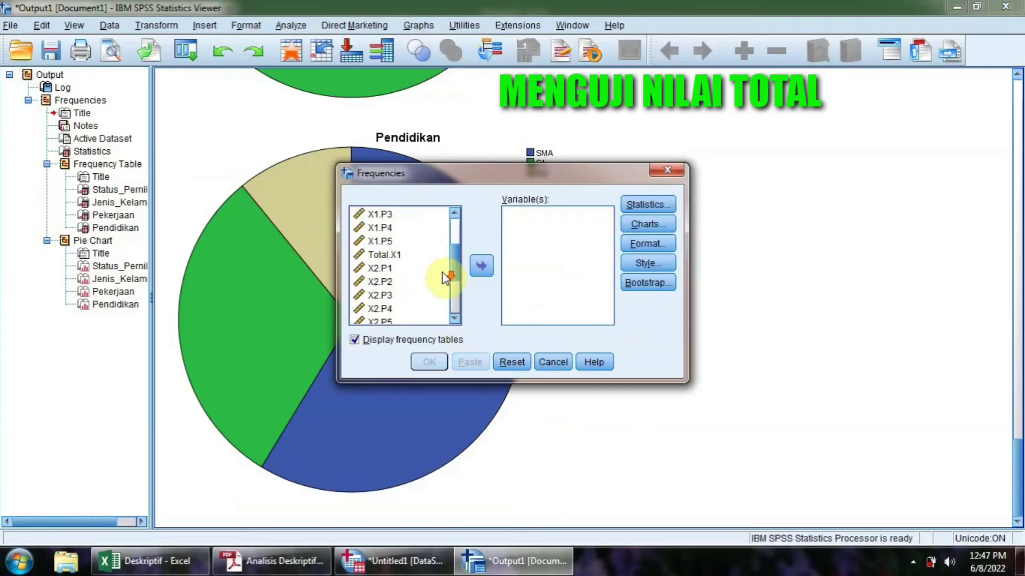
{"action": "left_click", "coordinate": [403, 253]}
{"action": "scroll", "coordinate": [422, 264], "scroll_direction": "down", "scroll_amount": 2}
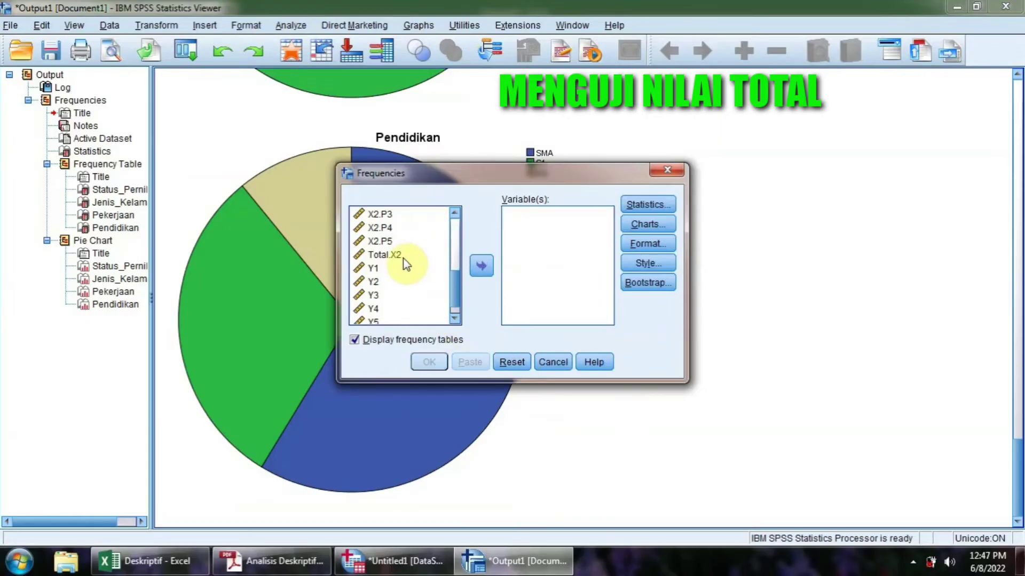
{"action": "left_click", "coordinate": [407, 256]}
{"action": "scroll", "coordinate": [415, 283], "scroll_direction": "down", "scroll_amount": 1}
{"action": "left_click", "coordinate": [403, 318], "text": "ctrl"}
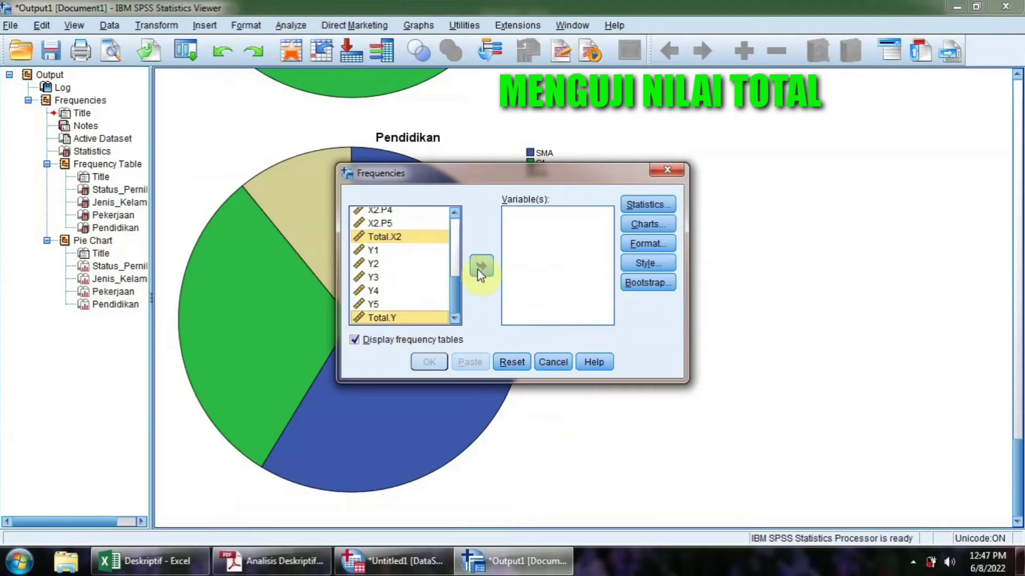
{"action": "left_click", "coordinate": [480, 265]}
Step: Include the mean, median, standard deviation, variance, range, minimum and maximum in the statistics for the total variables
{"action": "left_click", "coordinate": [634, 206]}
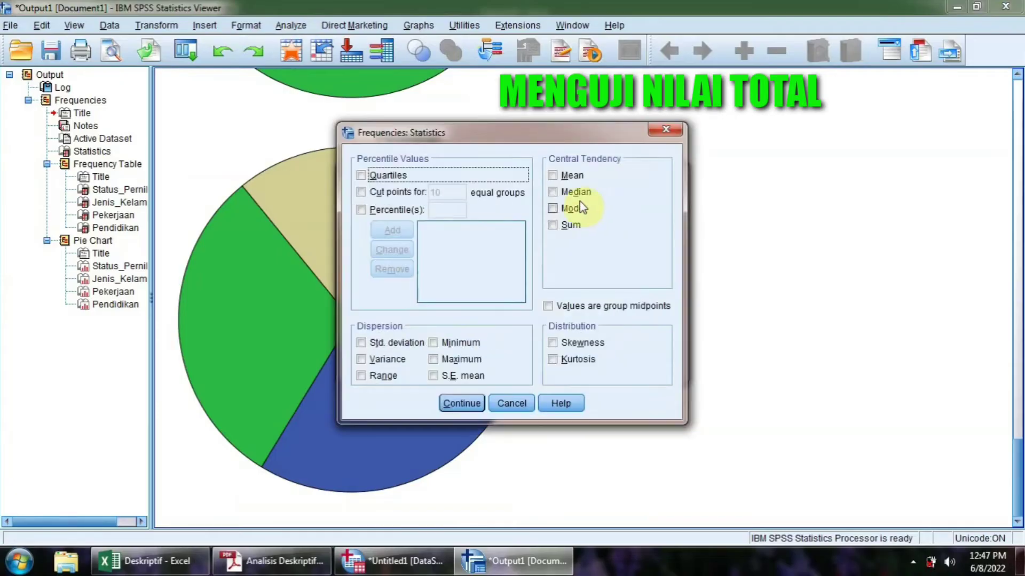
{"action": "left_click", "coordinate": [565, 176]}
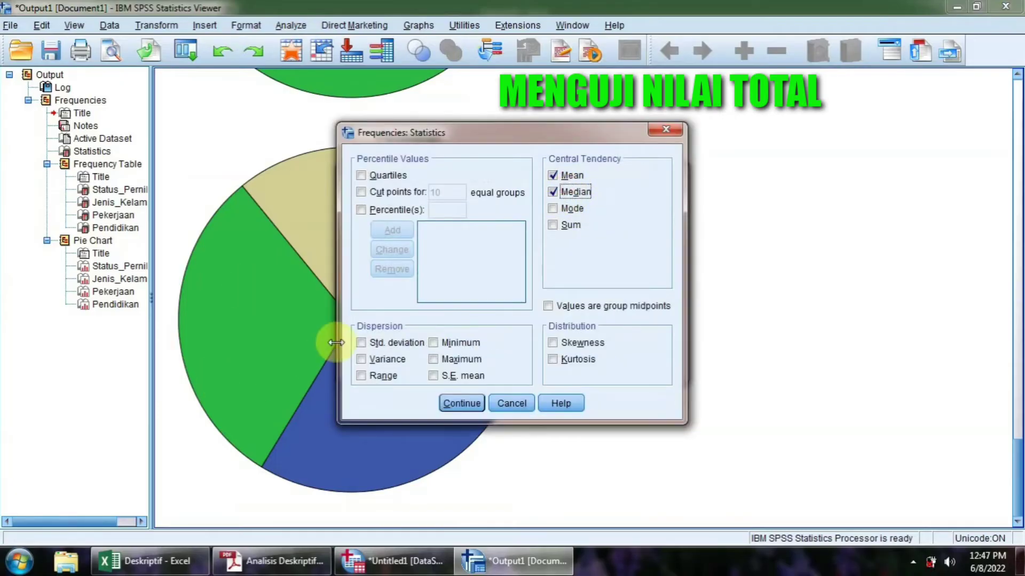
{"action": "left_click", "coordinate": [361, 343]}
{"action": "left_click", "coordinate": [361, 360]}
{"action": "left_click", "coordinate": [361, 375]}
{"action": "left_click", "coordinate": [436, 344]}
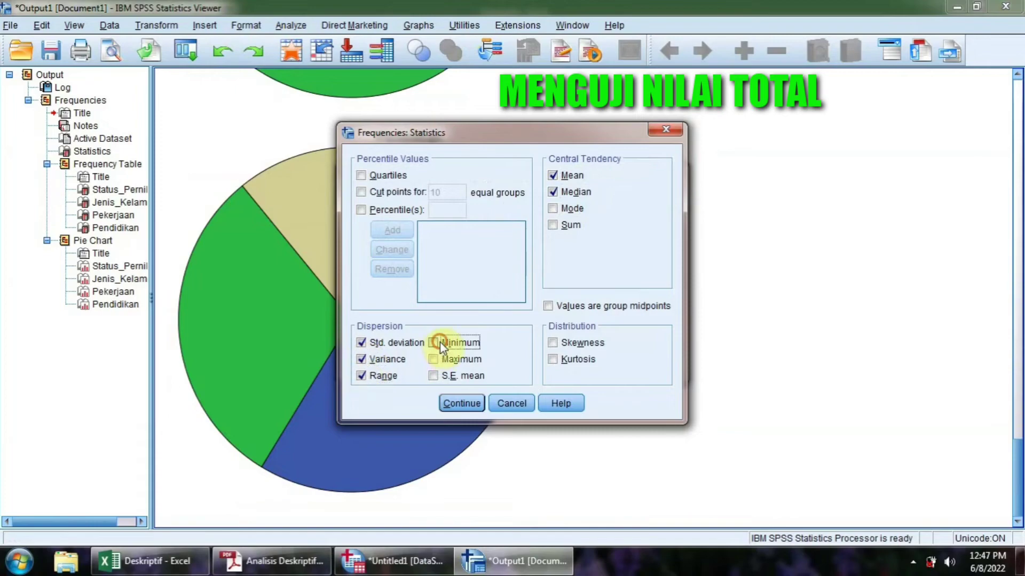
{"action": "left_click", "coordinate": [448, 358]}
{"action": "left_click", "coordinate": [461, 403]}
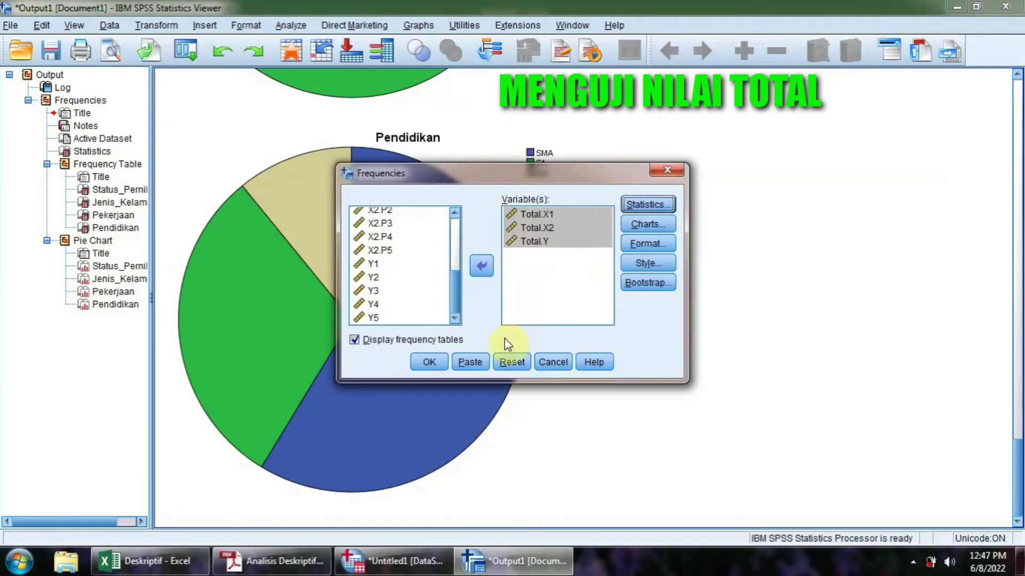
Step: Check the chart settings without adding any charts and run the Frequencies analysis on the total variables
{"action": "left_click", "coordinate": [654, 229]}
{"action": "left_click", "coordinate": [591, 175]}
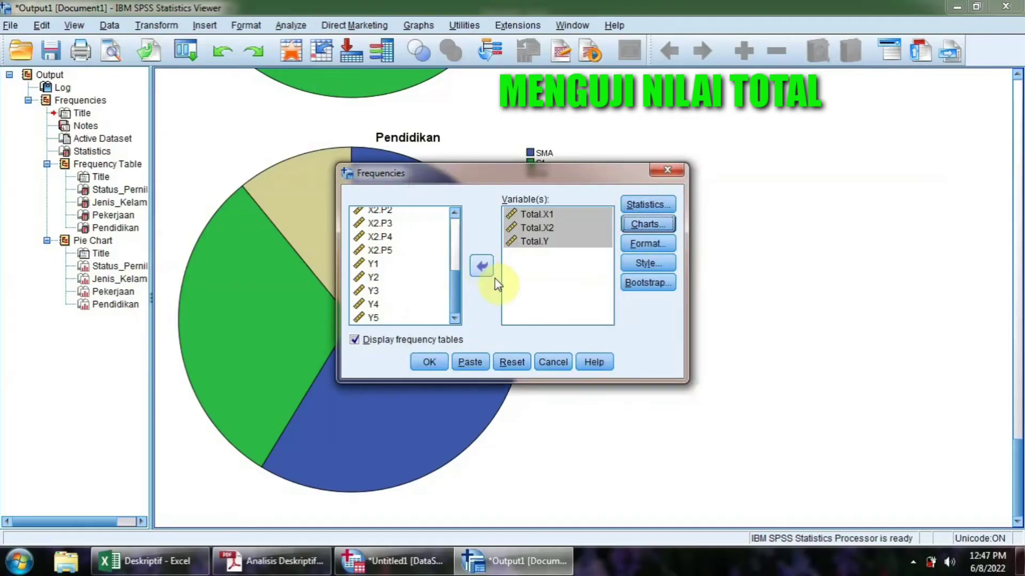
{"action": "left_click", "coordinate": [429, 363]}
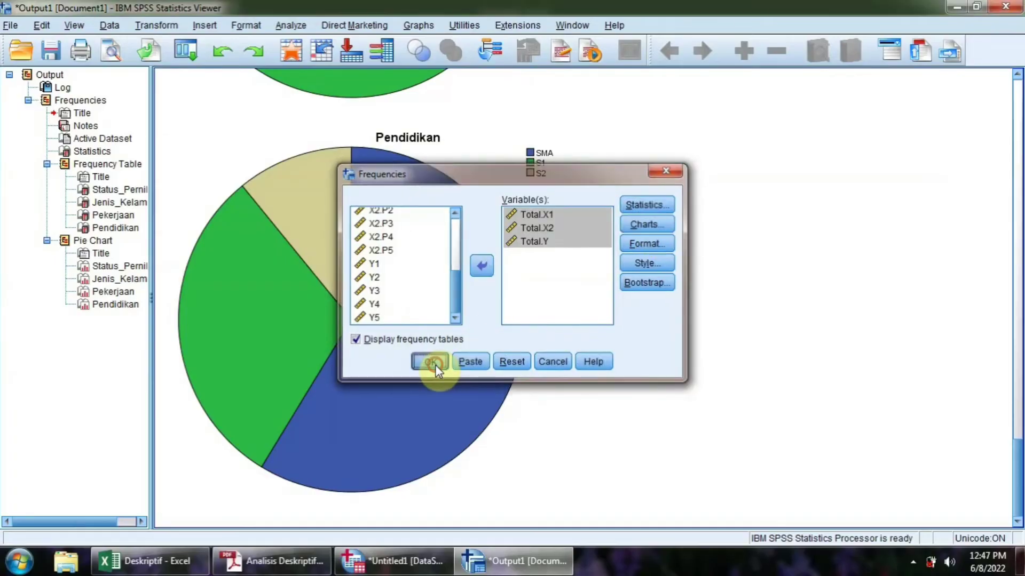
Step: Examine the statistics table and the frequency tables of Total.X1, Total.X2 and Total.Y in the new output
{"action": "scroll", "coordinate": [602, 360], "scroll_direction": "down", "scroll_amount": 3}
{"action": "scroll", "coordinate": [602, 361], "scroll_direction": "up", "scroll_amount": 3}
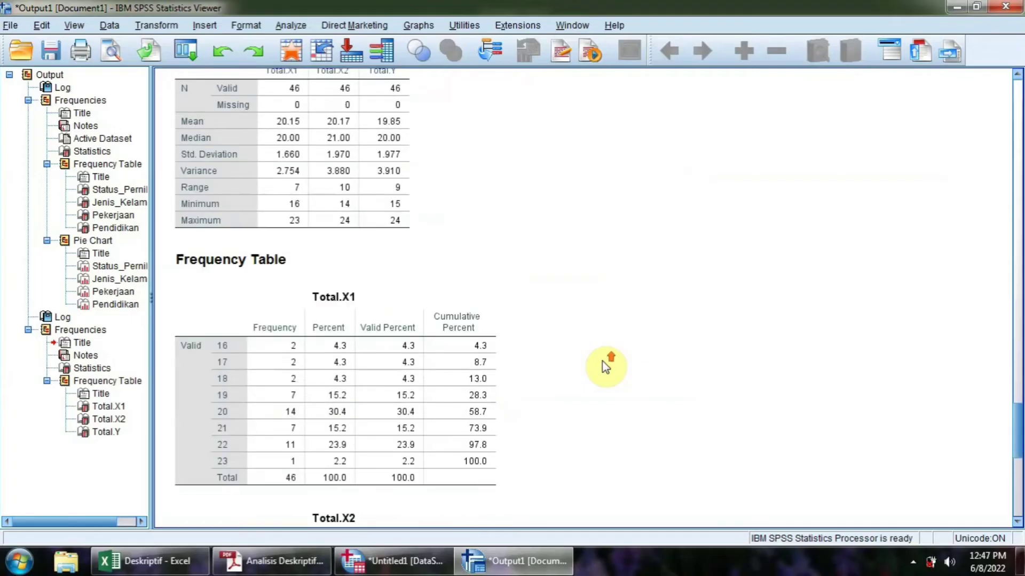
{"action": "scroll", "coordinate": [602, 361], "scroll_direction": "up", "scroll_amount": 2}
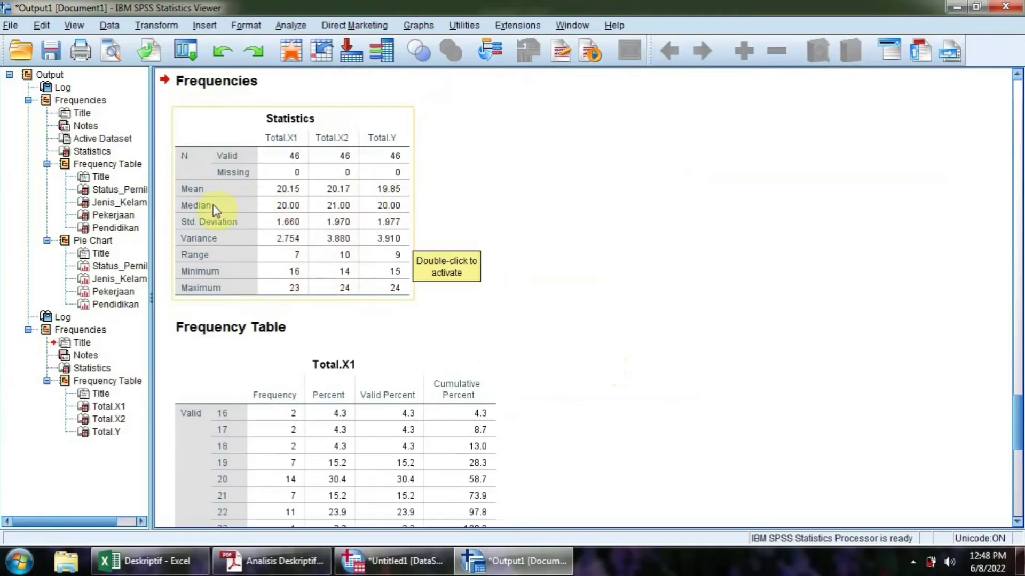
{"action": "scroll", "coordinate": [286, 243], "scroll_direction": "down", "scroll_amount": 2}
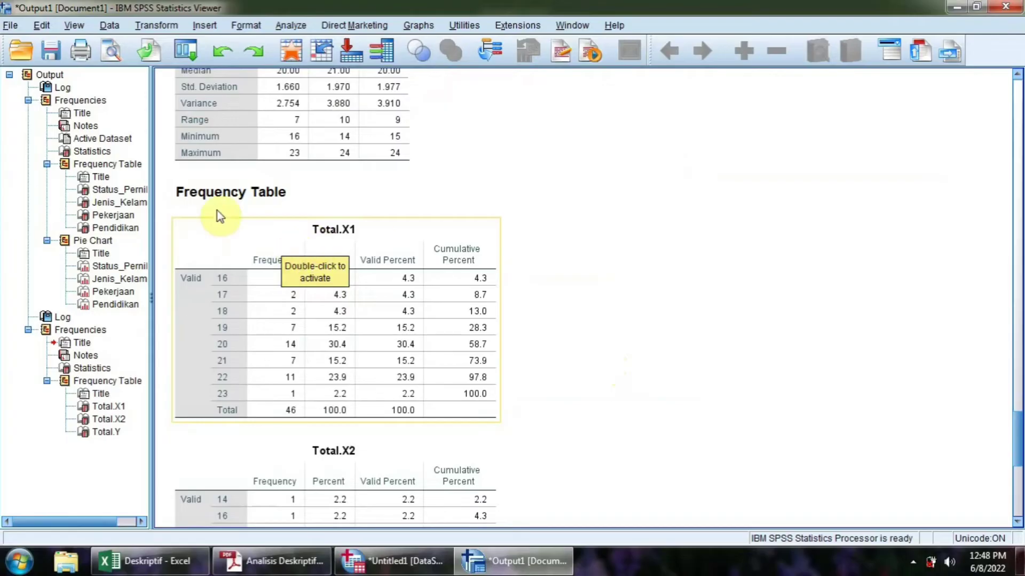
{"action": "scroll", "coordinate": [387, 240], "scroll_direction": "down", "scroll_amount": 2}
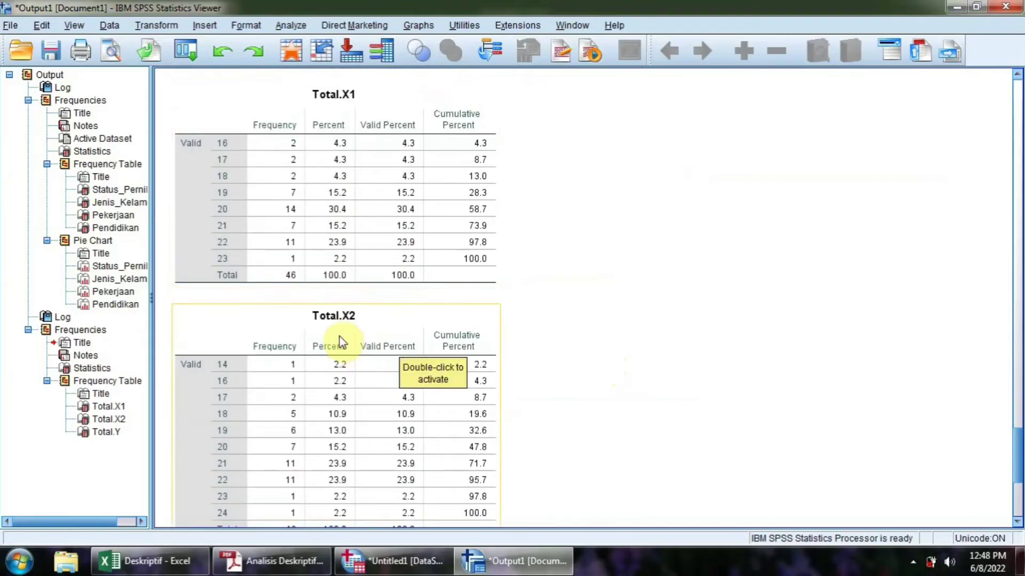
{"action": "scroll", "coordinate": [340, 341], "scroll_direction": "down", "scroll_amount": 4}
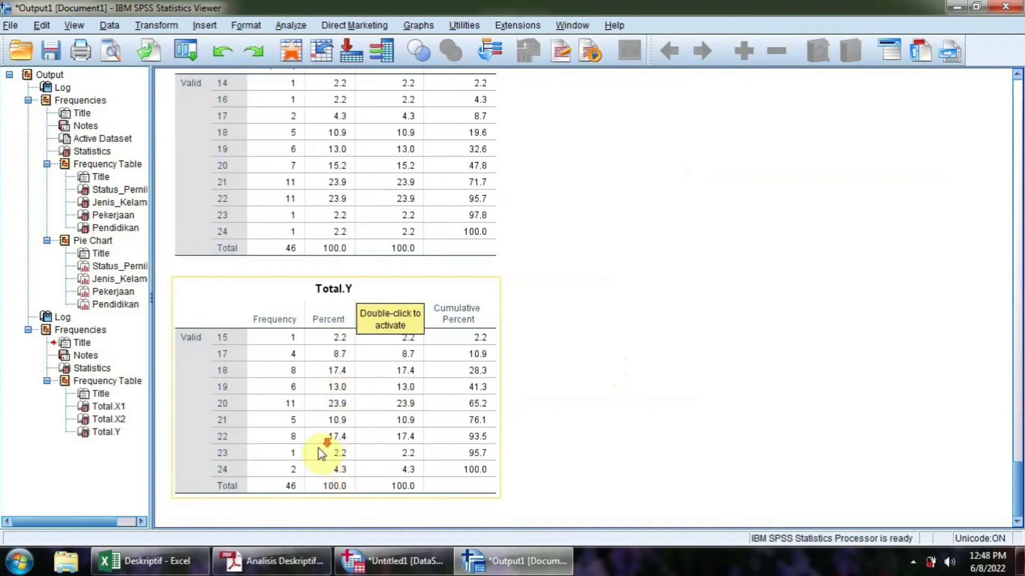
{"action": "scroll", "coordinate": [645, 247], "scroll_direction": "up", "scroll_amount": 1}
{"action": "scroll", "coordinate": [633, 251], "scroll_direction": "down", "scroll_amount": 1}
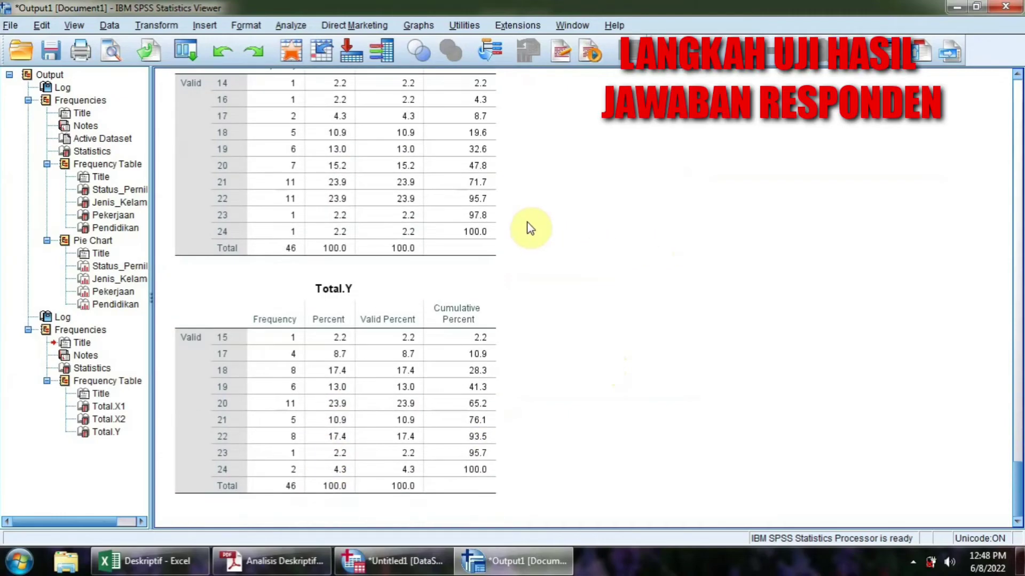
Step: Start another Frequencies analysis with X1.P1 through X1.P5 as its variables in place of the total variables
{"action": "left_click", "coordinate": [290, 26]}
{"action": "mouse_move", "coordinate": [350, 63]}
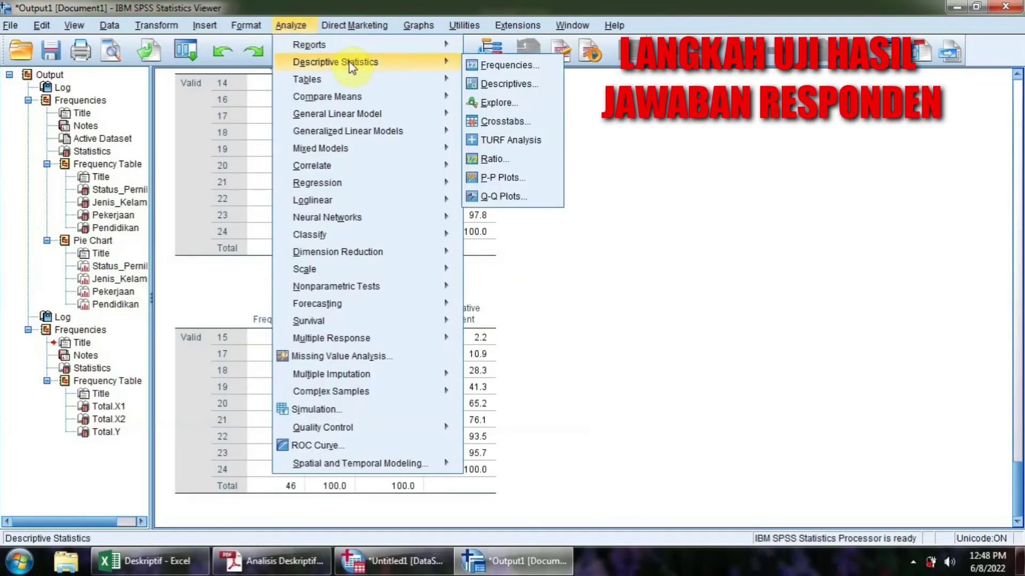
{"action": "left_click", "coordinate": [505, 69]}
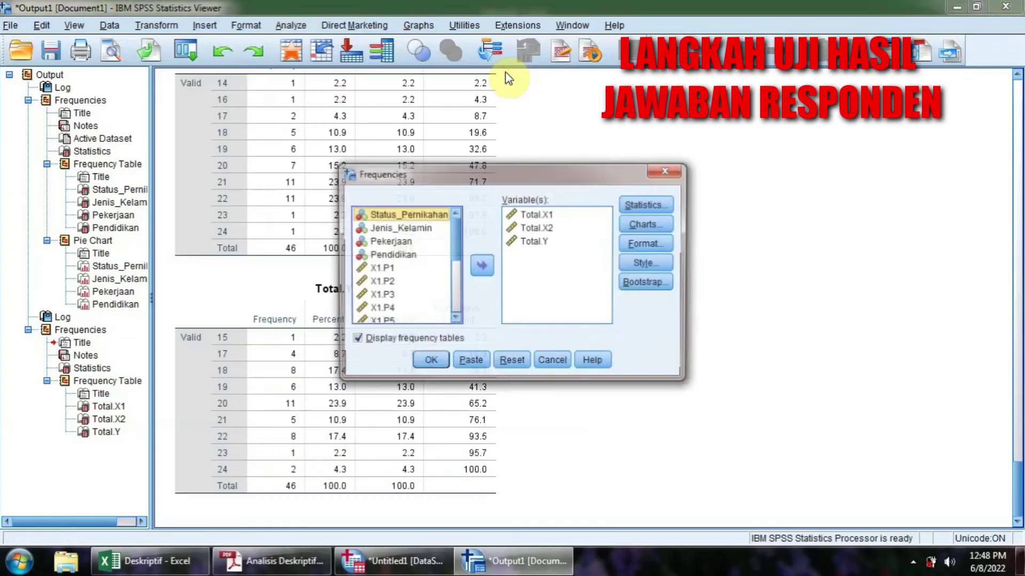
{"action": "scroll", "coordinate": [423, 310], "scroll_direction": "down", "scroll_amount": 1}
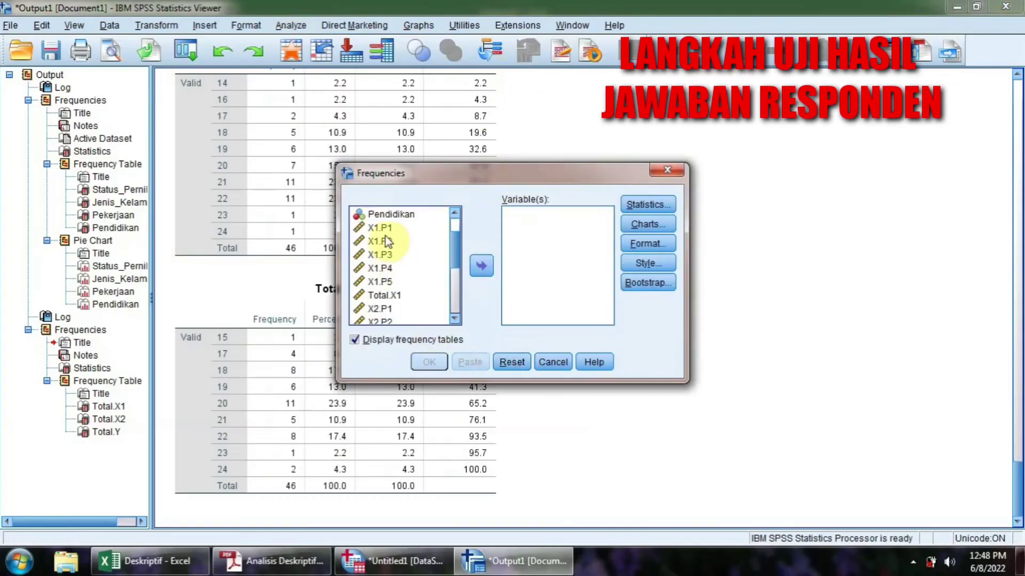
{"action": "left_click_drag", "start_coordinate": [386, 229], "coordinate": [395, 283]}
{"action": "left_click", "coordinate": [482, 264]}
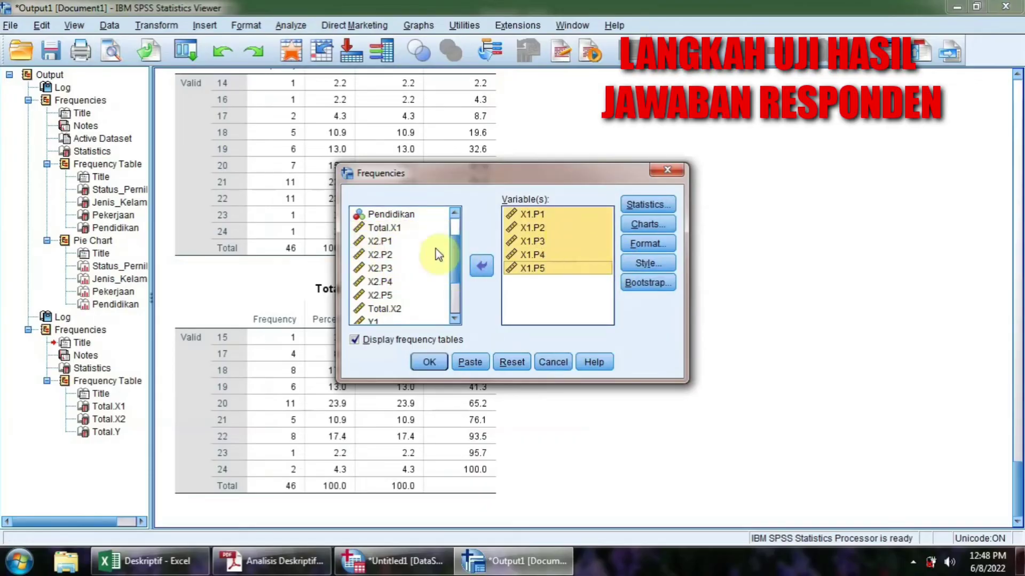
Step: Add the question items X2.P1 through X2.P5 and Y1 through Y5 to the Frequencies variables
{"action": "left_click", "coordinate": [387, 242]}
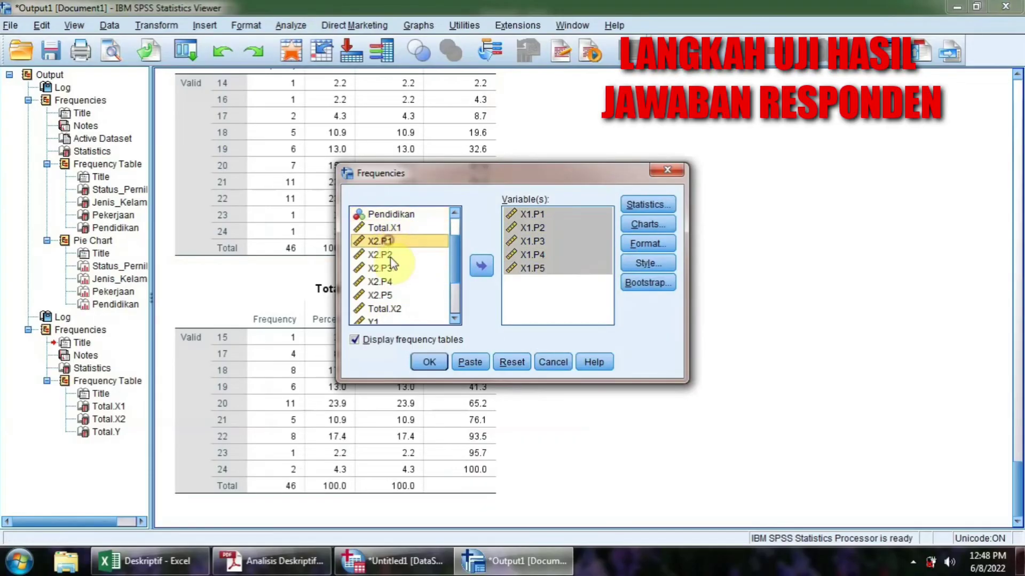
{"action": "left_click", "coordinate": [391, 297], "text": "shift"}
{"action": "left_click", "coordinate": [482, 267]}
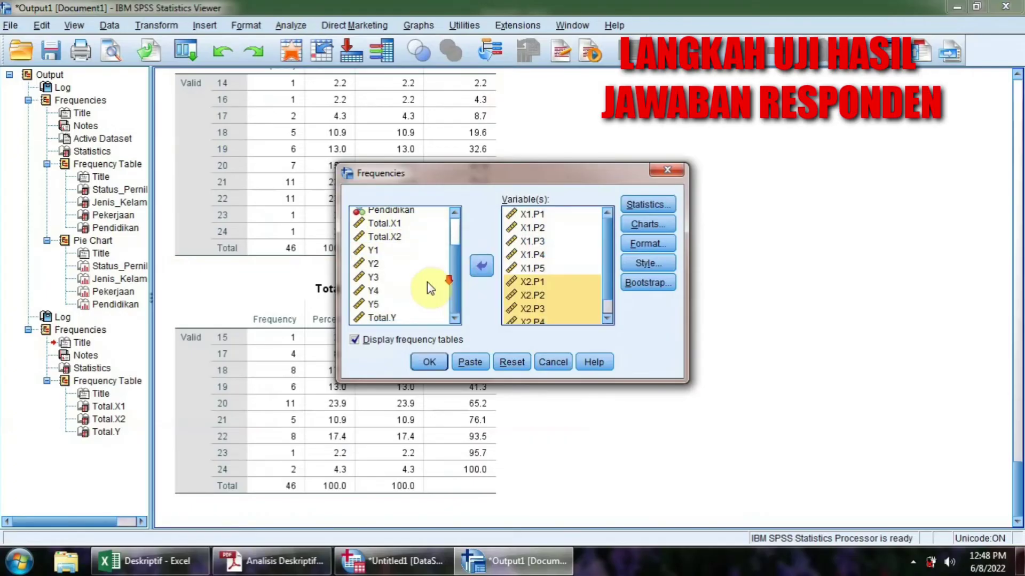
{"action": "left_click", "coordinate": [380, 254]}
{"action": "left_click", "coordinate": [377, 303], "text": "shift"}
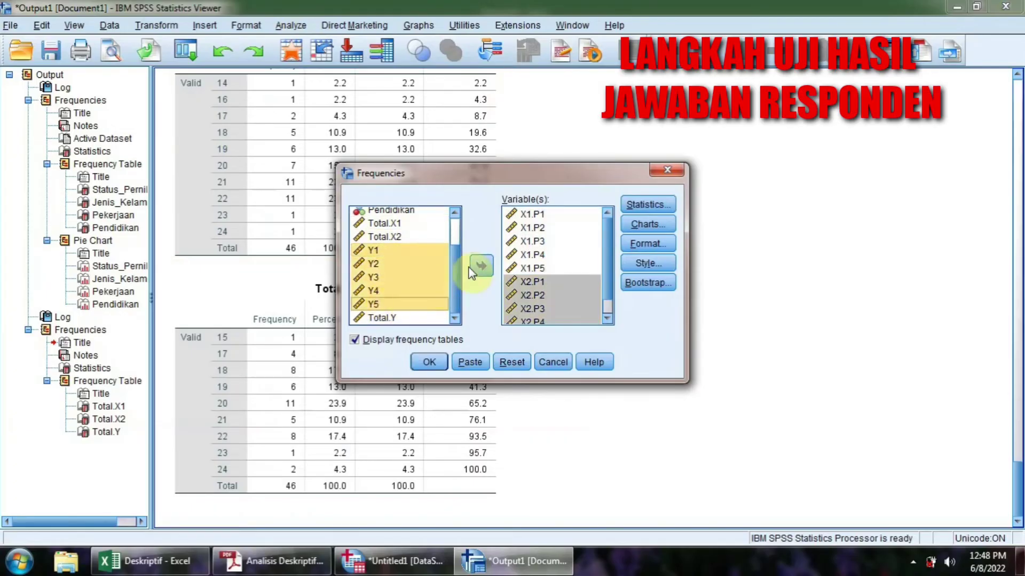
{"action": "left_click", "coordinate": [481, 266]}
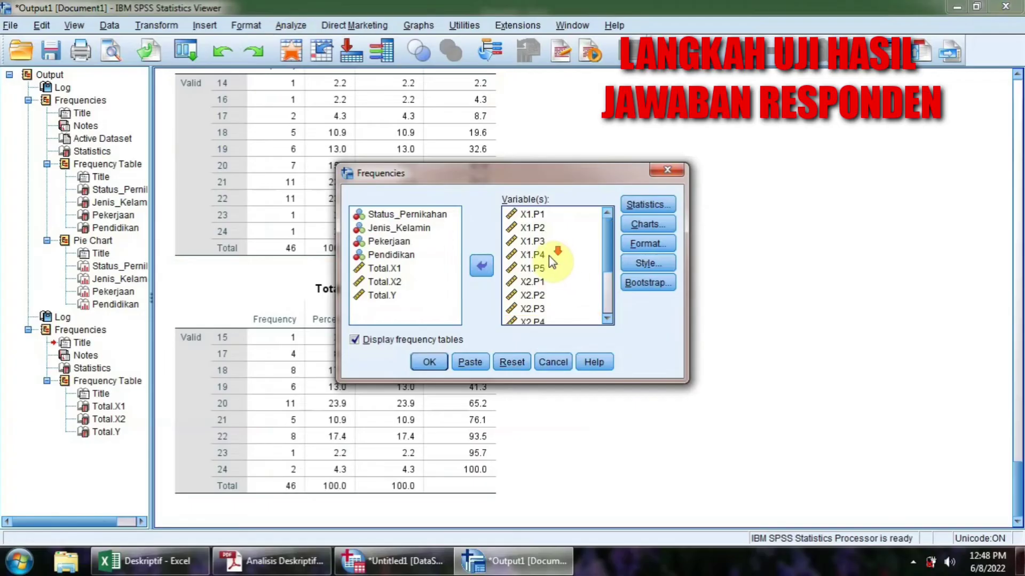
Step: Request mean, median, standard deviation, variance, range, minimum and maximum as statistics for the selected question items
{"action": "scroll", "coordinate": [547, 267], "scroll_direction": "down", "scroll_amount": 2}
{"action": "scroll", "coordinate": [541, 290], "scroll_direction": "down", "scroll_amount": 1}
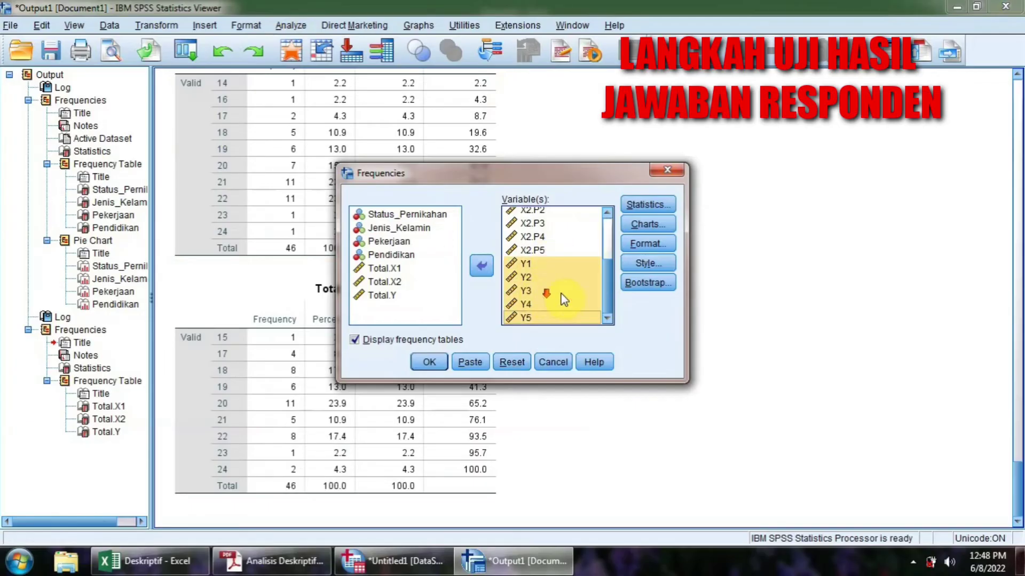
{"action": "left_click", "coordinate": [648, 205]}
{"action": "left_click", "coordinate": [553, 176]}
{"action": "left_click", "coordinate": [553, 192]}
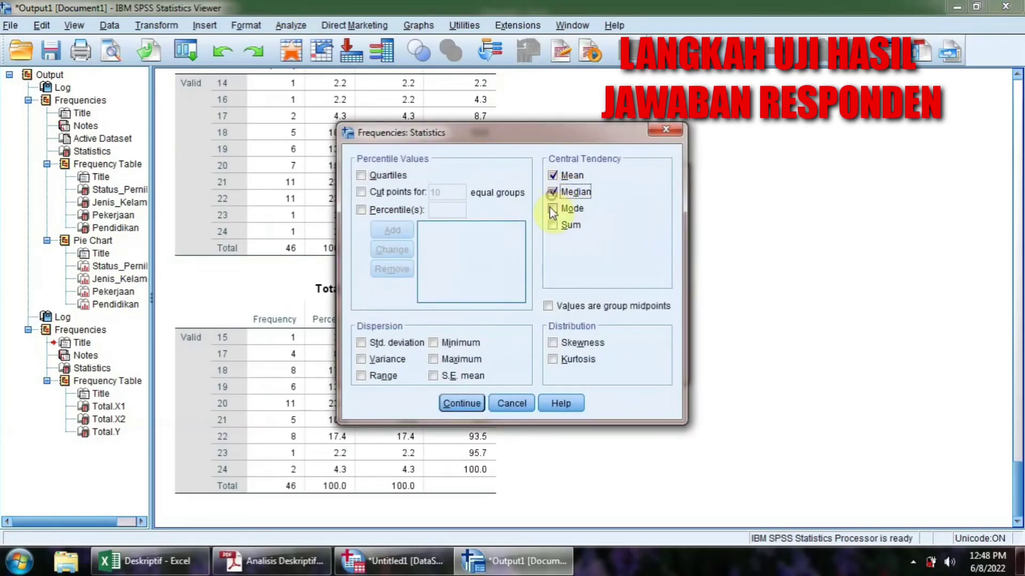
{"action": "left_click", "coordinate": [398, 343]}
{"action": "left_click", "coordinate": [387, 359]}
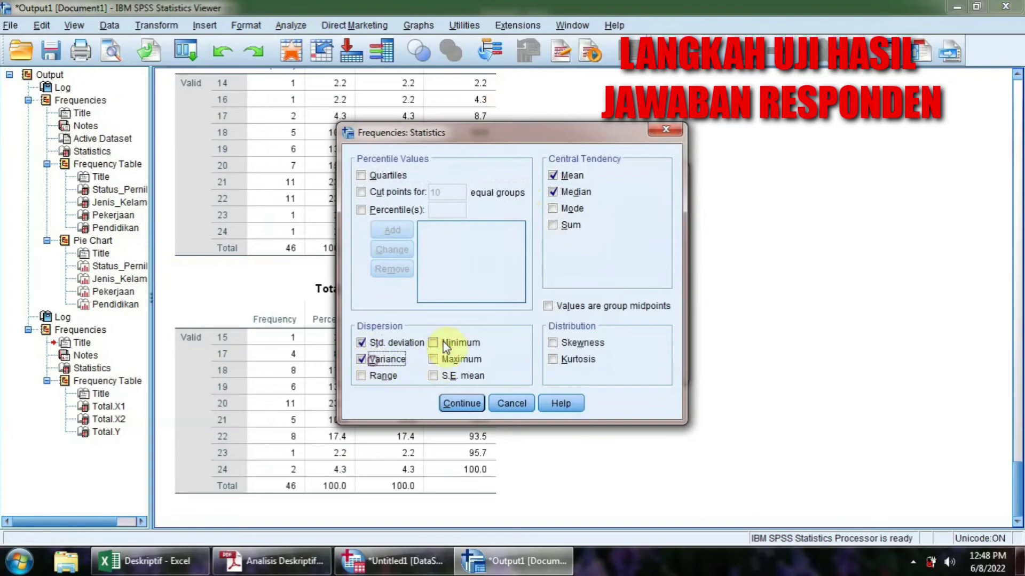
{"action": "left_click", "coordinate": [445, 343]}
{"action": "left_click", "coordinate": [446, 361]}
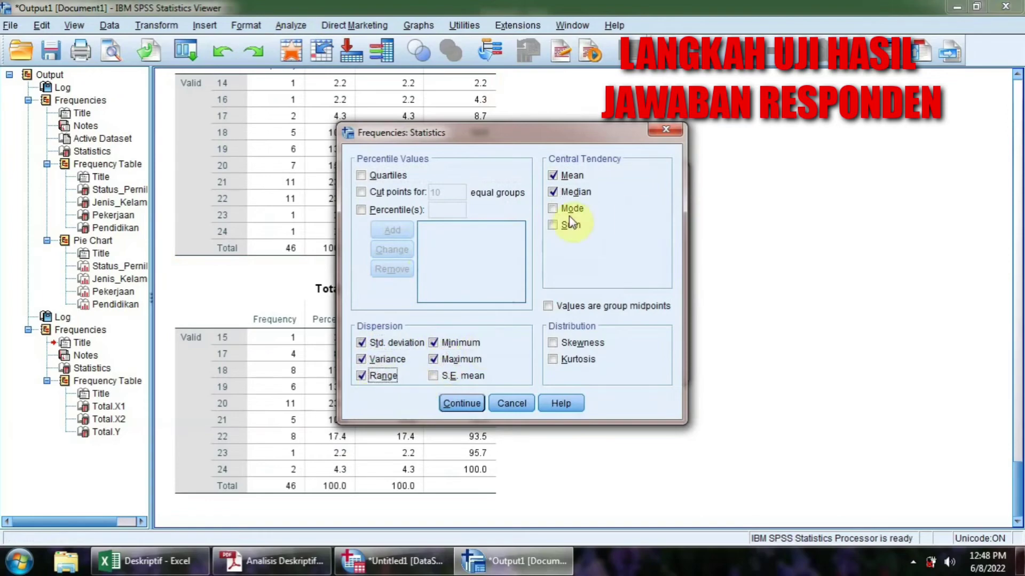
{"action": "left_click", "coordinate": [459, 402]}
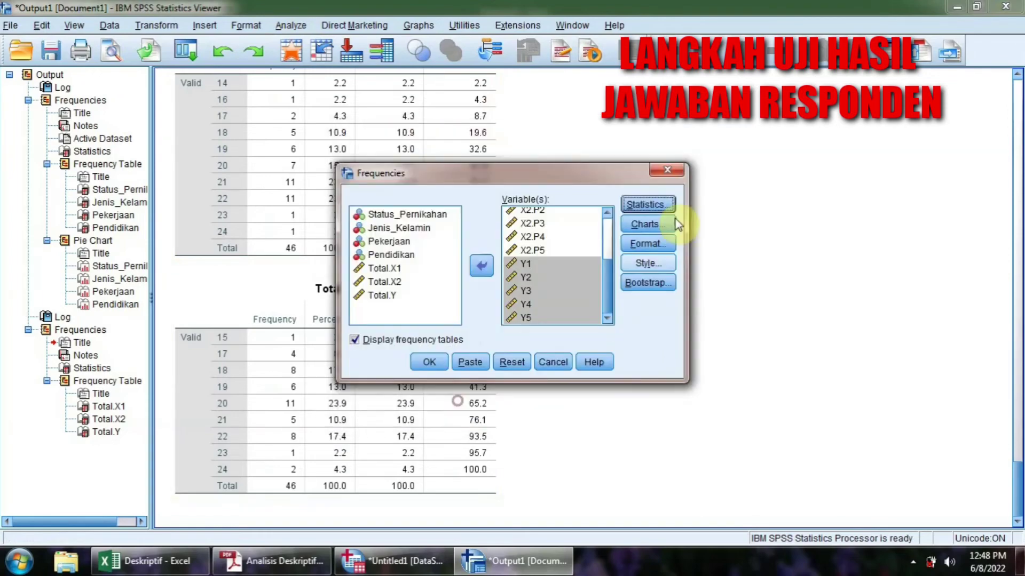
Step: Add bar charts with frequencies as chart values and run the Frequencies analysis on the question items
{"action": "left_click", "coordinate": [648, 228]}
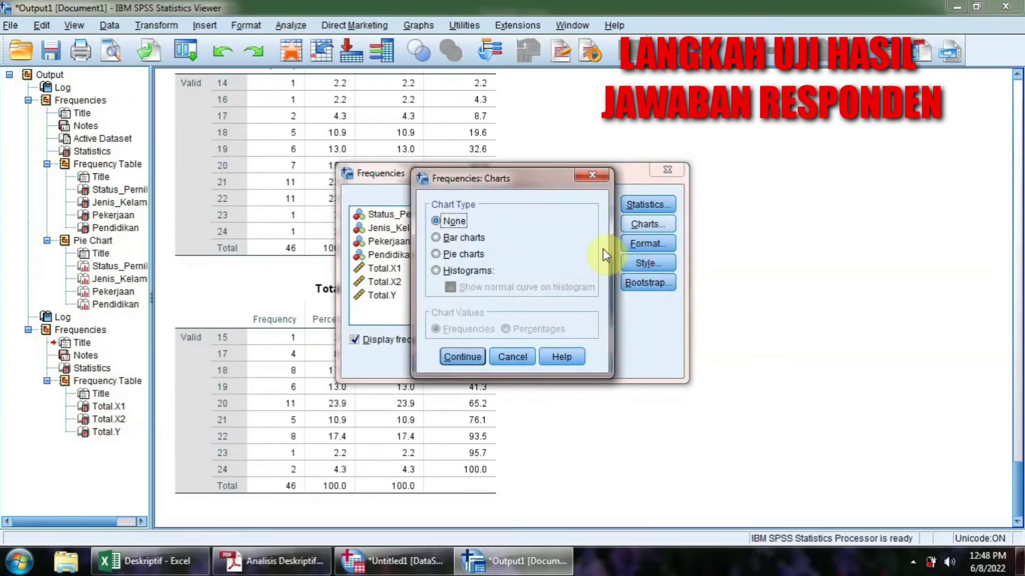
{"action": "left_click", "coordinate": [442, 243]}
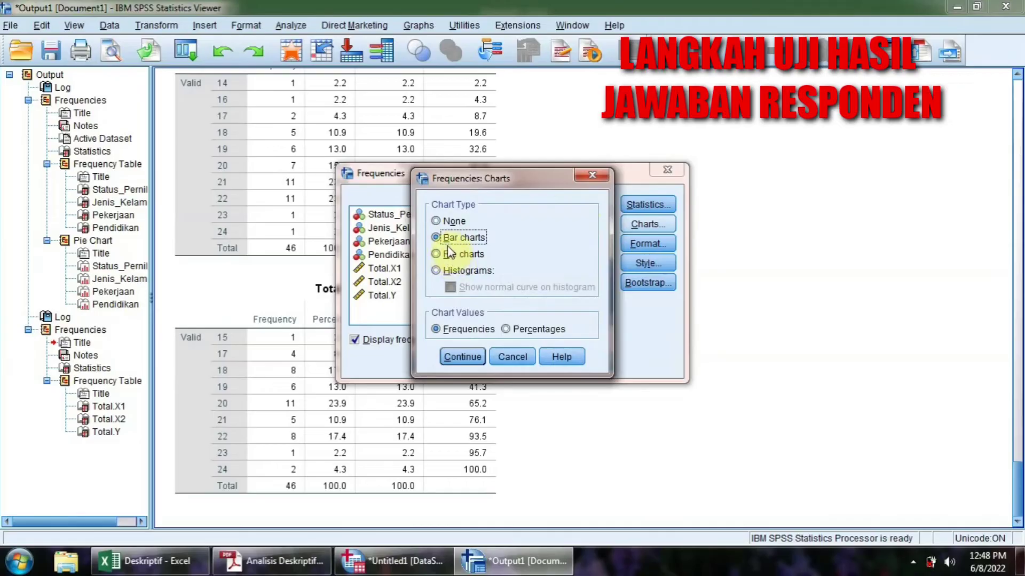
{"action": "left_click", "coordinate": [462, 357]}
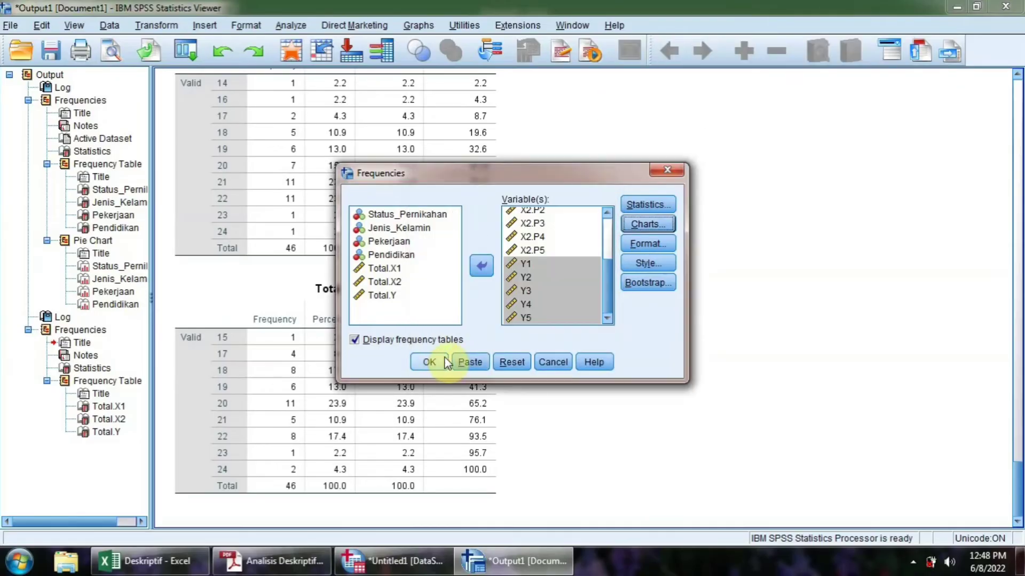
{"action": "left_click", "coordinate": [438, 359]}
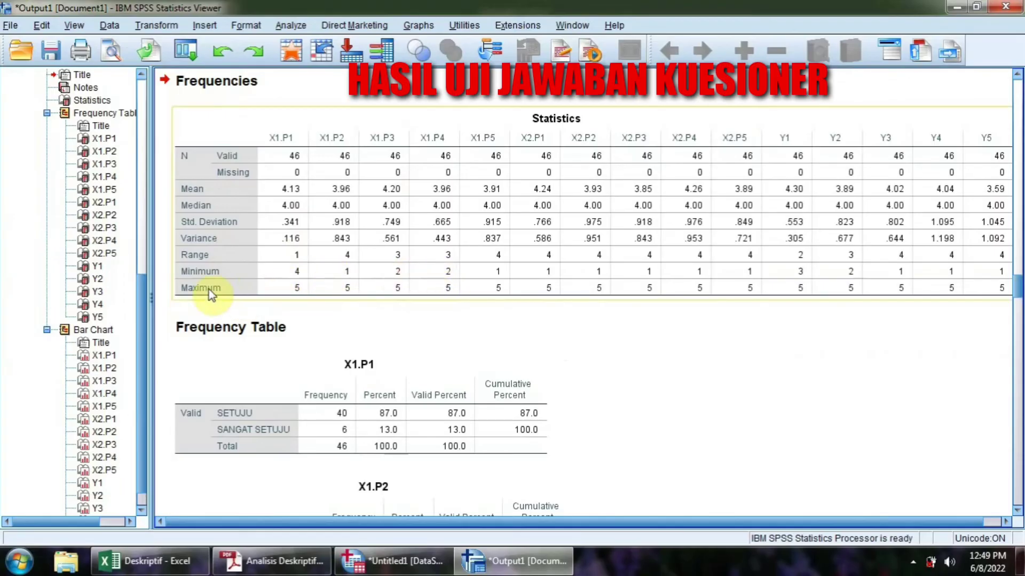
Step: Examine the statistics table of all question items and the frequency tables of X1.P1 through X1.P5
{"action": "left_click", "coordinate": [539, 507]}
{"action": "left_click", "coordinate": [559, 521]}
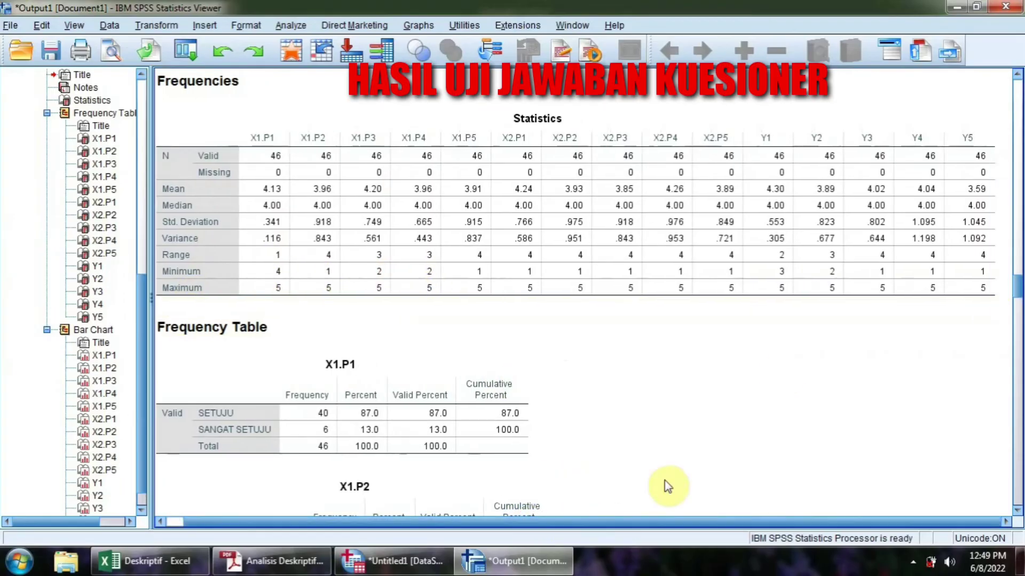
{"action": "left_click", "coordinate": [667, 282]}
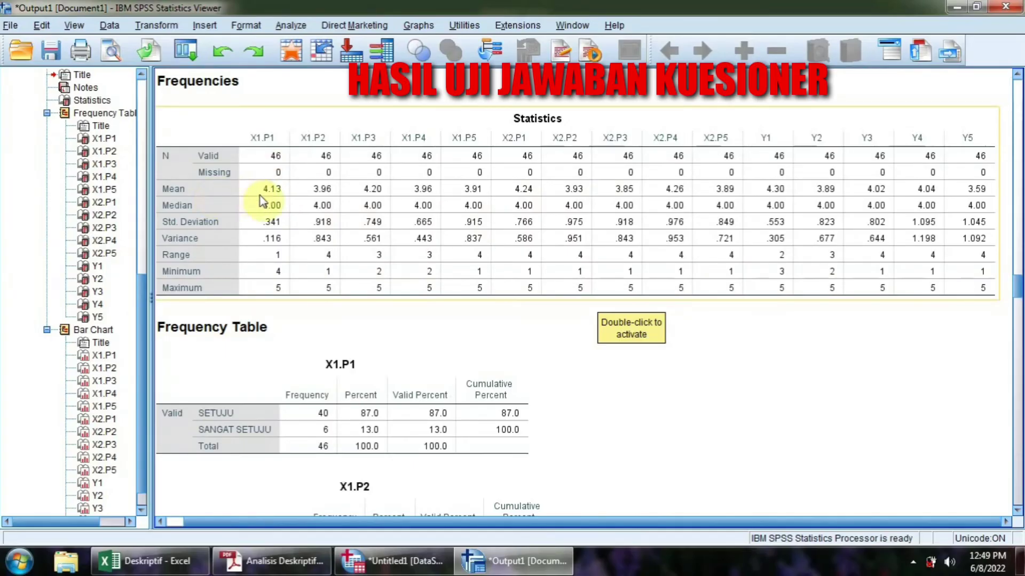
{"action": "scroll", "coordinate": [442, 400], "scroll_direction": "down", "scroll_amount": 5}
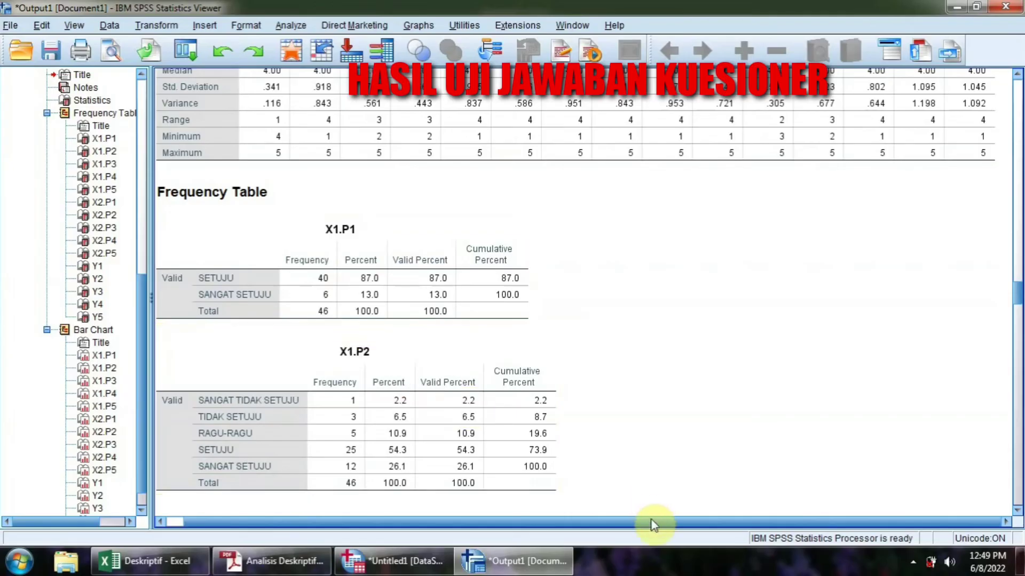
{"action": "scroll", "coordinate": [622, 528], "scroll_direction": "left", "scroll_amount": 1}
{"action": "left_click", "coordinate": [330, 363]}
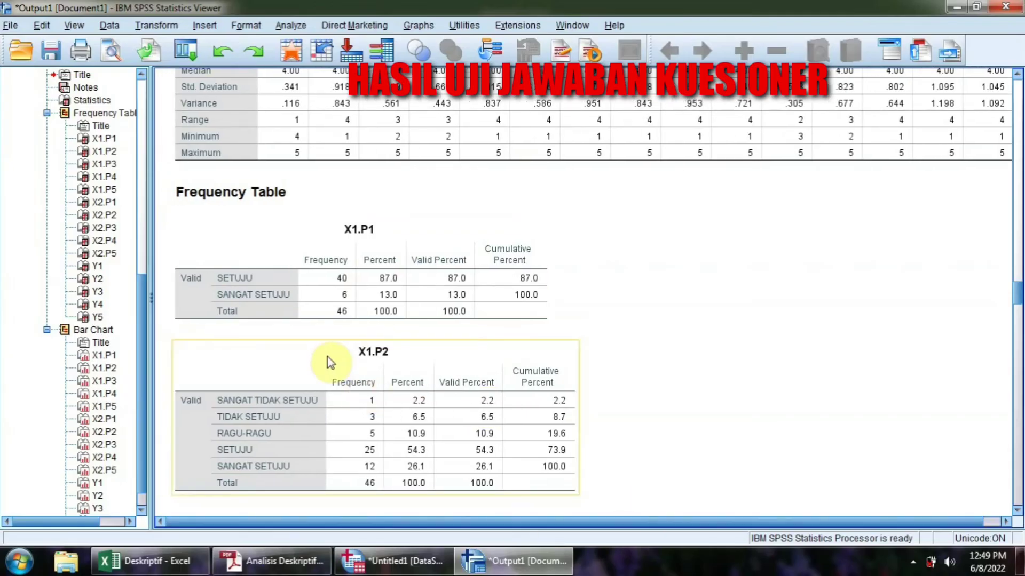
{"action": "scroll", "coordinate": [302, 273], "scroll_direction": "down", "scroll_amount": 2}
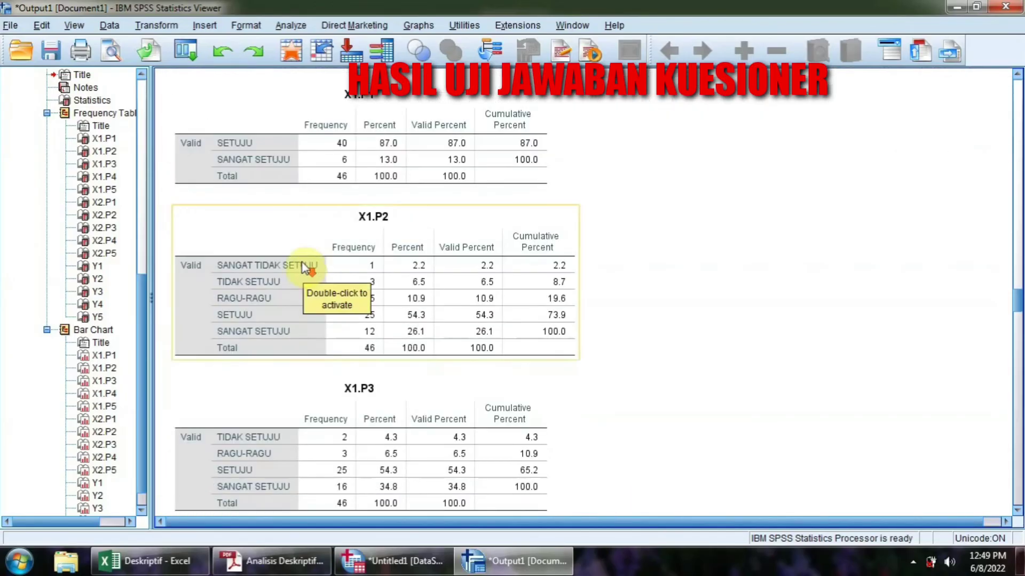
{"action": "scroll", "coordinate": [296, 238], "scroll_direction": "up", "scroll_amount": 1}
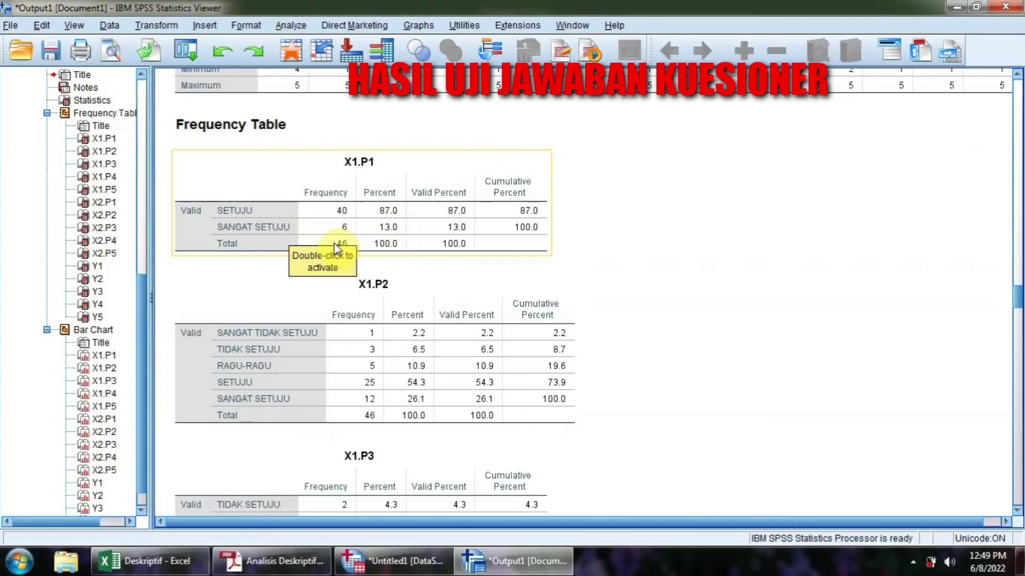
{"action": "scroll", "coordinate": [481, 279], "scroll_direction": "down", "scroll_amount": 5}
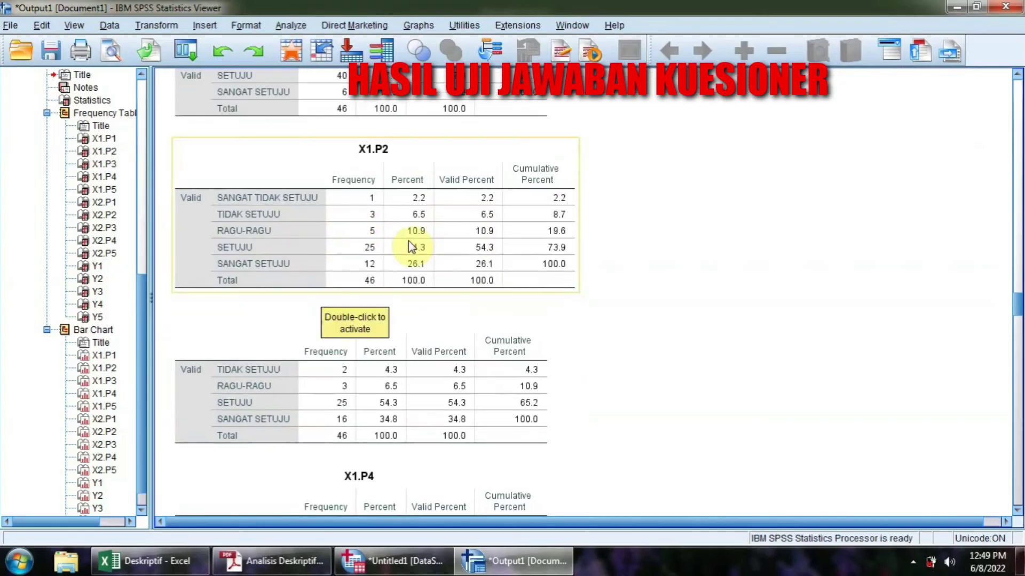
{"action": "scroll", "coordinate": [343, 220], "scroll_direction": "down", "scroll_amount": 5}
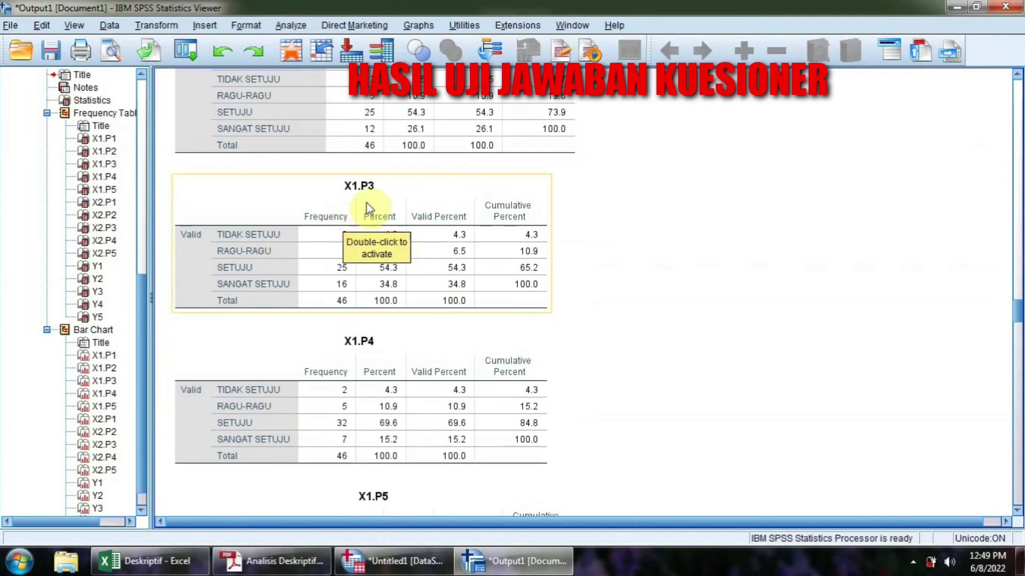
{"action": "scroll", "coordinate": [373, 199], "scroll_direction": "down", "scroll_amount": 3}
{"action": "scroll", "coordinate": [389, 292], "scroll_direction": "down", "scroll_amount": 12}
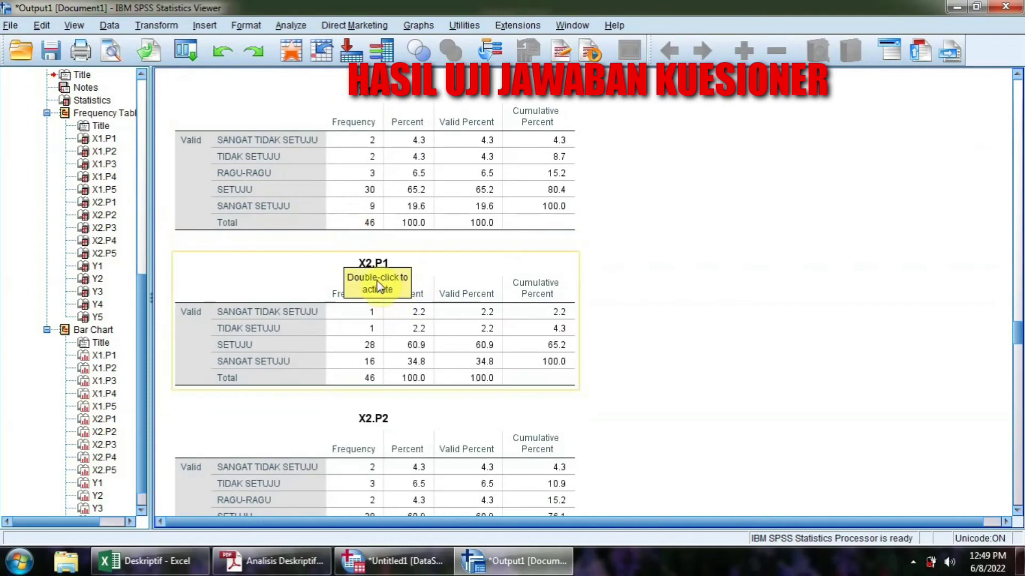
Step: Review the frequency tables of the X2 question items and of Y1 through Y5
{"action": "scroll", "coordinate": [384, 288], "scroll_direction": "down", "scroll_amount": 15}
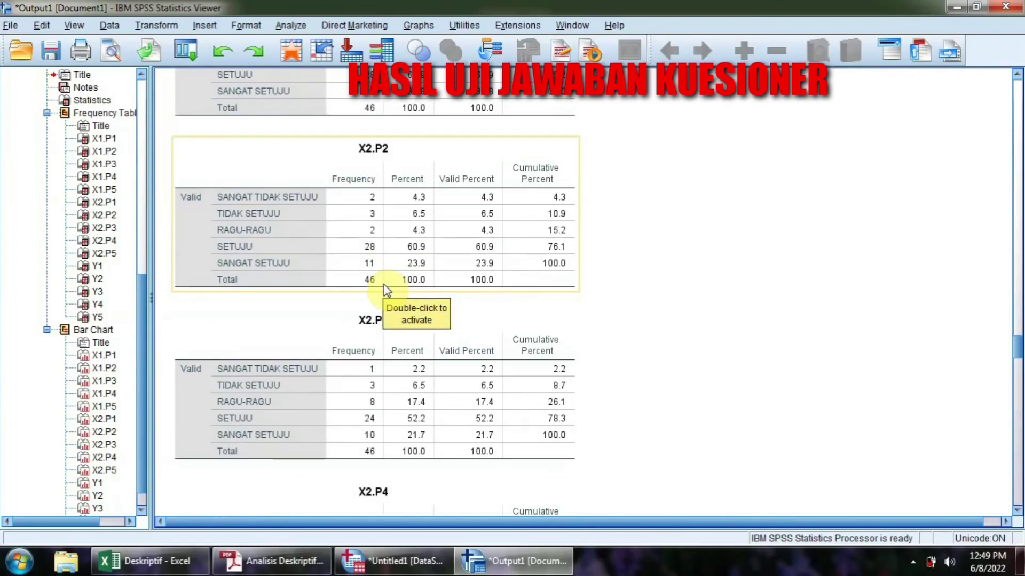
{"action": "scroll", "coordinate": [377, 302], "scroll_direction": "down", "scroll_amount": 13}
{"action": "scroll", "coordinate": [377, 302], "scroll_direction": "down", "scroll_amount": 5}
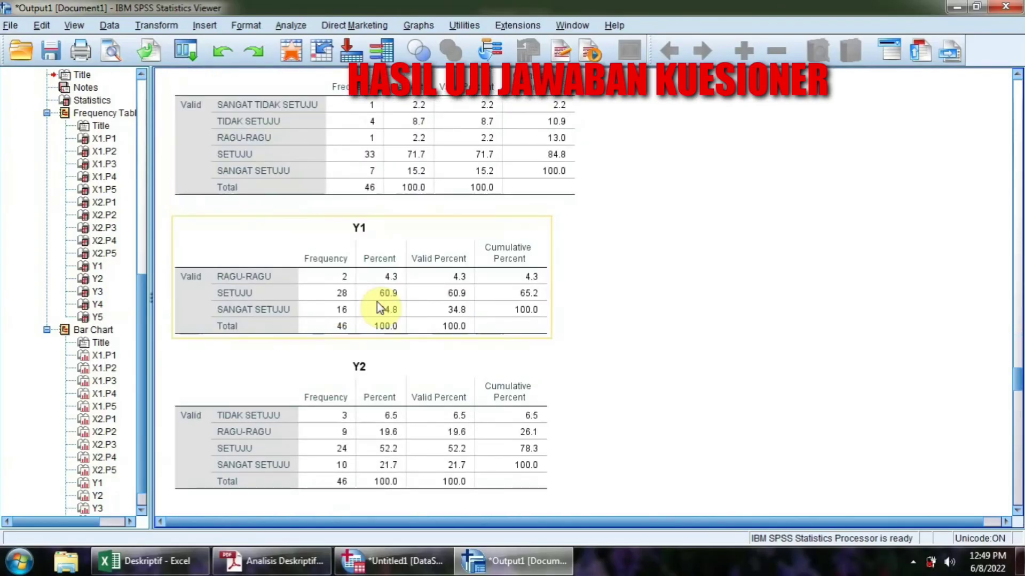
{"action": "scroll", "coordinate": [389, 292], "scroll_direction": "down", "scroll_amount": 5}
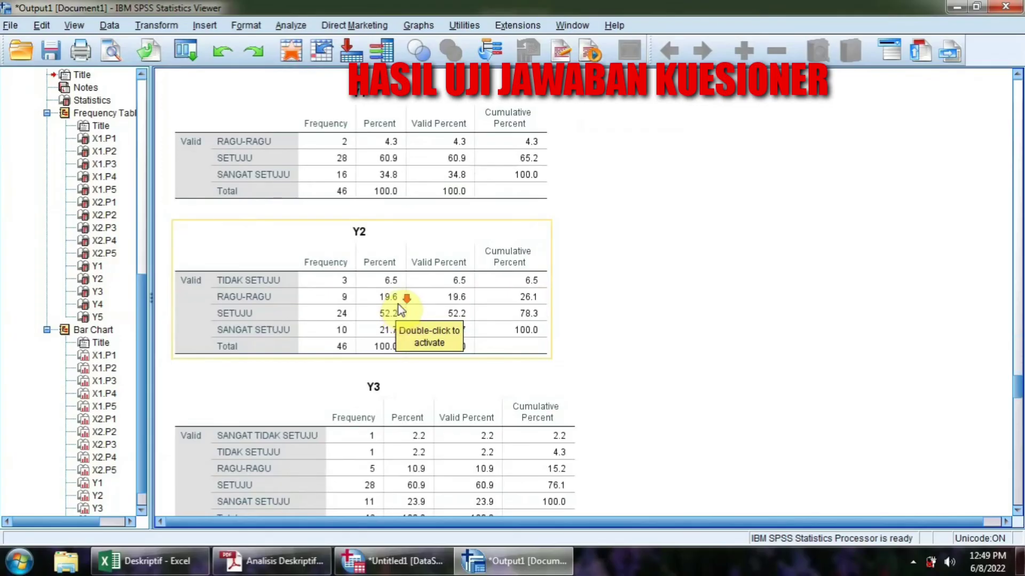
{"action": "scroll", "coordinate": [398, 304], "scroll_direction": "down", "scroll_amount": 5}
{"action": "scroll", "coordinate": [398, 307], "scroll_direction": "down", "scroll_amount": 5}
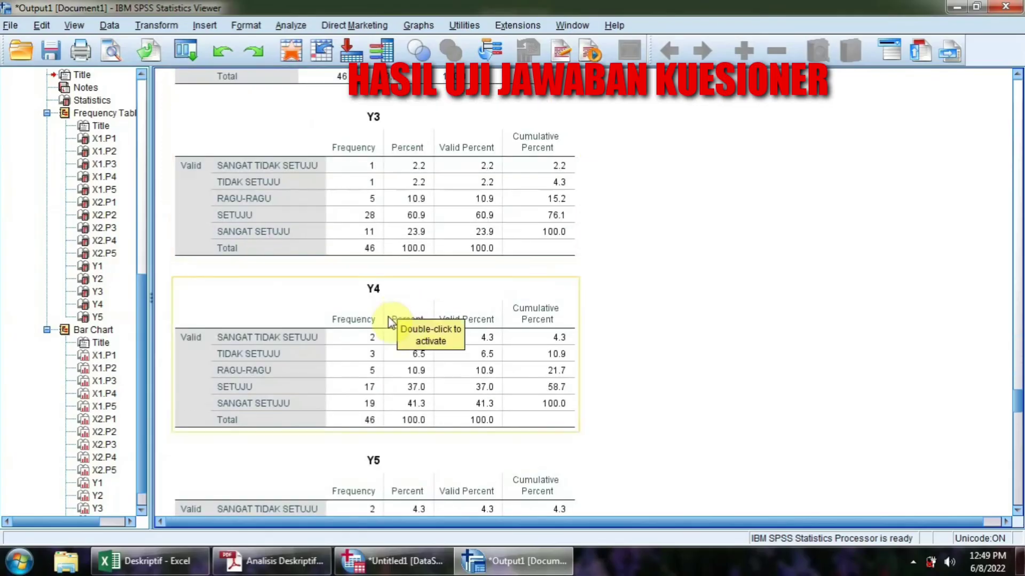
{"action": "scroll", "coordinate": [289, 313], "scroll_direction": "down", "scroll_amount": 3}
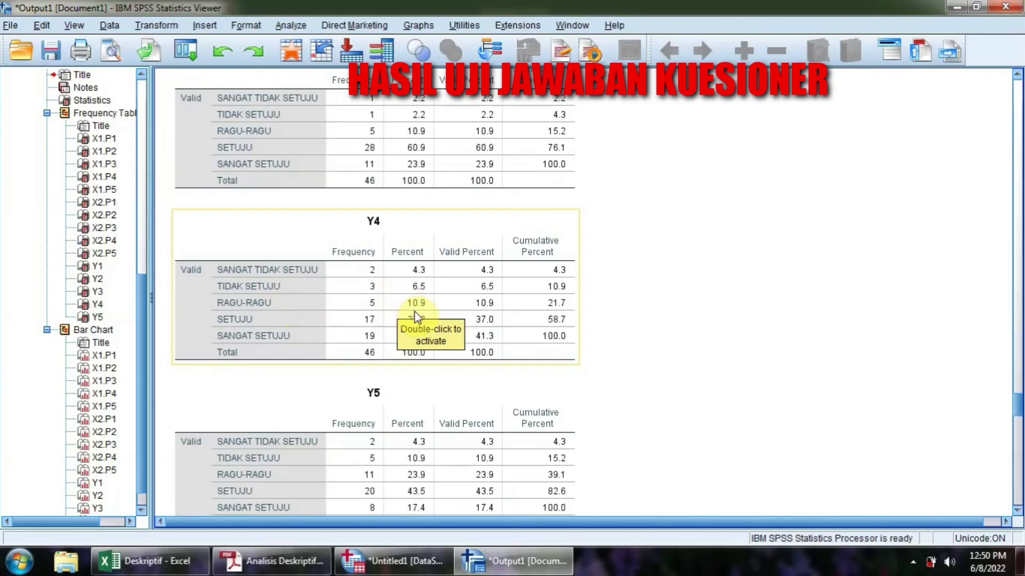
Step: Look through the bar charts of the question items in the output, starting with X1.P1
{"action": "scroll", "coordinate": [417, 315], "scroll_direction": "down", "scroll_amount": 10}
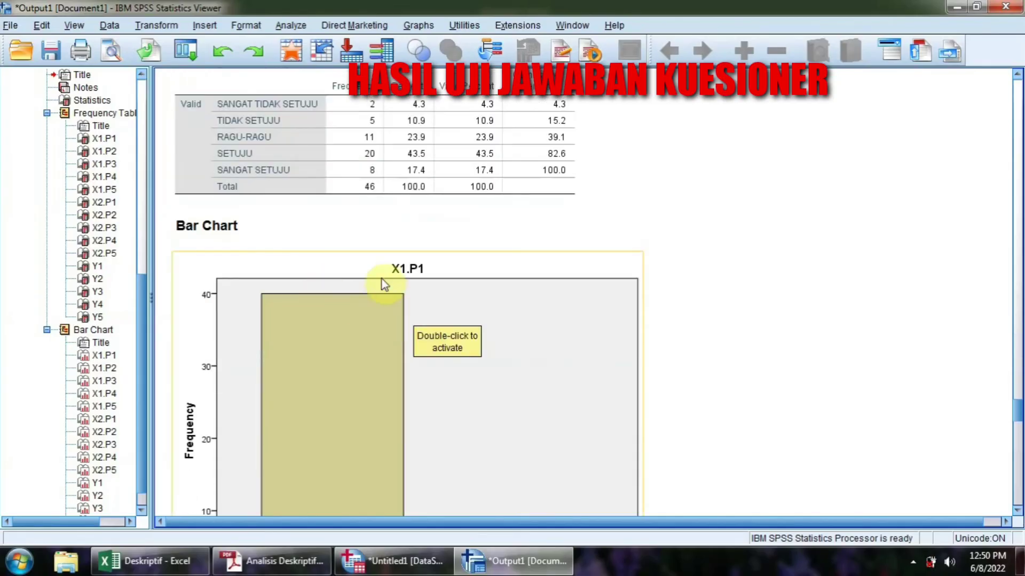
{"action": "scroll", "coordinate": [277, 251], "scroll_direction": "down", "scroll_amount": 6}
{"action": "scroll", "coordinate": [354, 238], "scroll_direction": "down", "scroll_amount": 13}
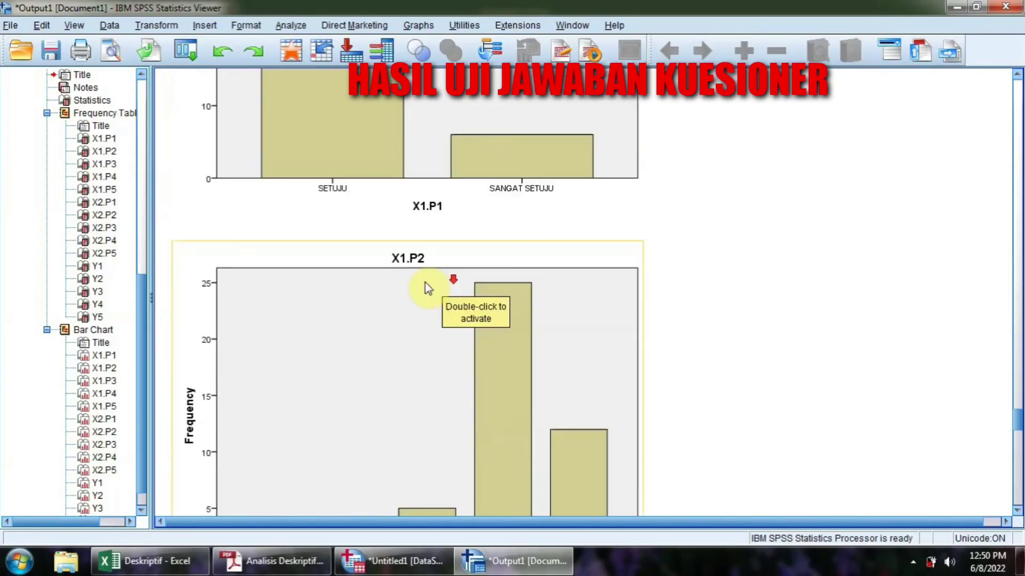
{"action": "scroll", "coordinate": [390, 274], "scroll_direction": "down", "scroll_amount": 2}
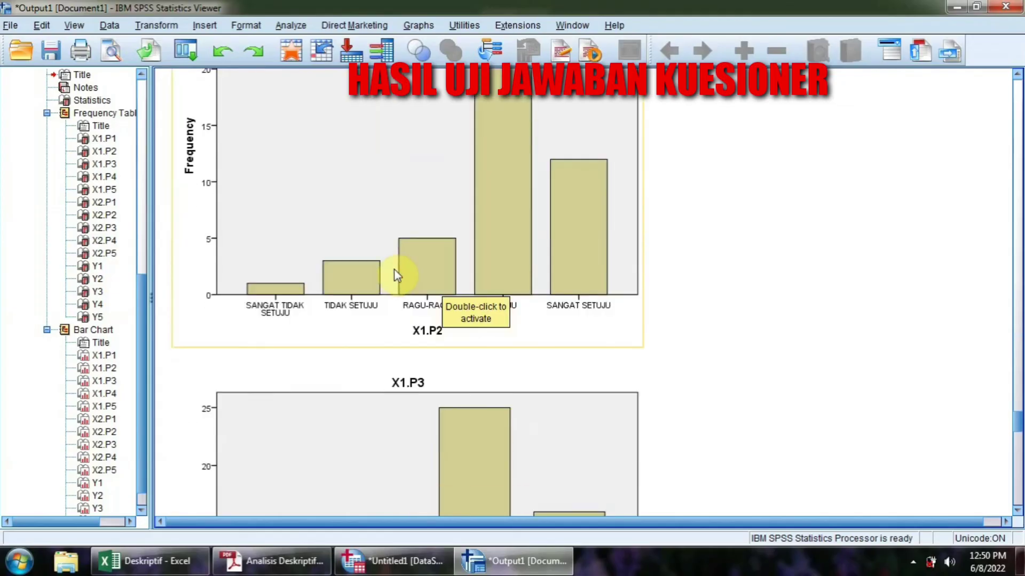
{"action": "scroll", "coordinate": [395, 274], "scroll_direction": "down", "scroll_amount": 18}
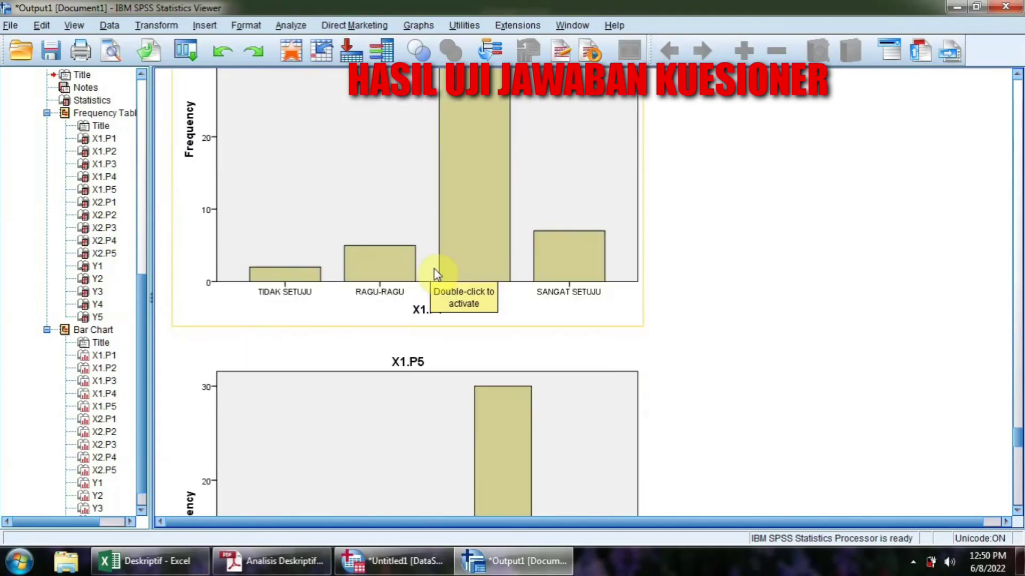
{"action": "scroll", "coordinate": [434, 273], "scroll_direction": "down", "scroll_amount": 20}
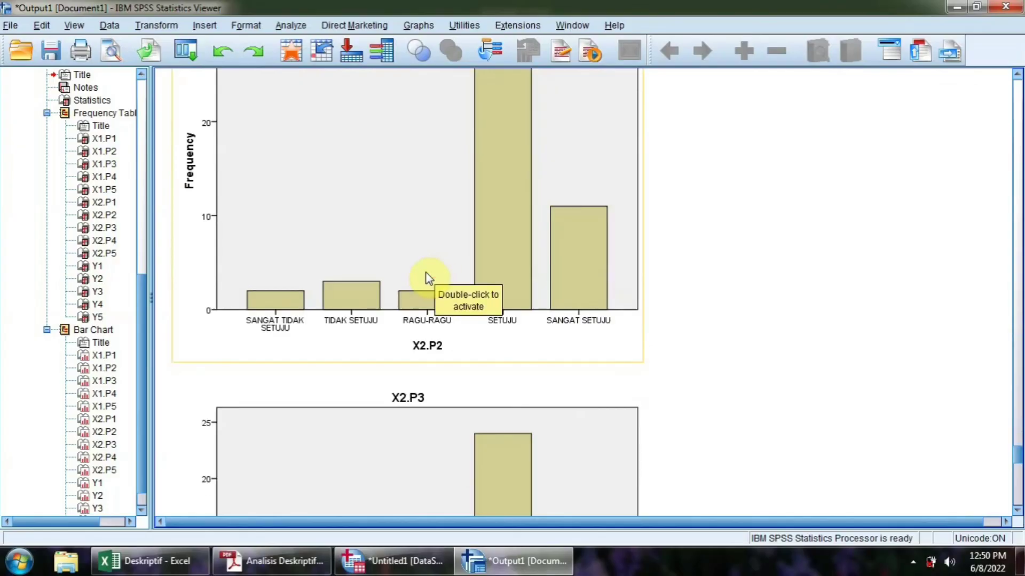
{"action": "scroll", "coordinate": [429, 278], "scroll_direction": "down", "scroll_amount": 12}
Step: Minimize the open windows, view the first page of Analisis Deskriptif.pdf in Adobe Reader, and minimize it again
{"action": "left_click", "coordinate": [958, 8]}
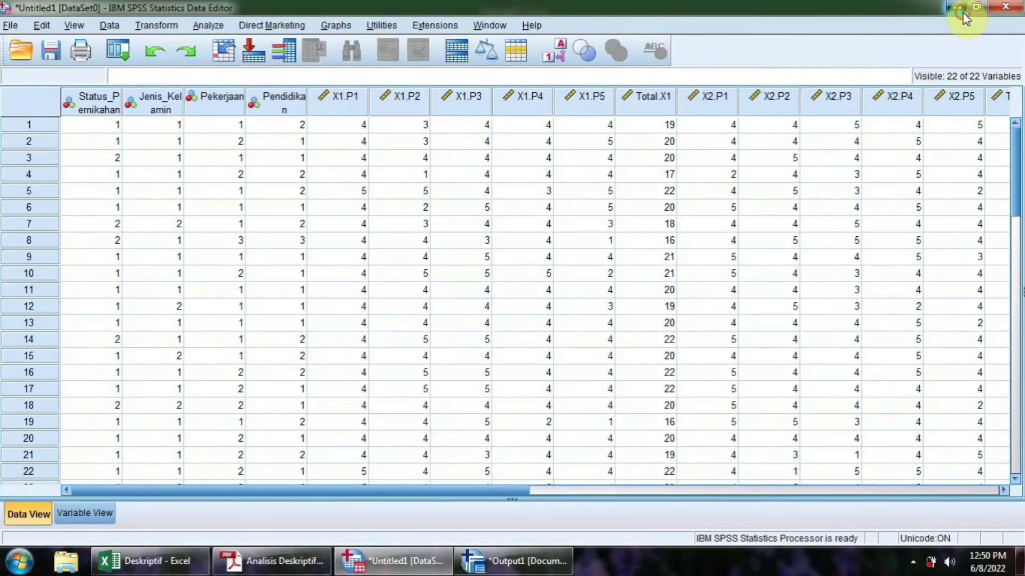
{"action": "left_click", "coordinate": [962, 10]}
{"action": "left_click", "coordinate": [963, 10]}
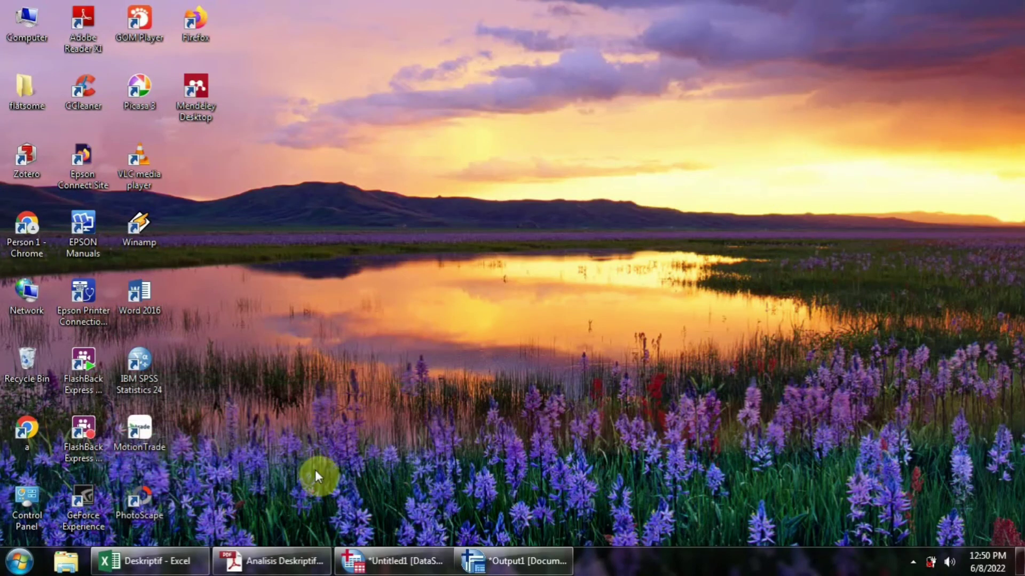
{"action": "left_click", "coordinate": [270, 568]}
{"action": "scroll", "coordinate": [419, 430], "scroll_direction": "up", "scroll_amount": 10}
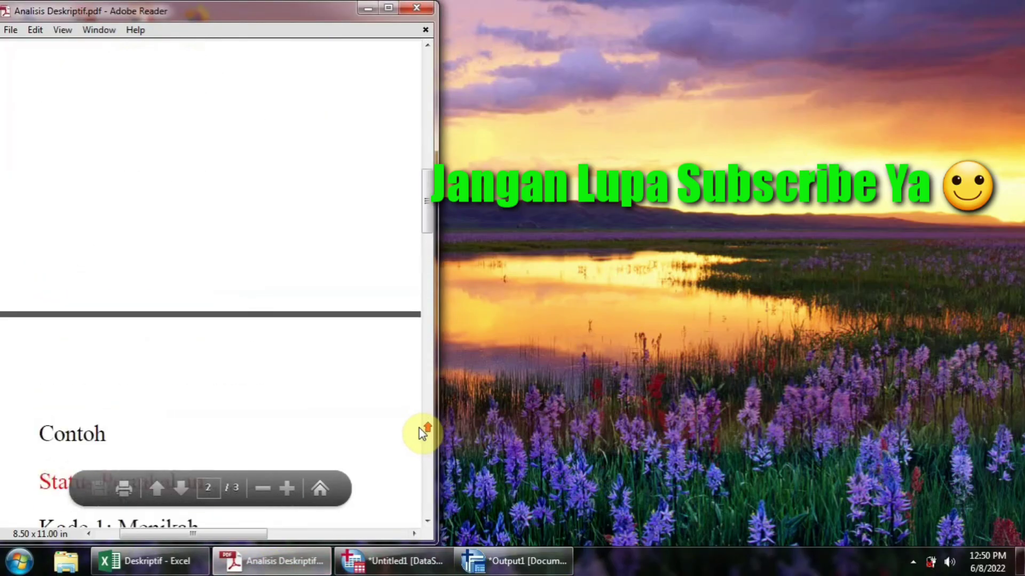
{"action": "scroll", "coordinate": [419, 430], "scroll_direction": "up", "scroll_amount": 15}
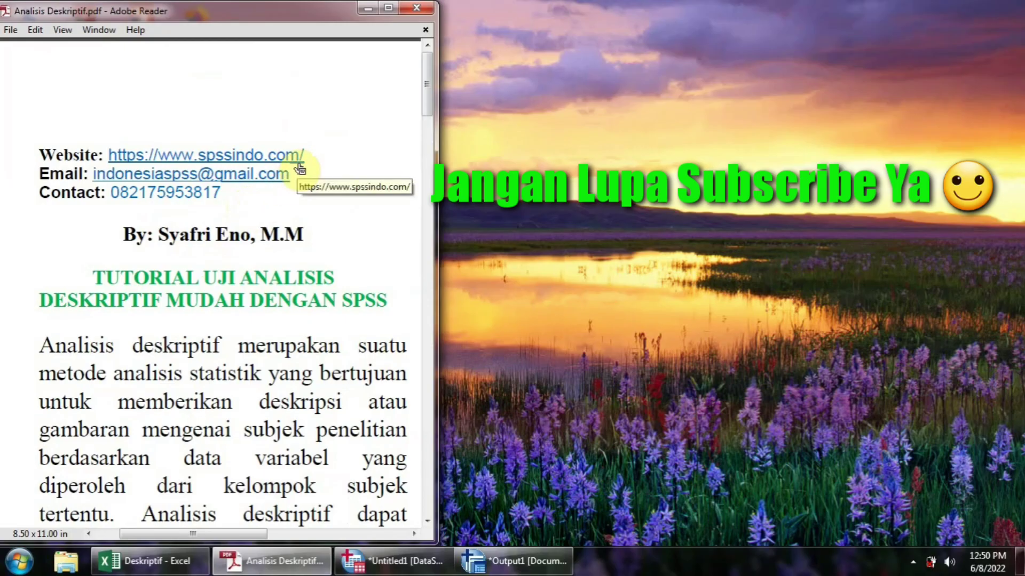
{"action": "left_click", "coordinate": [365, 14]}
{"action": "left_click", "coordinate": [913, 562]}
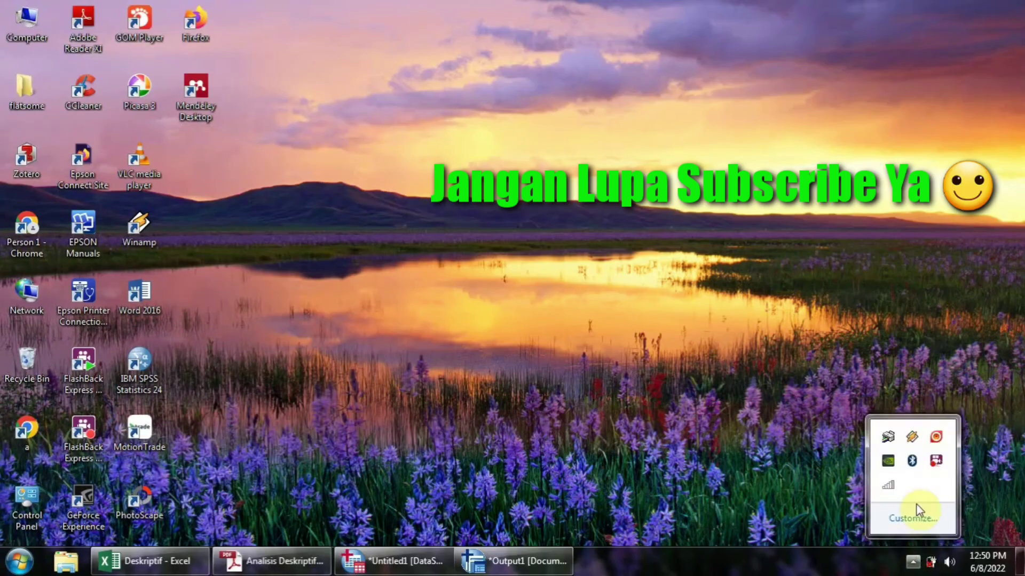
{"action": "left_click", "coordinate": [935, 460]}
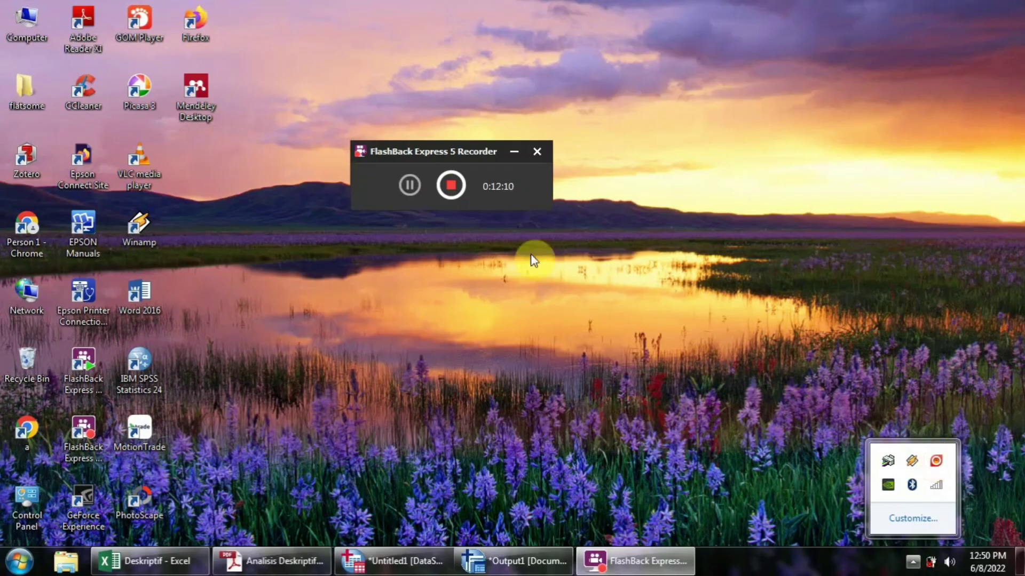